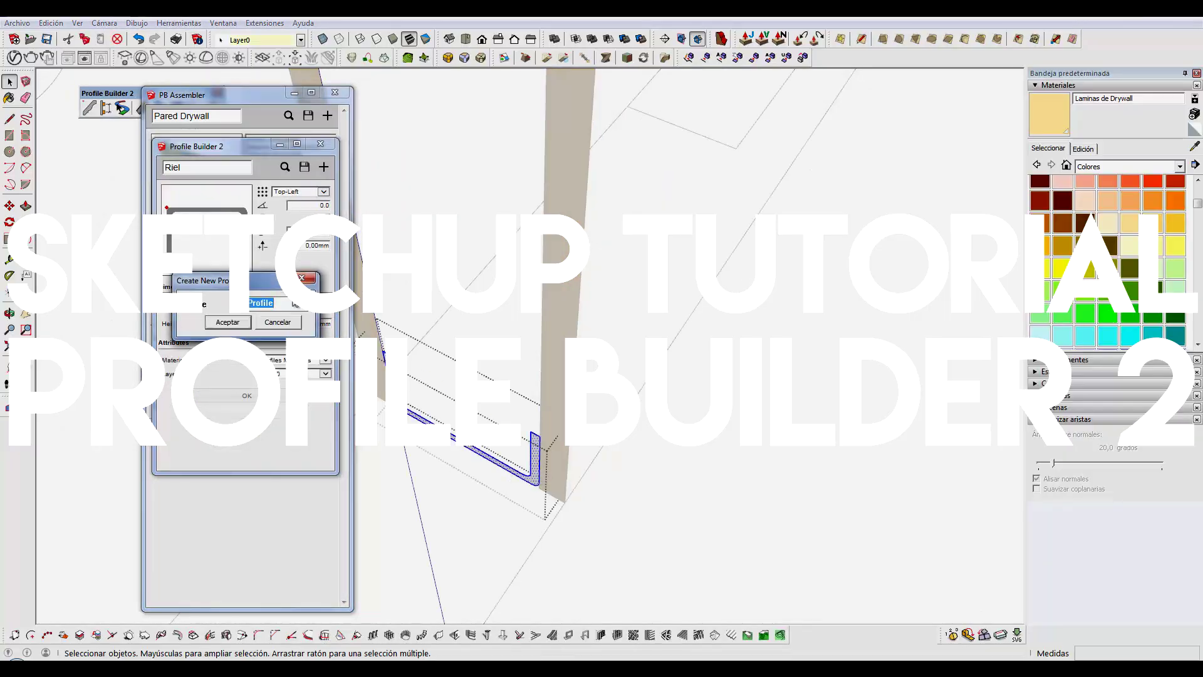
- Name the new Profile Builder profile Riel2 and accept it
text(Riel2)
key(Return)
click(322, 191)
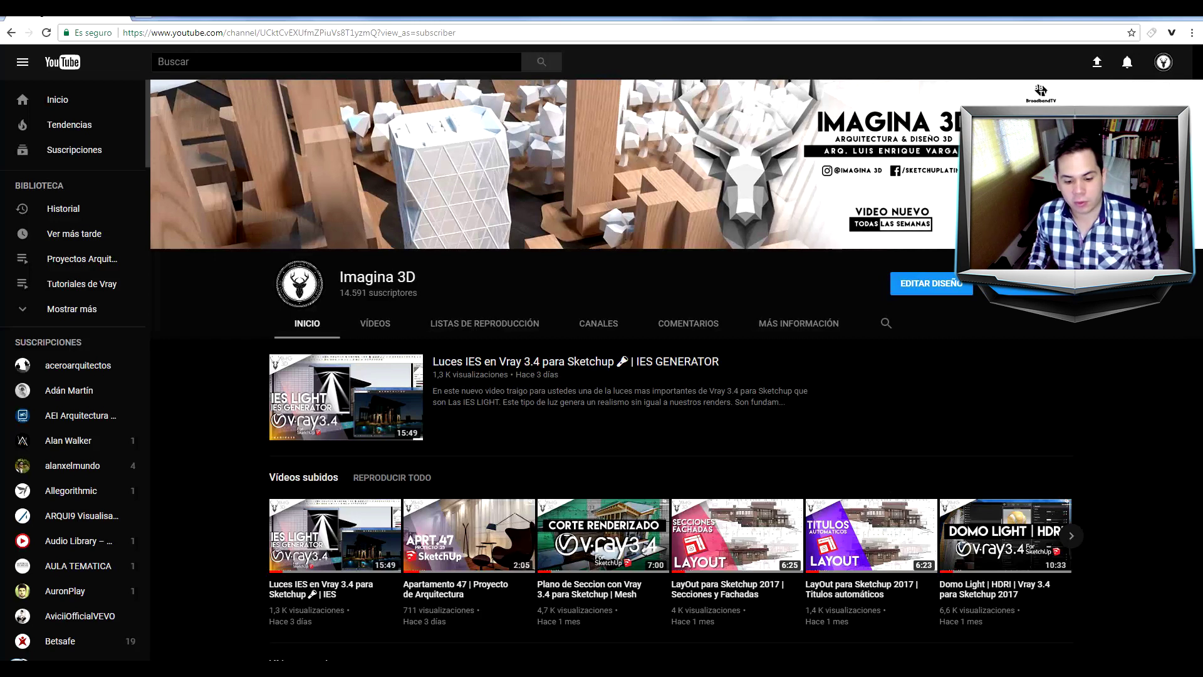
- Return to the floor plan and orbit until the metal channel and drywall strips stand upright
click(187, 630)
key(b)
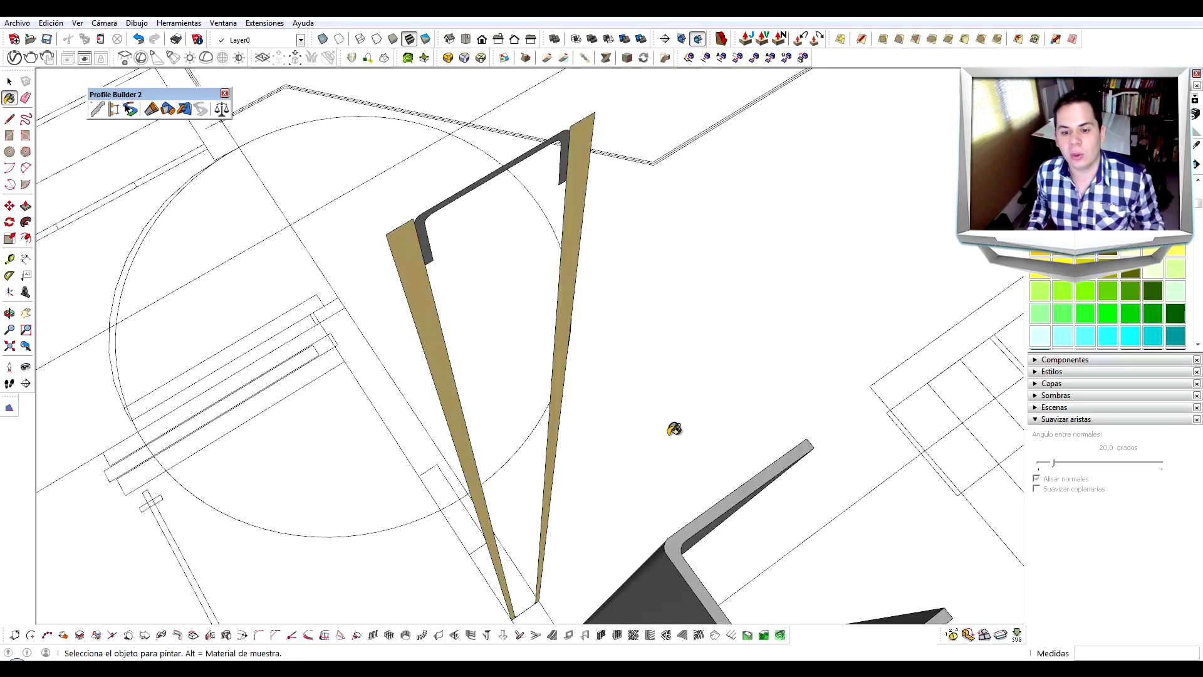
scroll(674, 426, down, 3)
key(space)
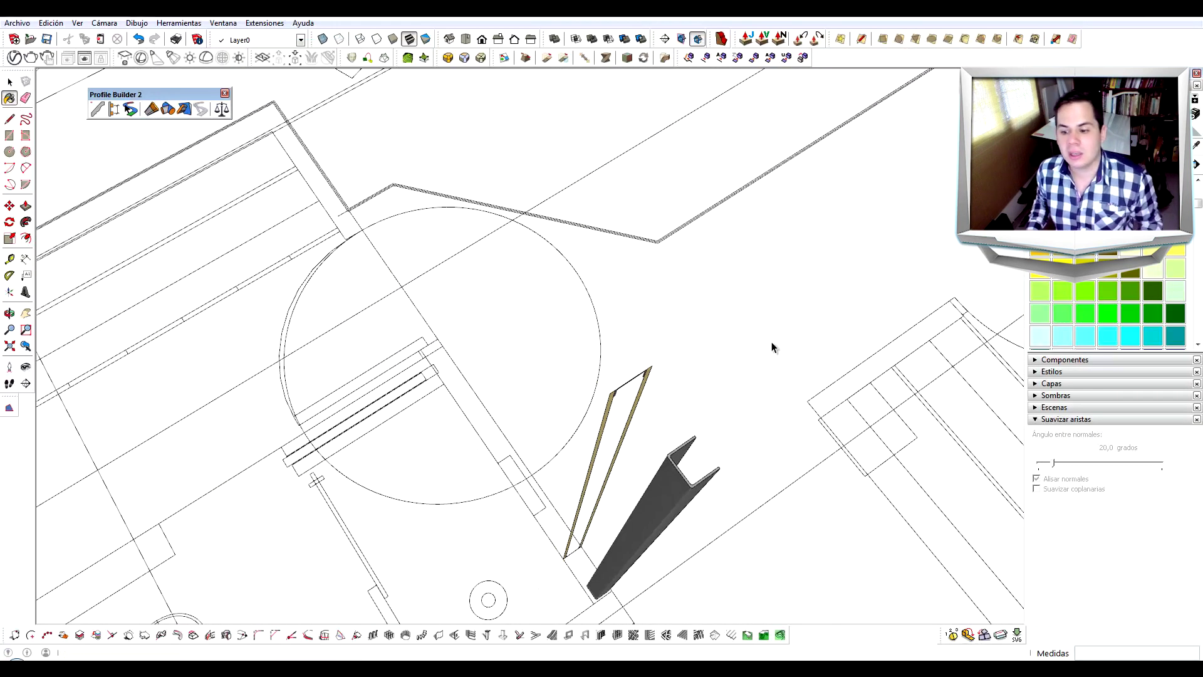
mouse_move(772, 340)
middle_down()
mouse_move(692, 357)
mouse_move(531, 300)
mouse_move(585, 349)
mouse_move(574, 344)
middle_up()
scroll(545, 310, up, 2)
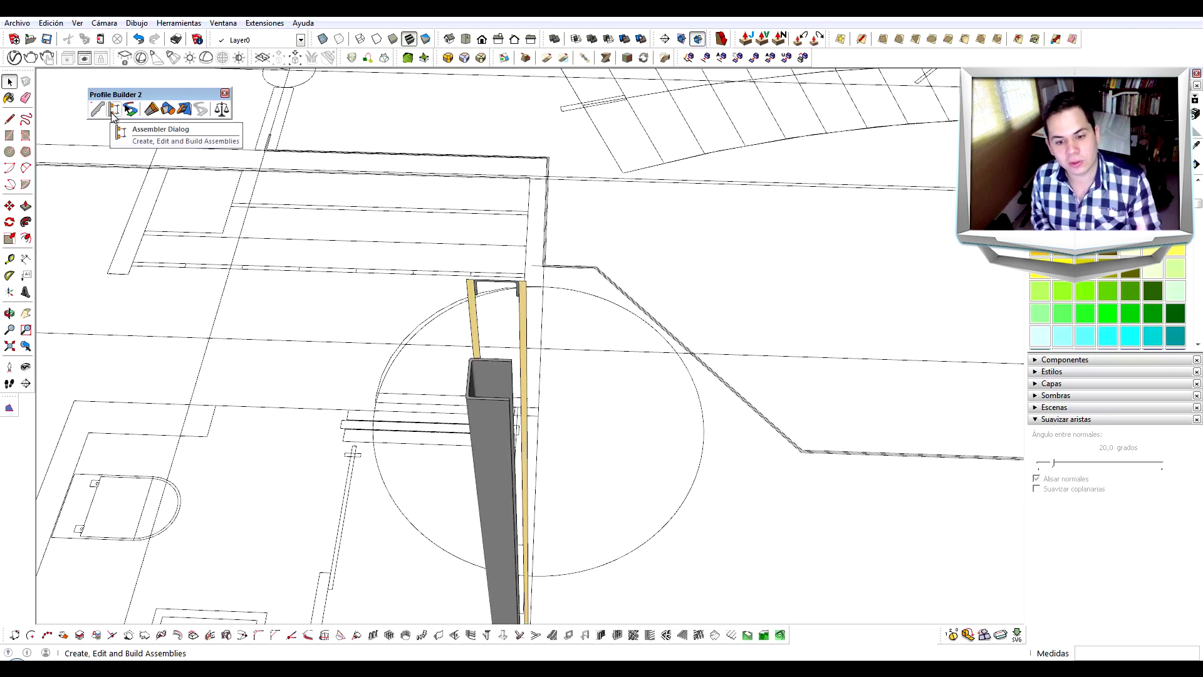
click(113, 112)
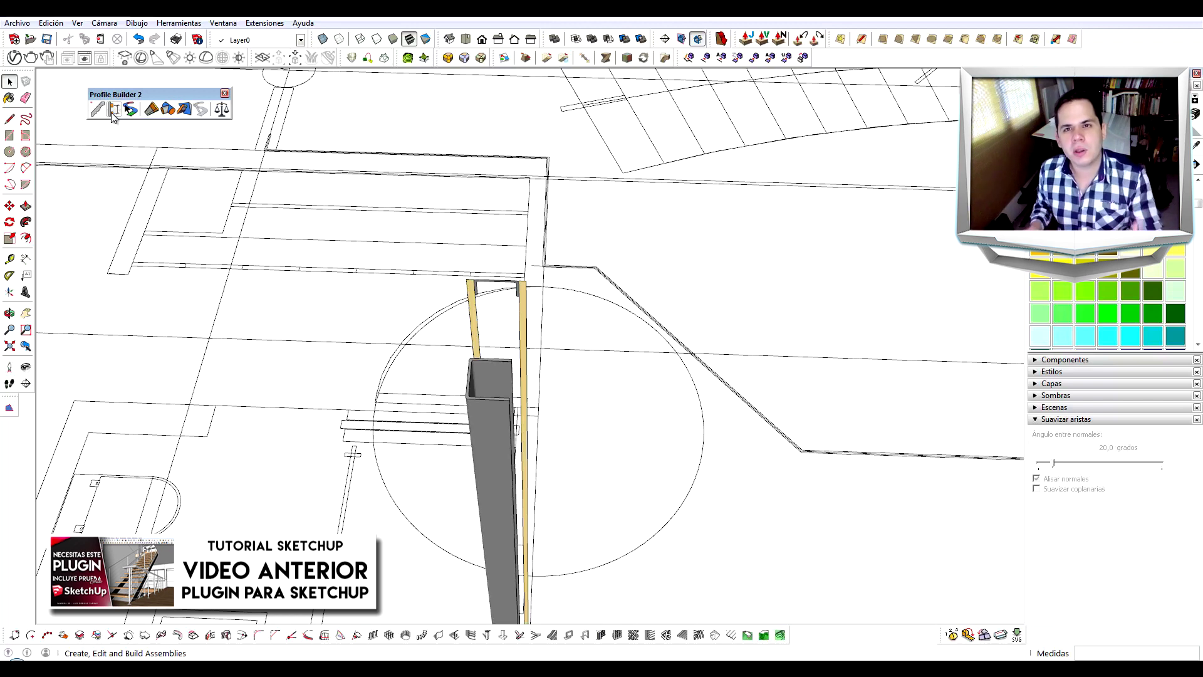
mouse_move(370, 185)
middle_down()
mouse_move(309, 194)
mouse_move(664, 167)
middle_up()
scroll(439, 367, up, 2)
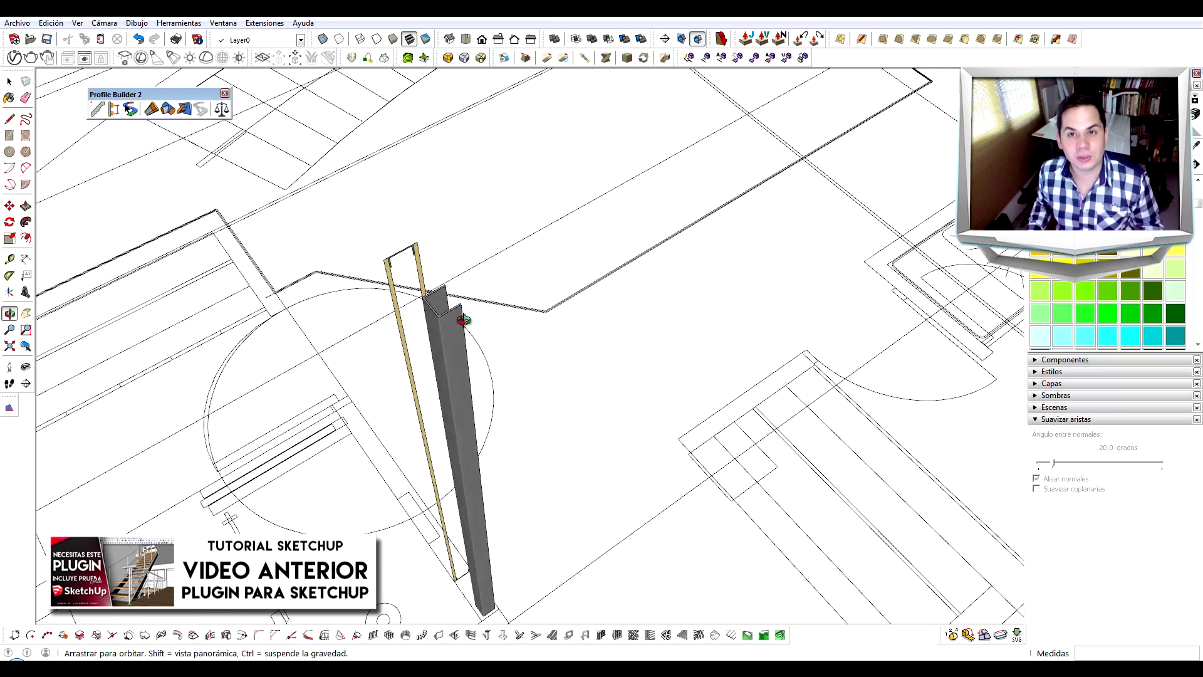
middle_drag(430, 321, 453, 319)
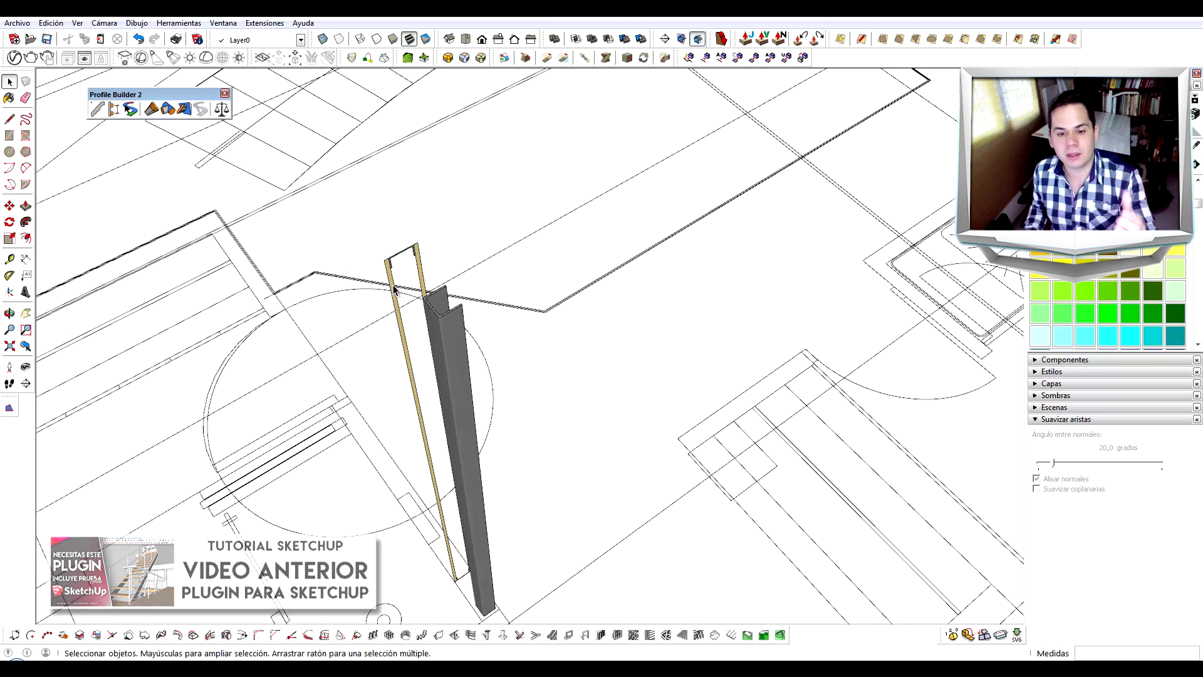
scroll(533, 291, down, 3)
scroll(526, 326, down, 3)
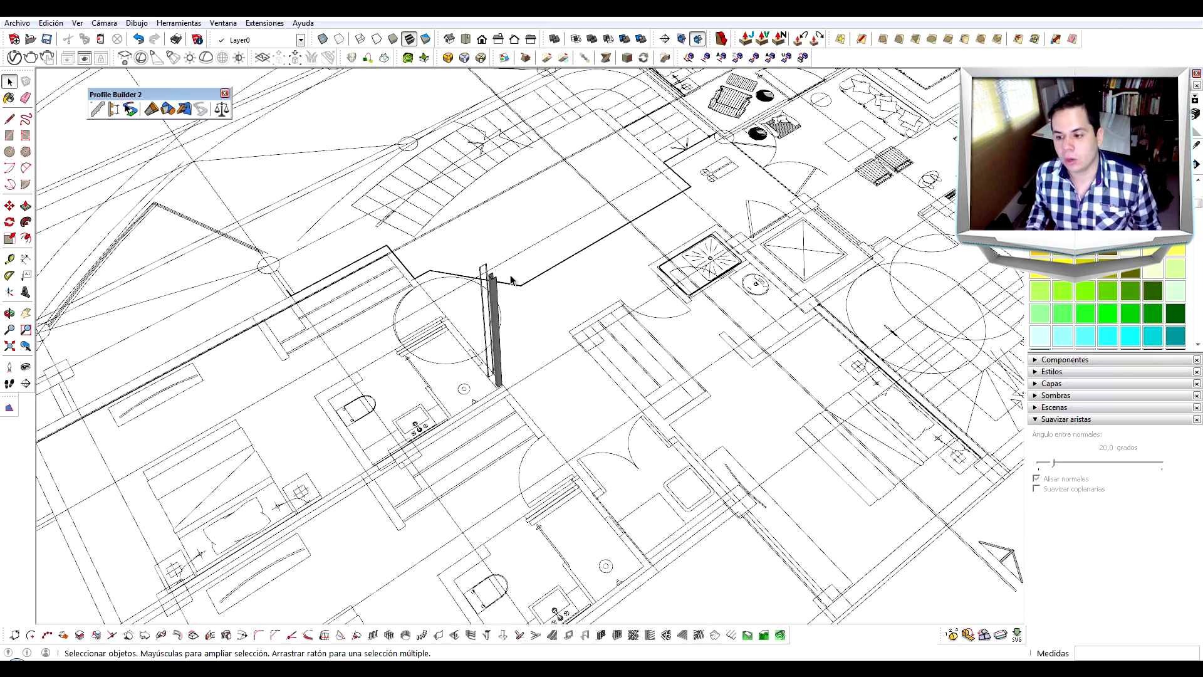
scroll(512, 386, down, 3)
middle_drag(512, 386, 525, 476)
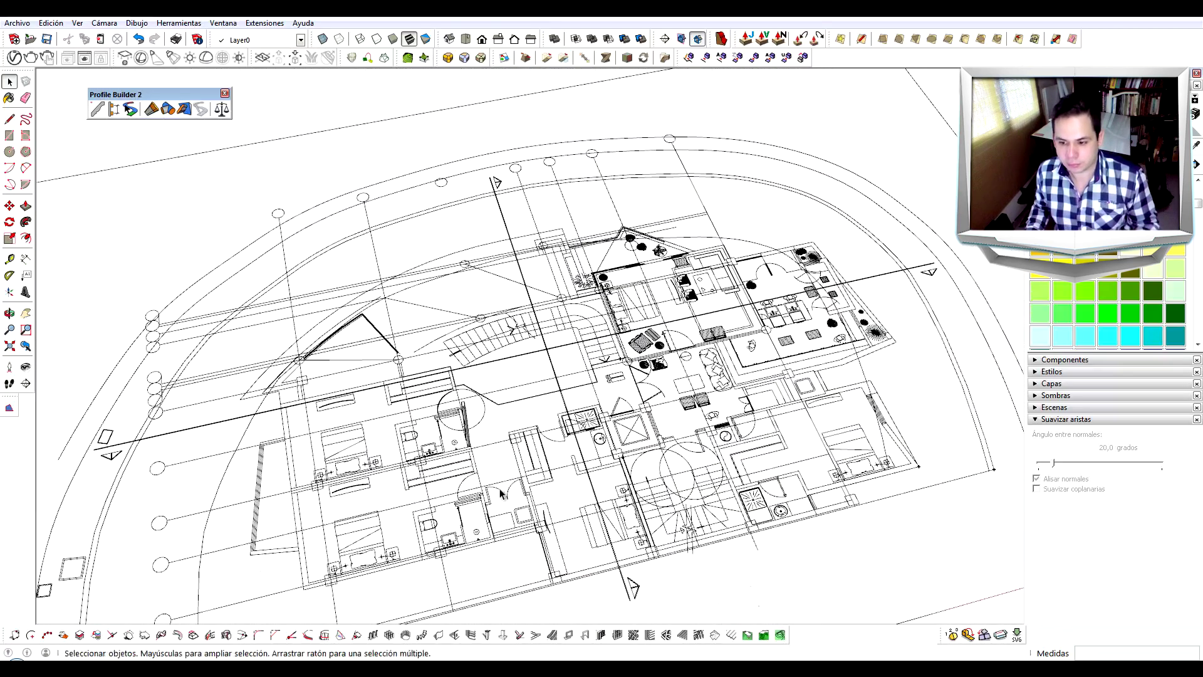
scroll(525, 486, up, 3)
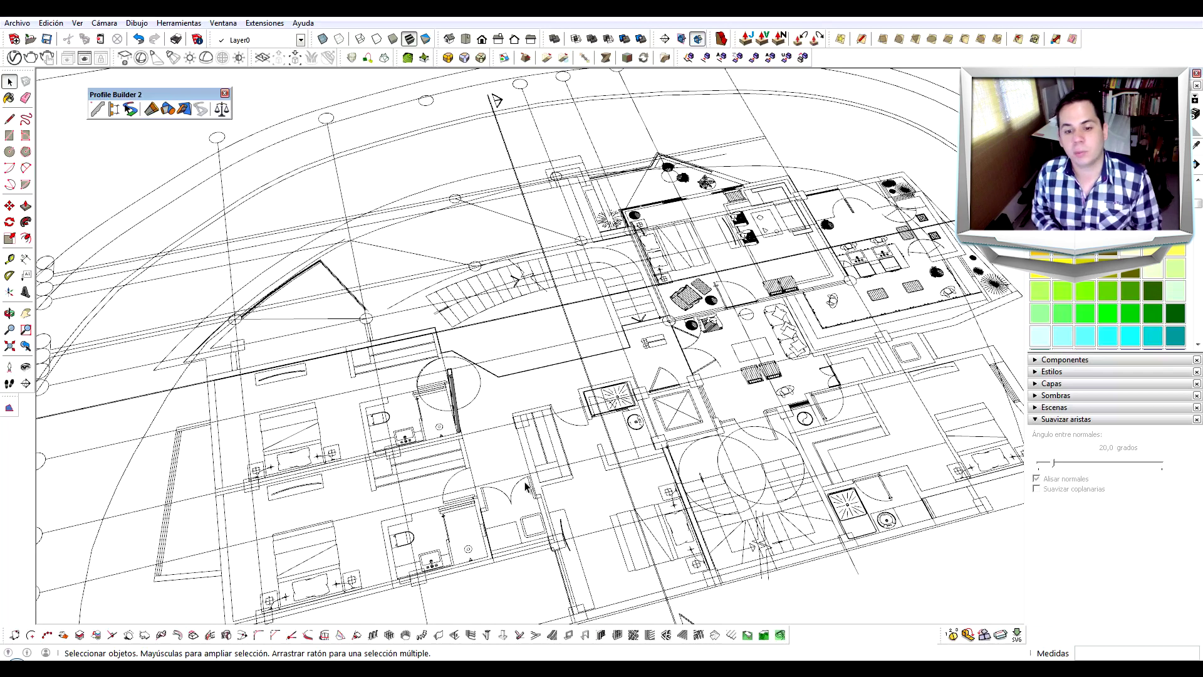
scroll(439, 407, up, 2)
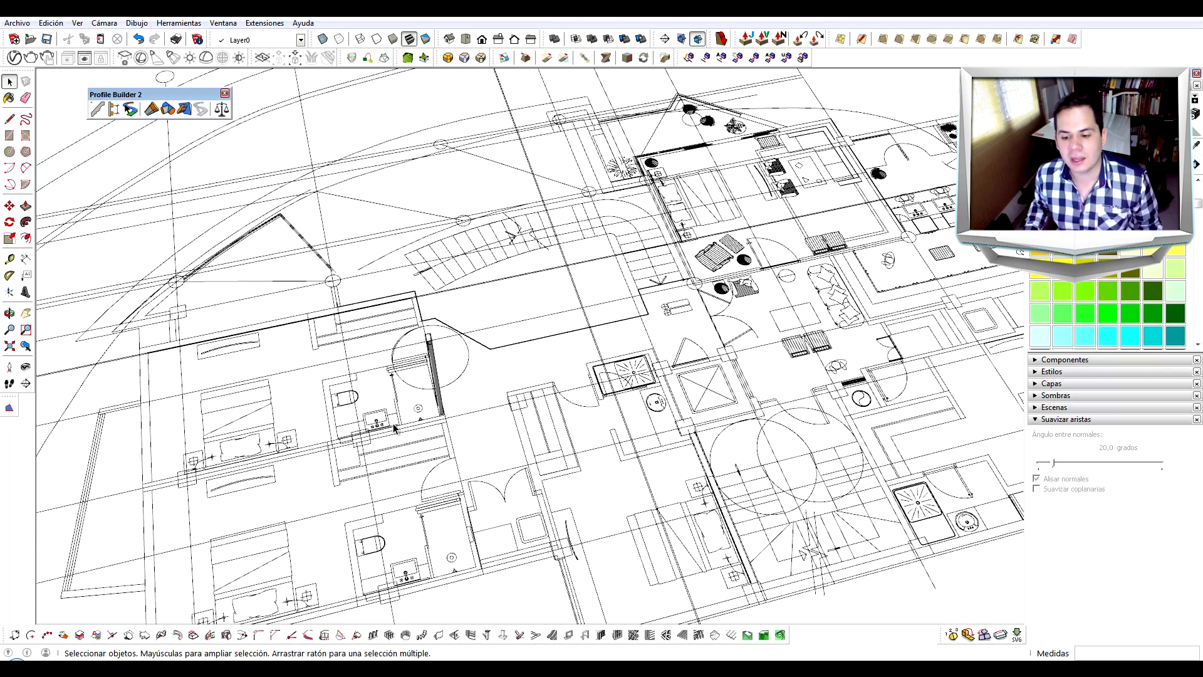
scroll(431, 356, up, 2)
scroll(432, 351, up, 2)
scroll(435, 341, up, 2)
mouse_move(435, 340)
middle_down()
mouse_move(487, 225)
mouse_move(470, 240)
mouse_move(390, 236)
mouse_move(617, 188)
middle_up()
scroll(613, 191, up, 2)
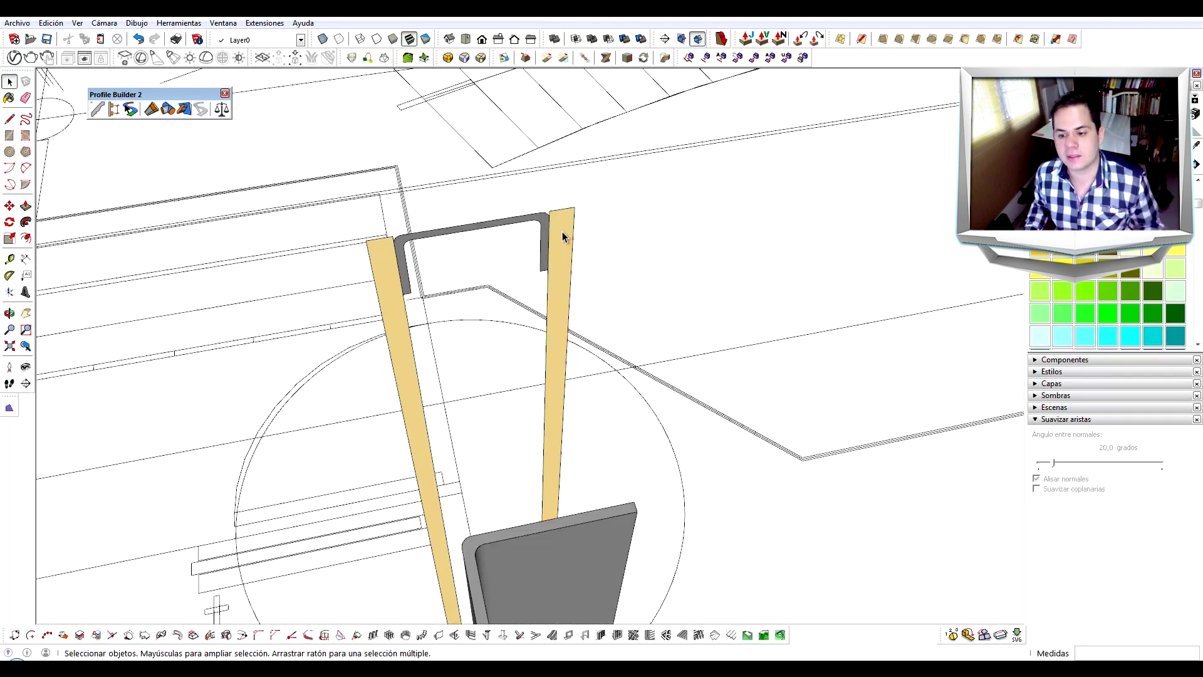
scroll(382, 257, up, 2)
scroll(382, 258, up, 1)
scroll(383, 262, up, 1)
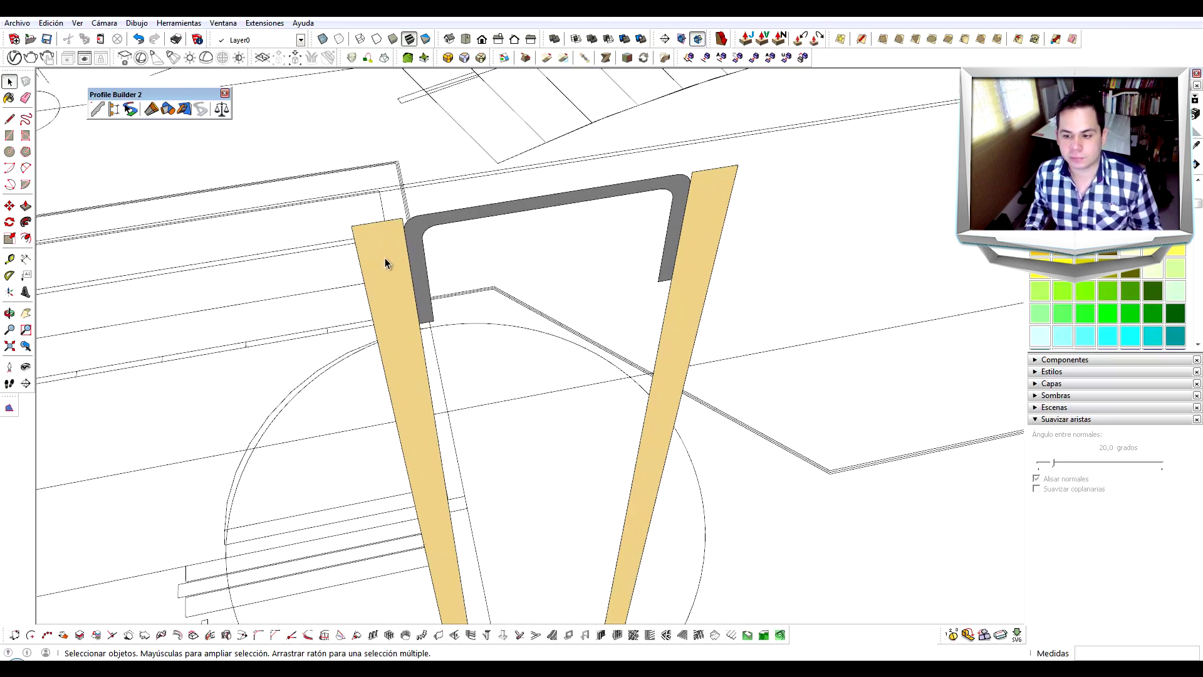
mouse_move(680, 247)
middle_down()
mouse_move(567, 255)
mouse_move(662, 273)
middle_up()
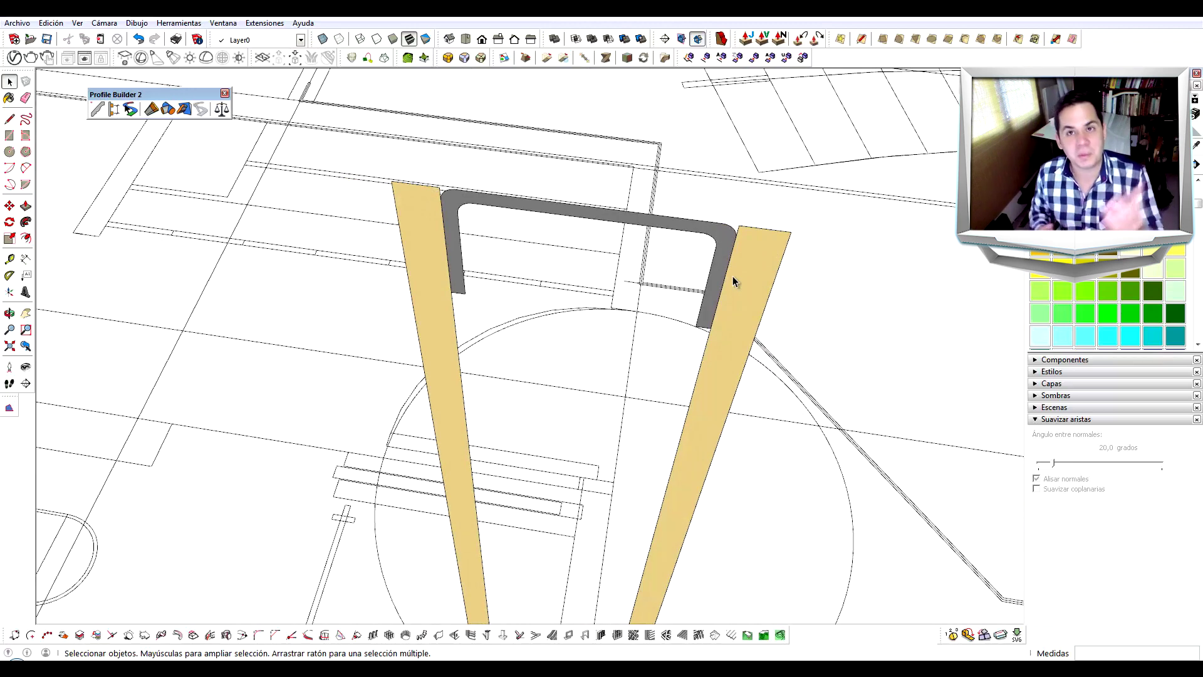
scroll(732, 279, down, 1)
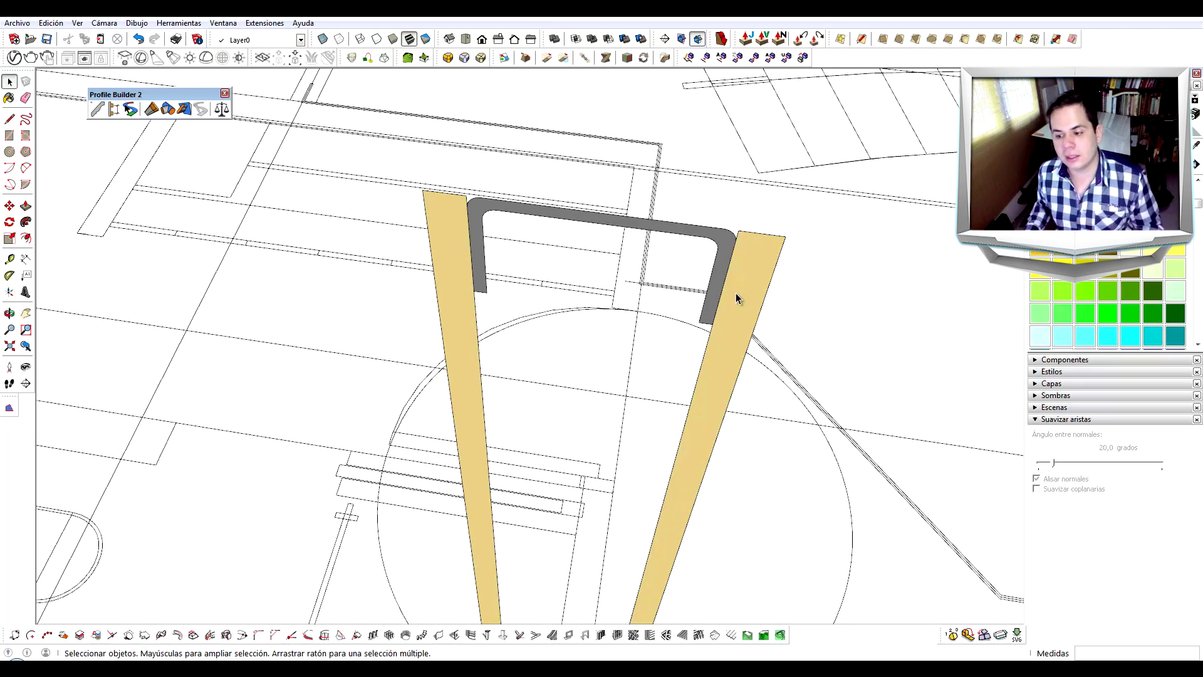
scroll(735, 292, down, 1)
scroll(739, 302, up, 1)
scroll(755, 299, up, 1)
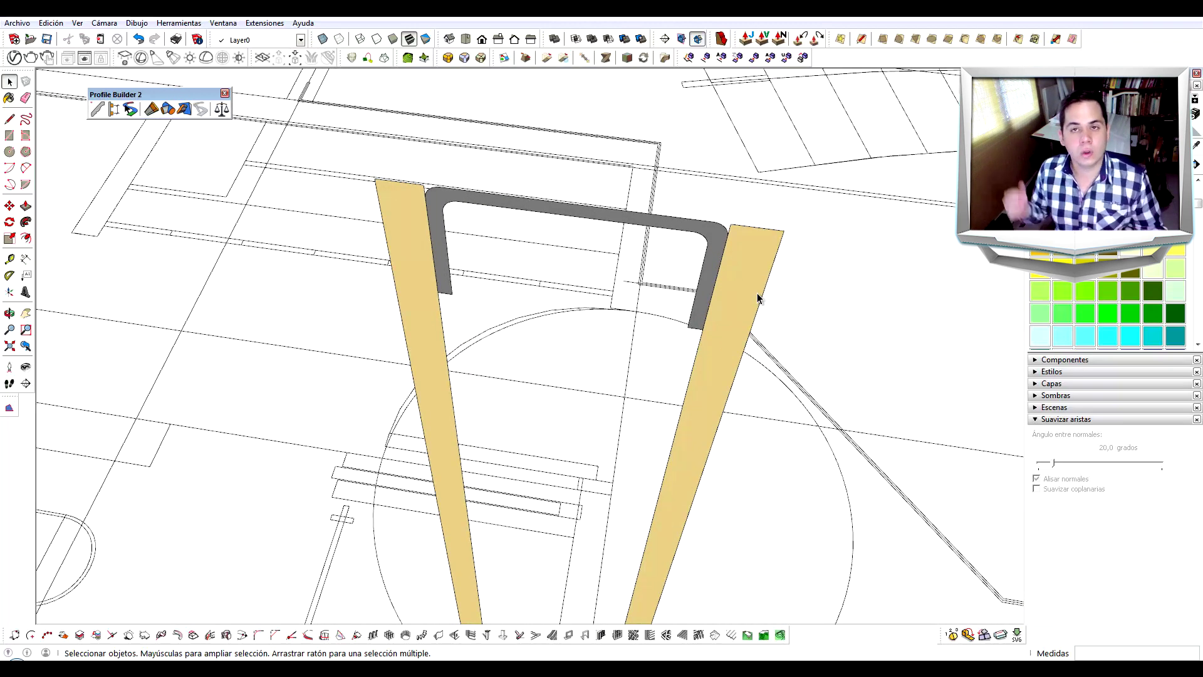
middle_drag(758, 298, 732, 275)
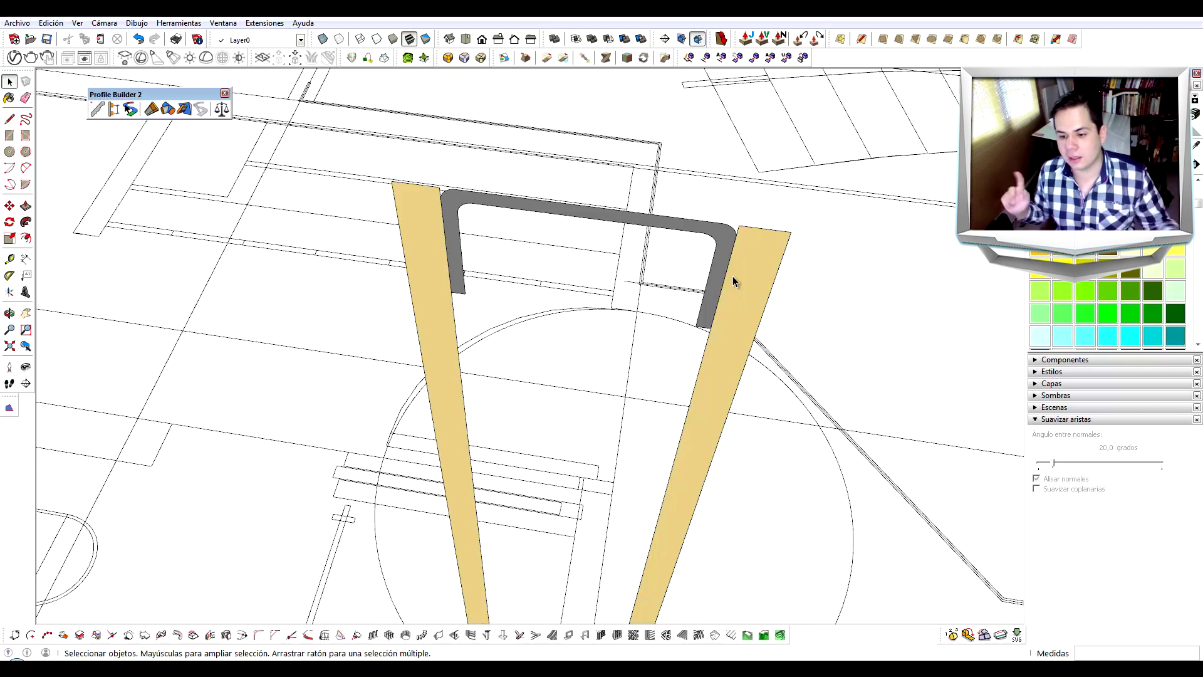
middle_drag(731, 276, 733, 281)
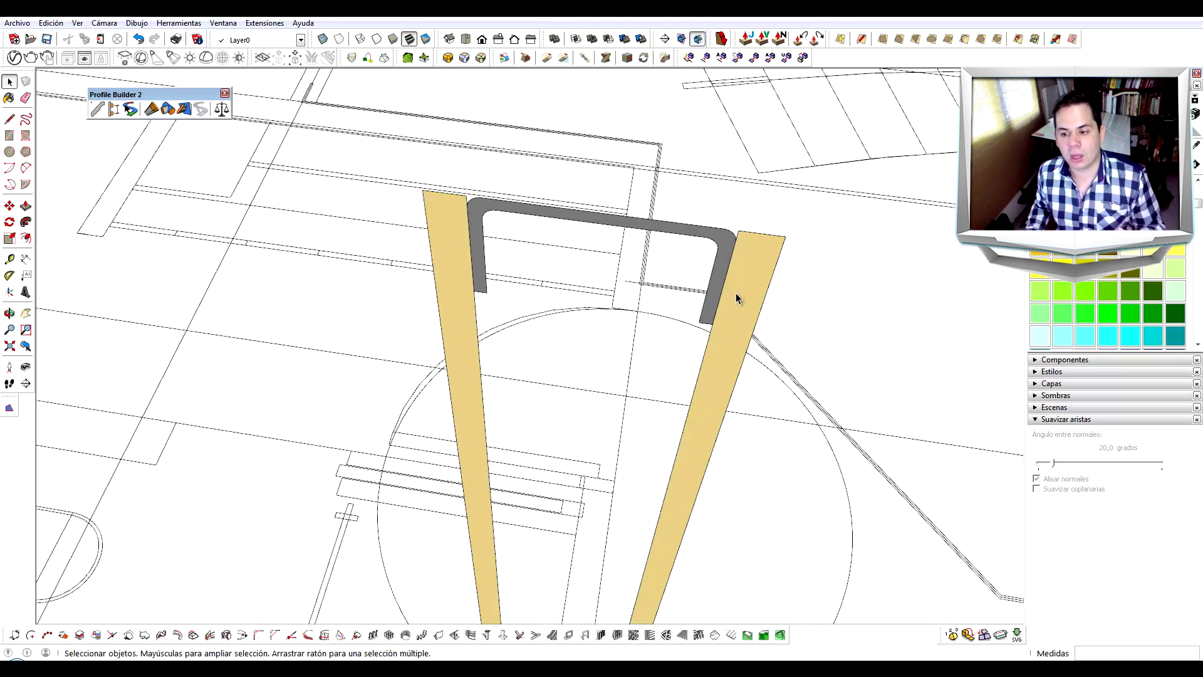
middle_drag(735, 299, 757, 298)
scroll(757, 298, up, 1)
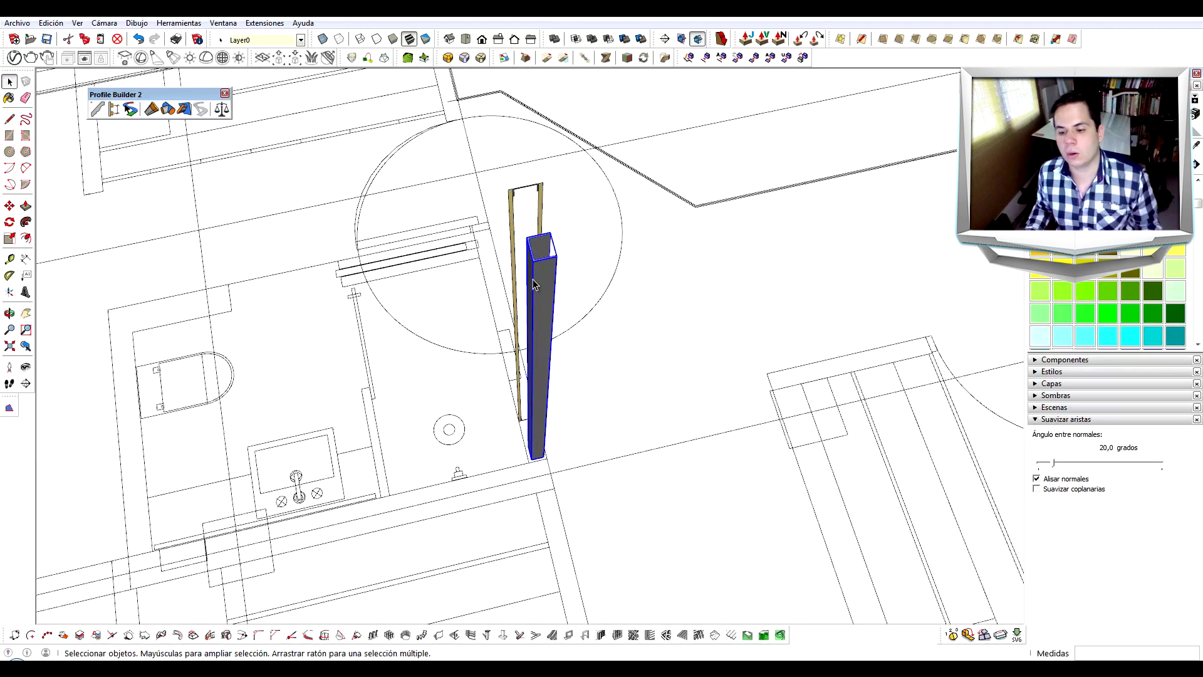
mouse_move(533, 284)
middle_down()
mouse_move(693, 215)
mouse_move(479, 211)
middle_up()
scroll(479, 211, up, 2)
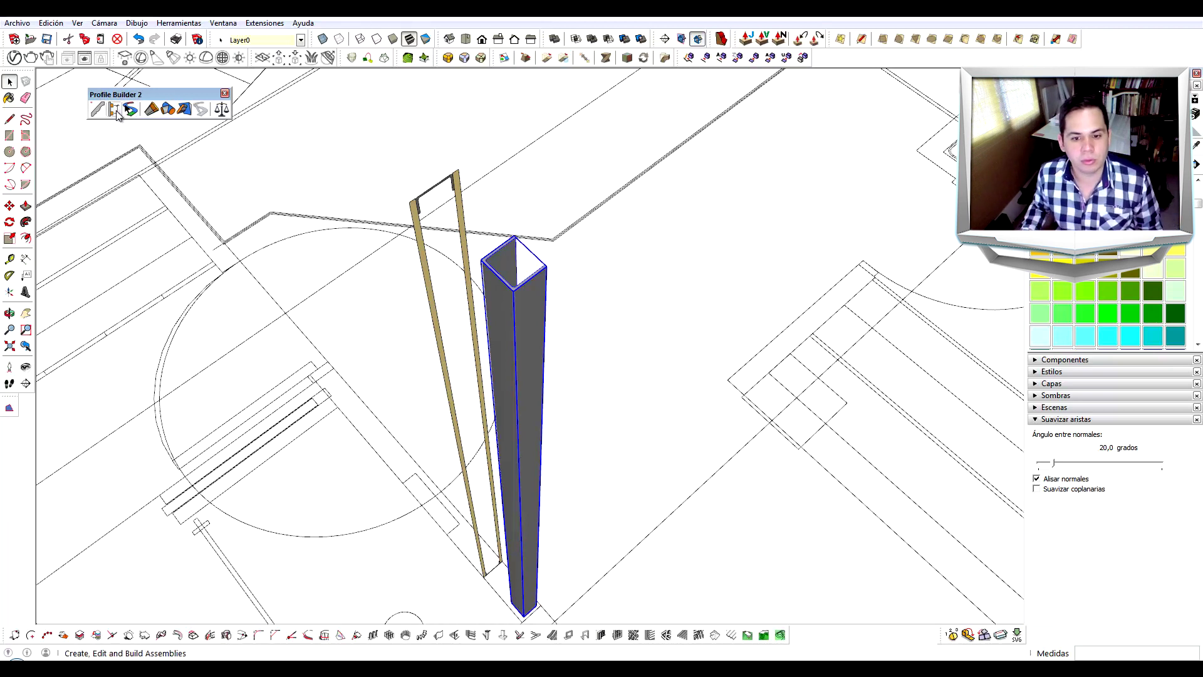
- Open the Assembler and name the new assembly 'Pared Drywall'
click(114, 110)
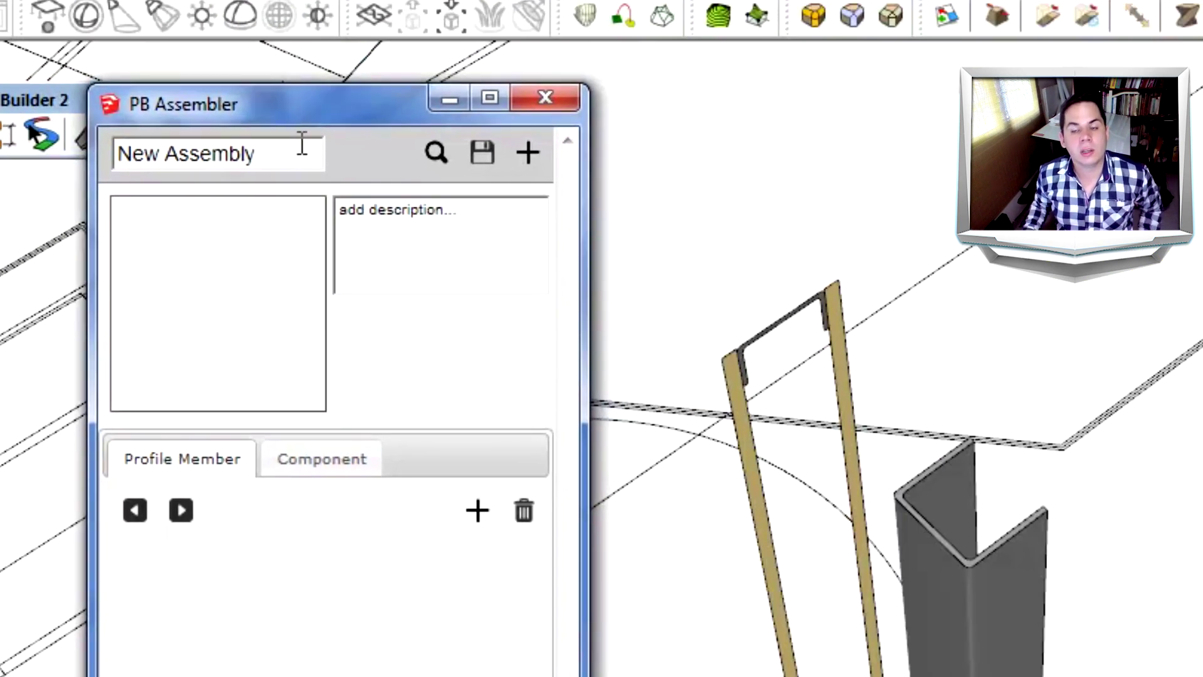
triple_click(260, 153)
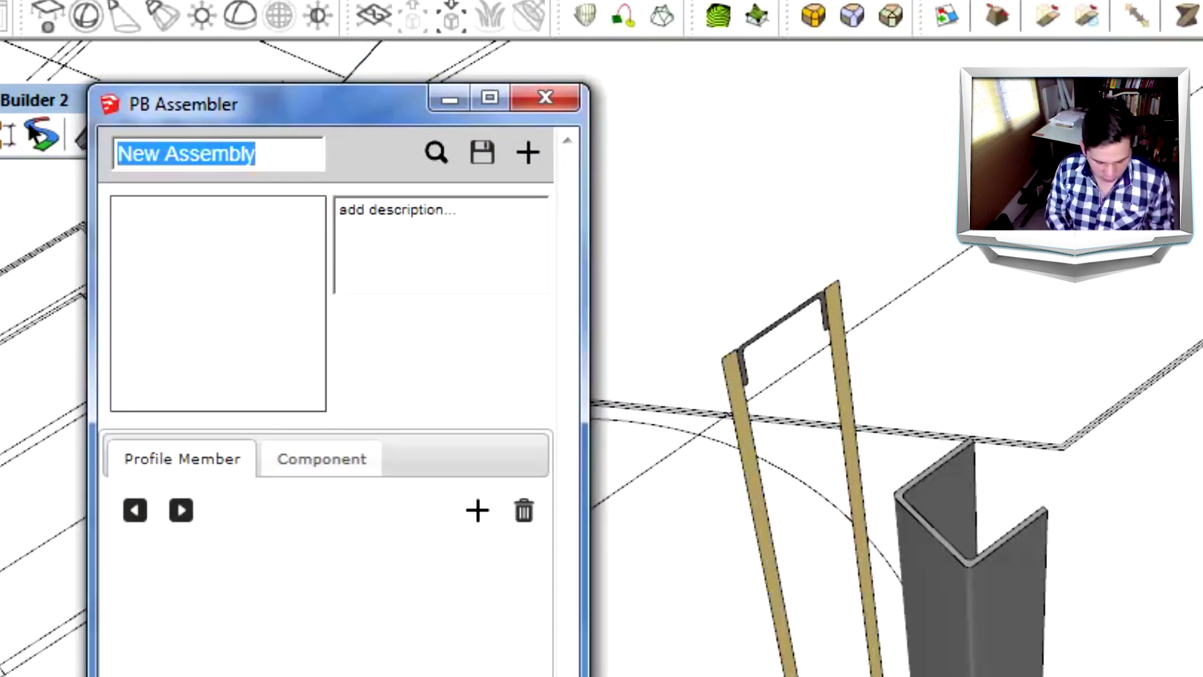
text(Pas)
key(BackSpace)
key(BackSpace)
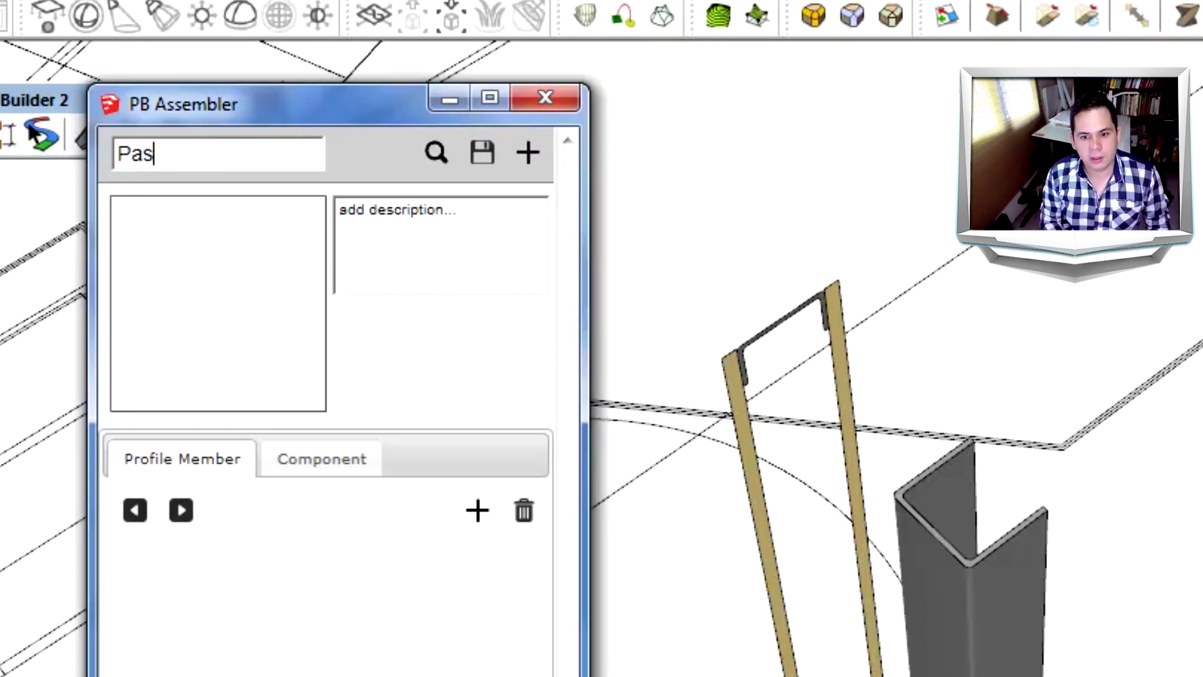
key(BackSpace)
text(red Dry)
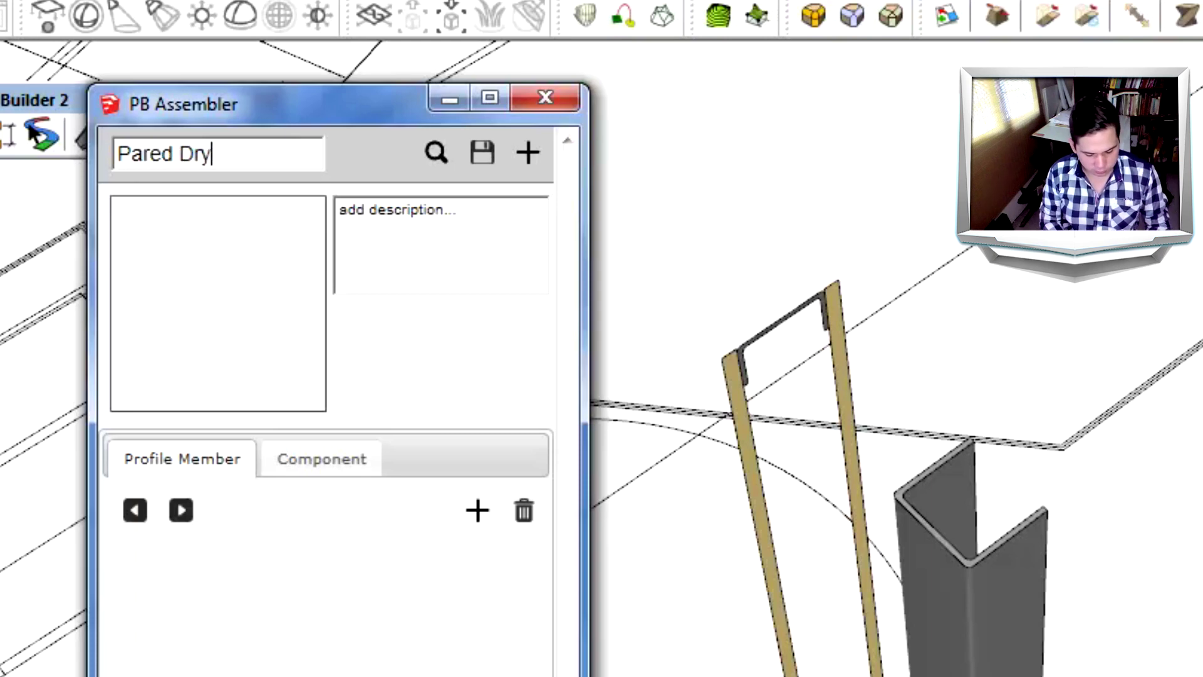
text(wall)
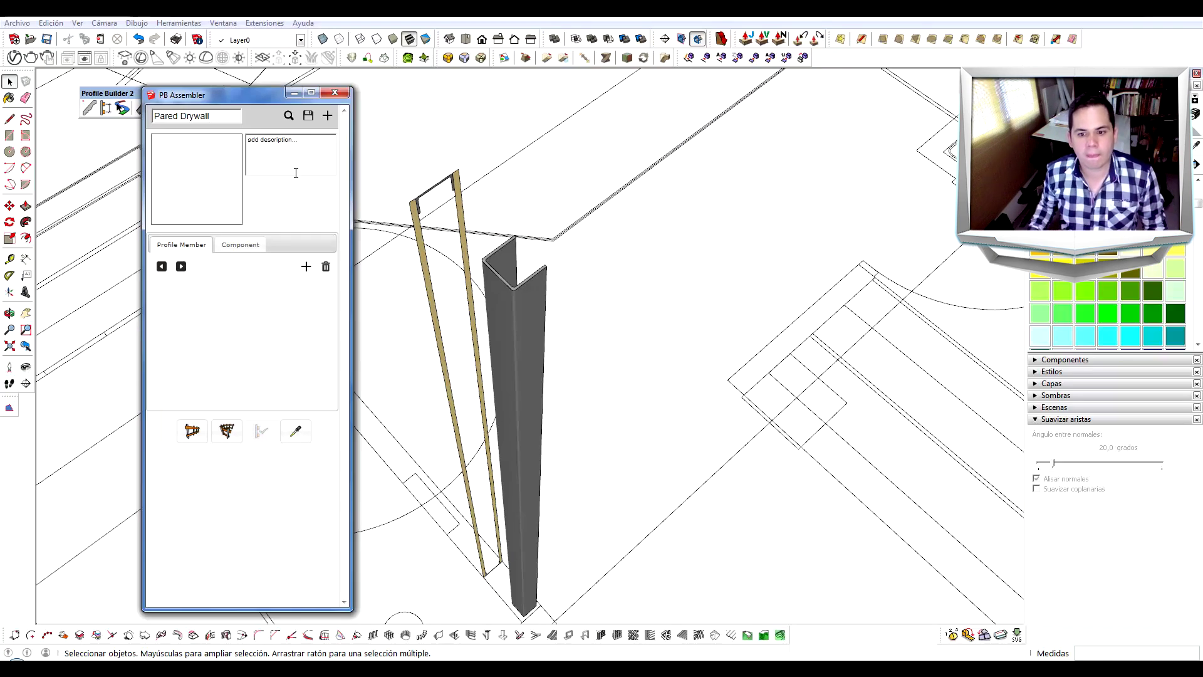
- Enter the description 'Pared compuesta. Bastidores de aluminio y laminas de drywall'
key(ctrl+a)
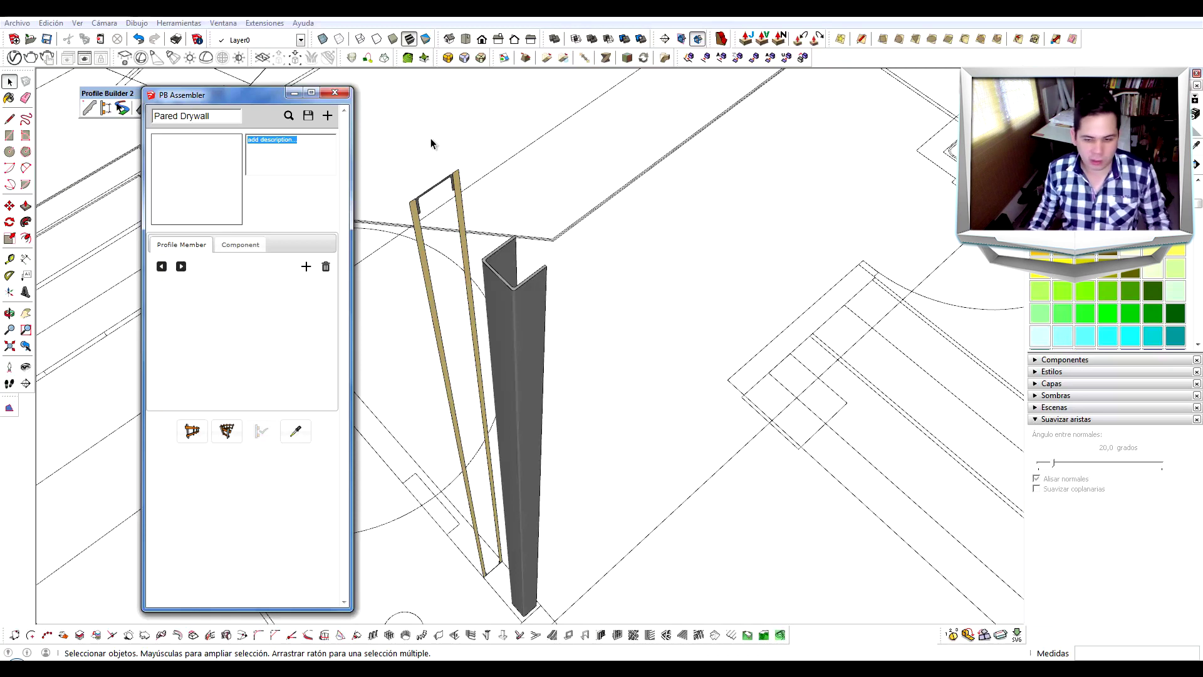
key(shift+Tab)
key(Tab)
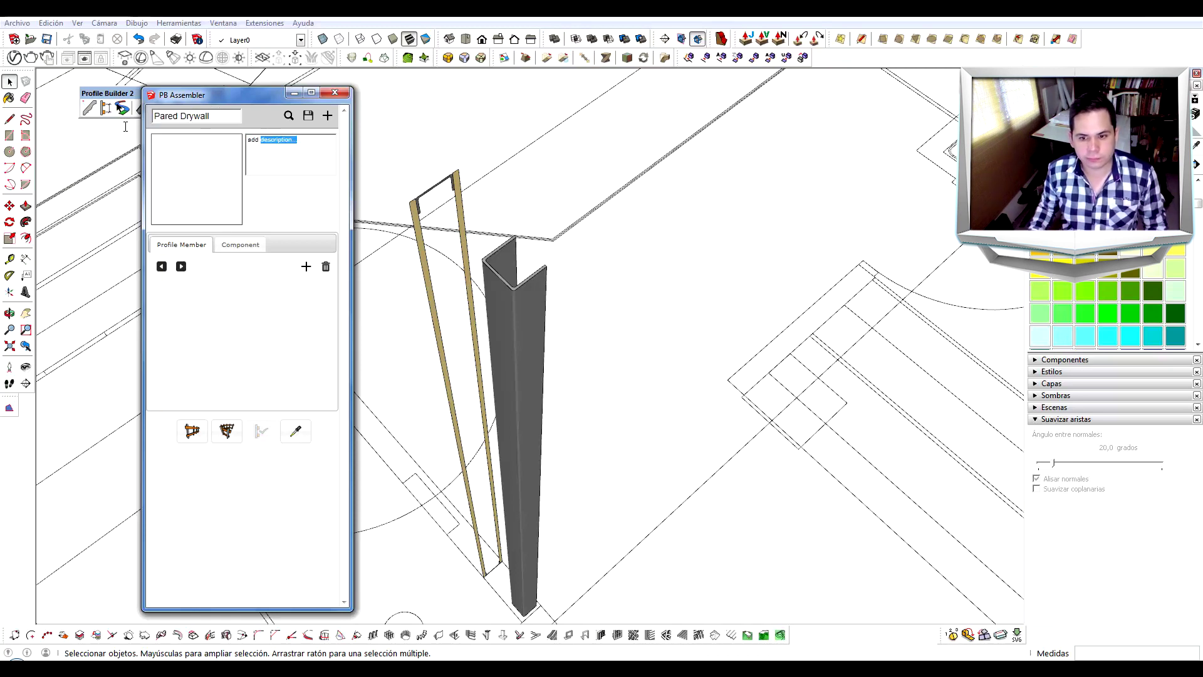
text(Pared compuesta. Bastidores de aluminio y laminas de drywall)
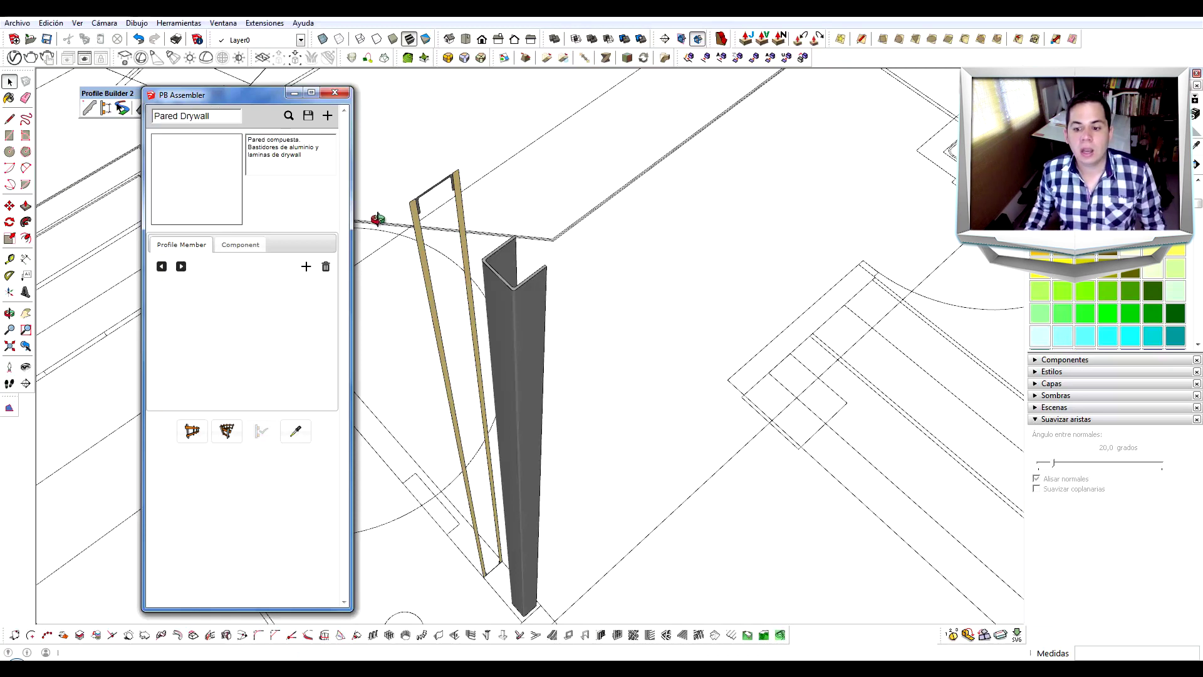
mouse_move(376, 215)
middle_down()
mouse_move(660, 227)
mouse_move(595, 216)
middle_up()
scroll(595, 216, up, 2)
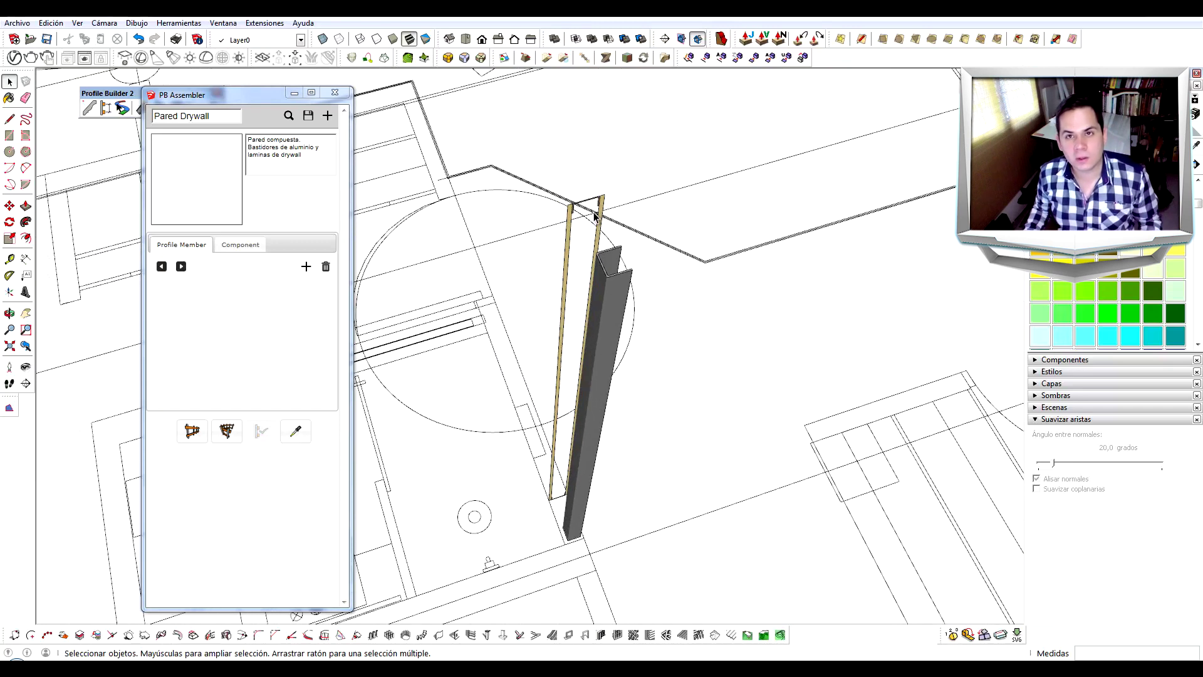
scroll(599, 206, up, 2)
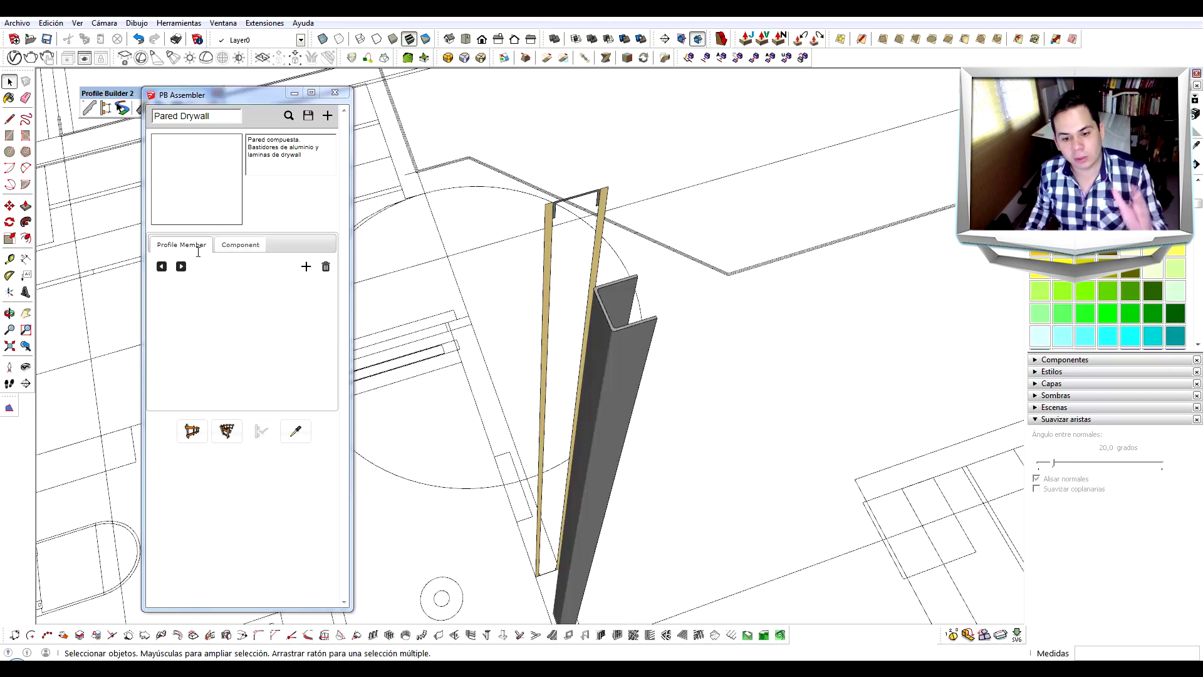
scroll(532, 216, up, 5)
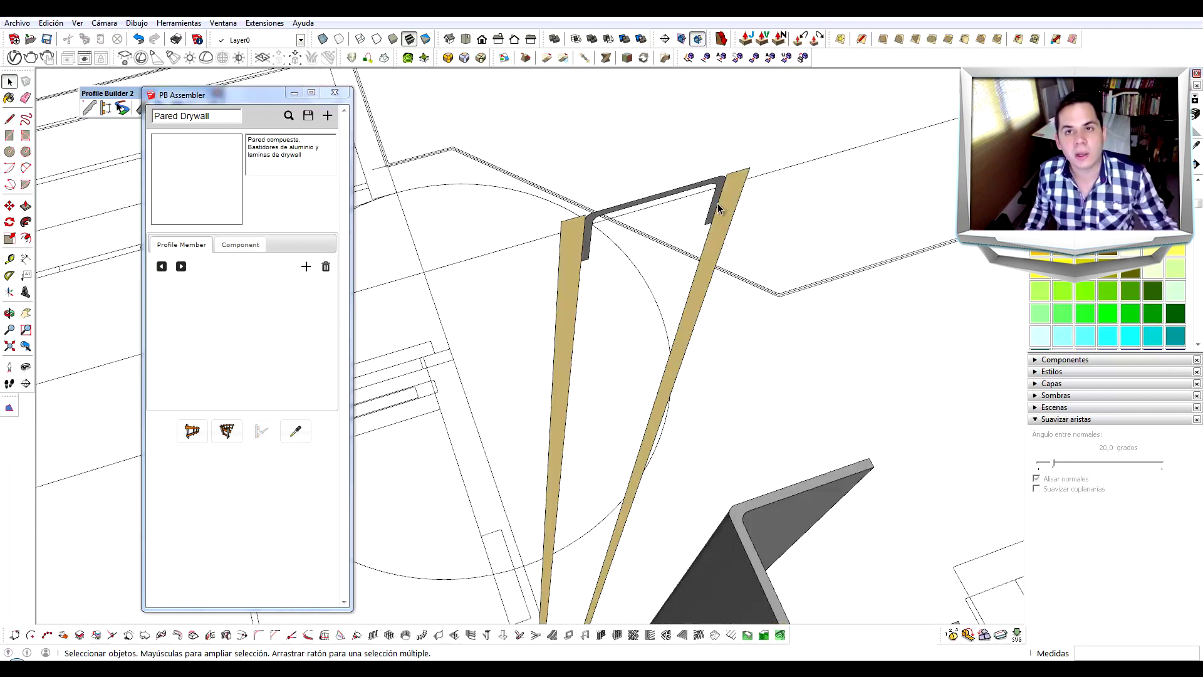
scroll(421, 311, down, 3)
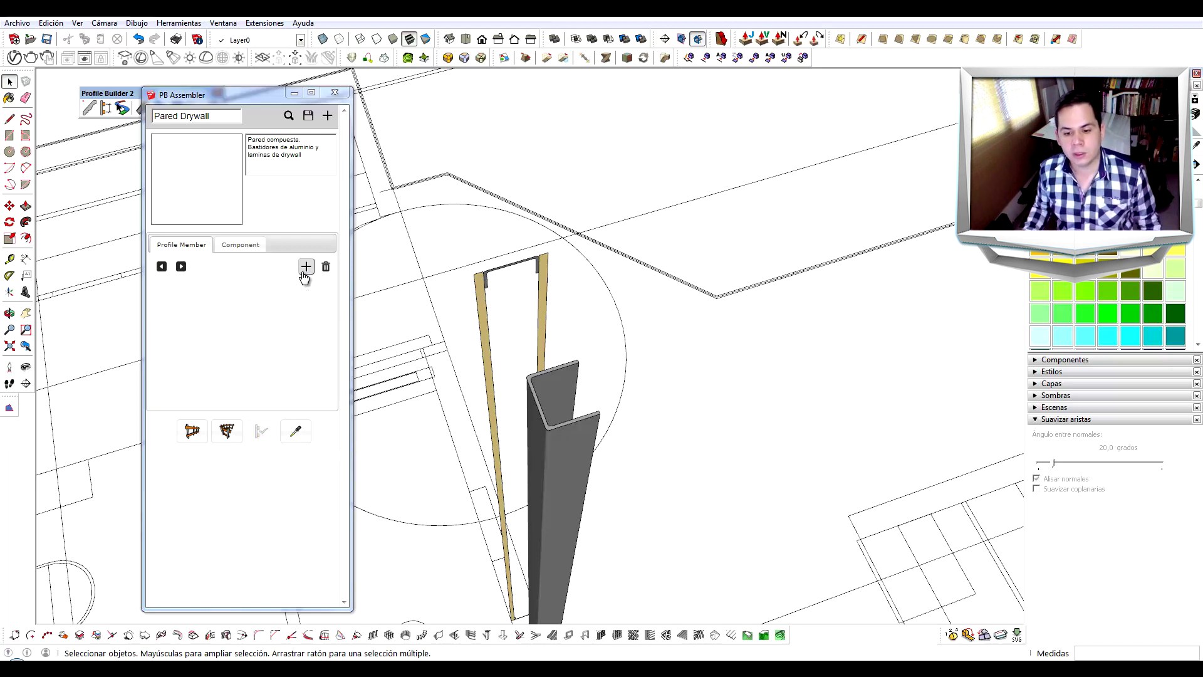
- Add Profile#1 as the first assembly member and orbit to see the C-channel
click(305, 267)
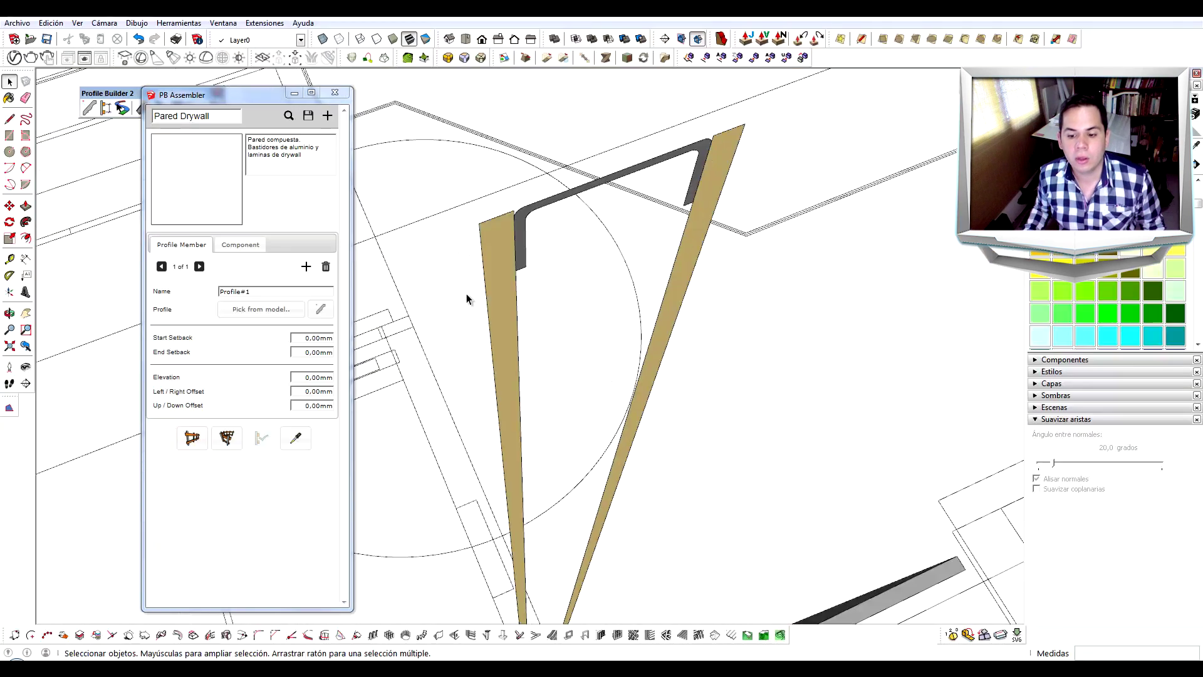
middle_drag(486, 308, 347, 306)
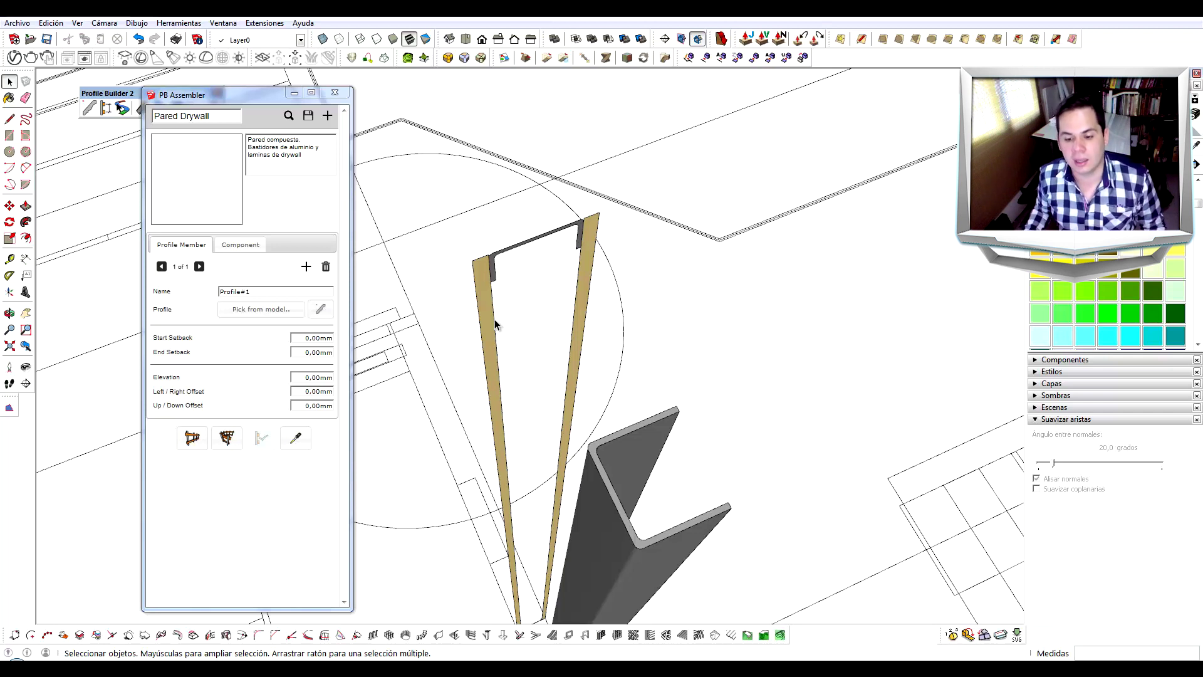
- Open Profile#1's profile editor and select the left tan drywall panel face
click(321, 309)
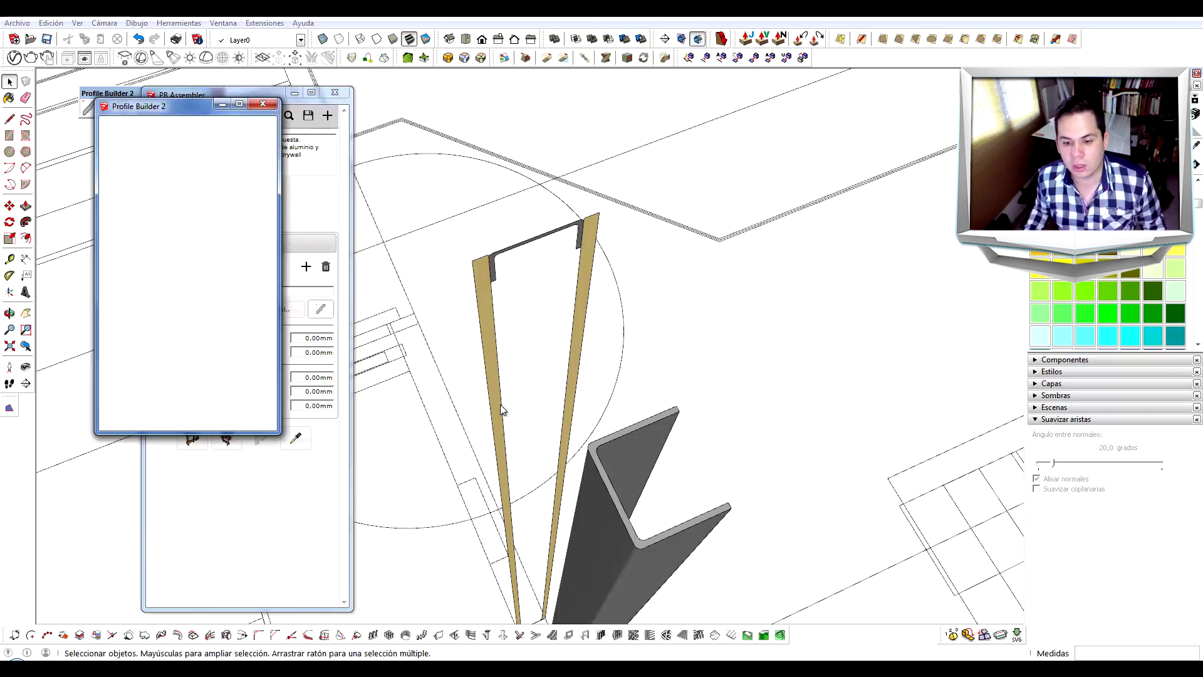
drag(198, 107, 208, 146)
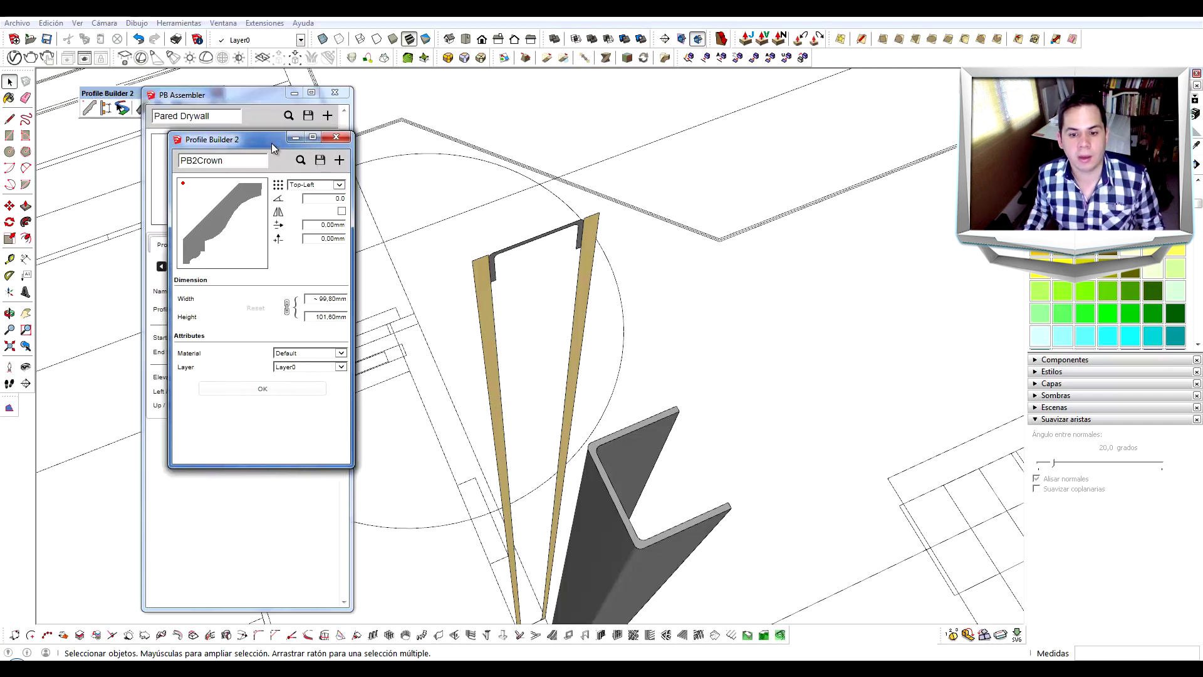
double_click(482, 274)
click(482, 276)
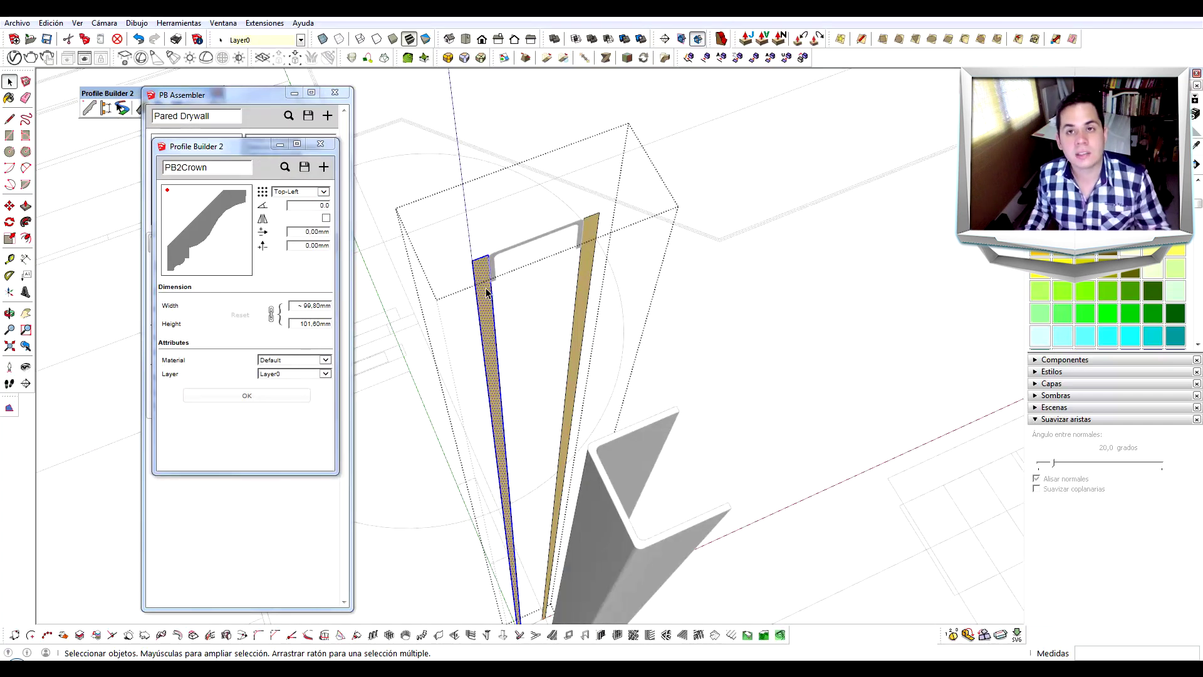
- Create profile Lamina1 from that face, anchored Bottom-Right
click(323, 169)
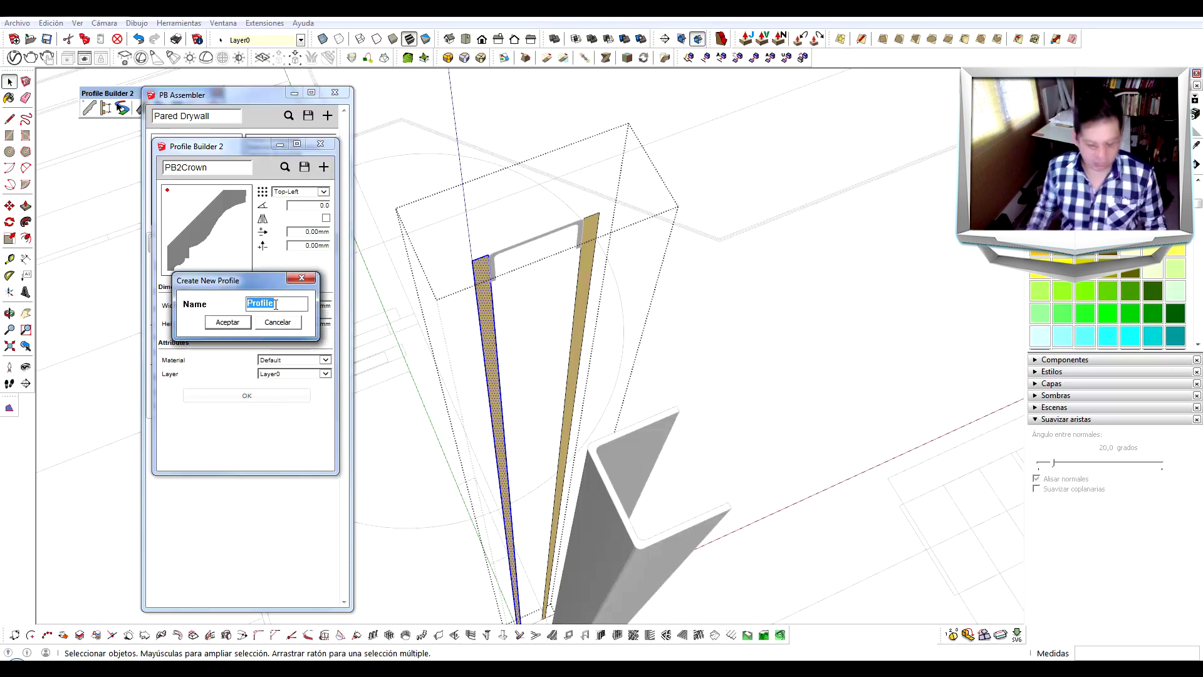
text(Lamina1)
key(Return)
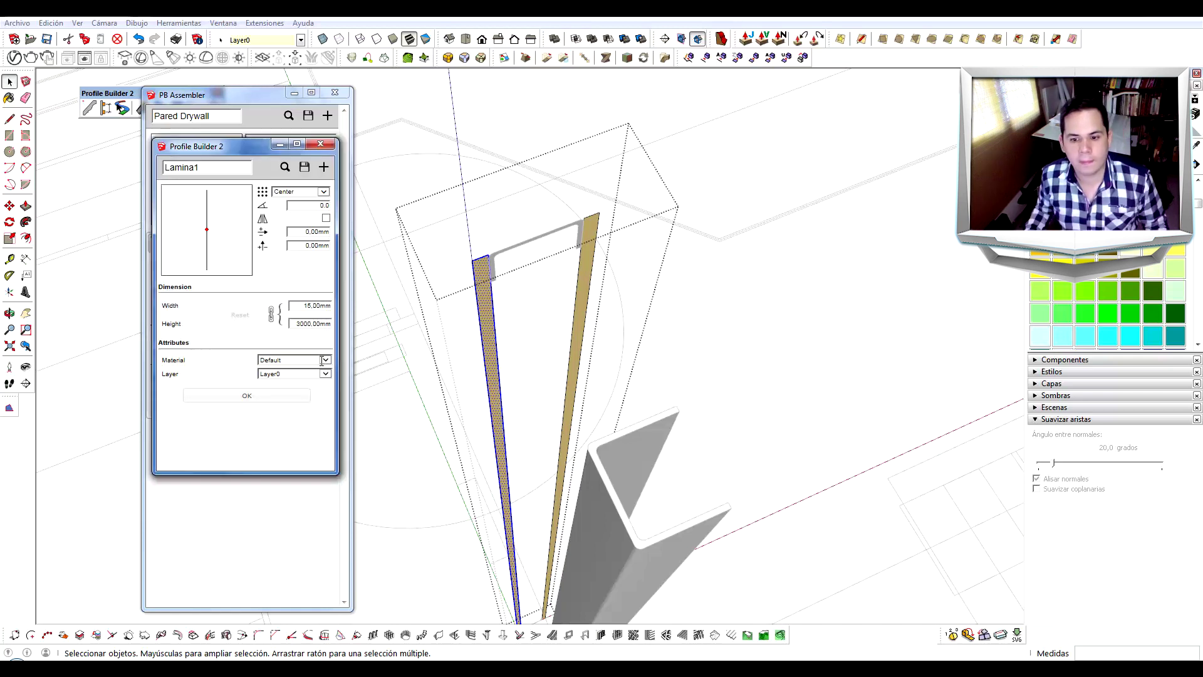
click(323, 193)
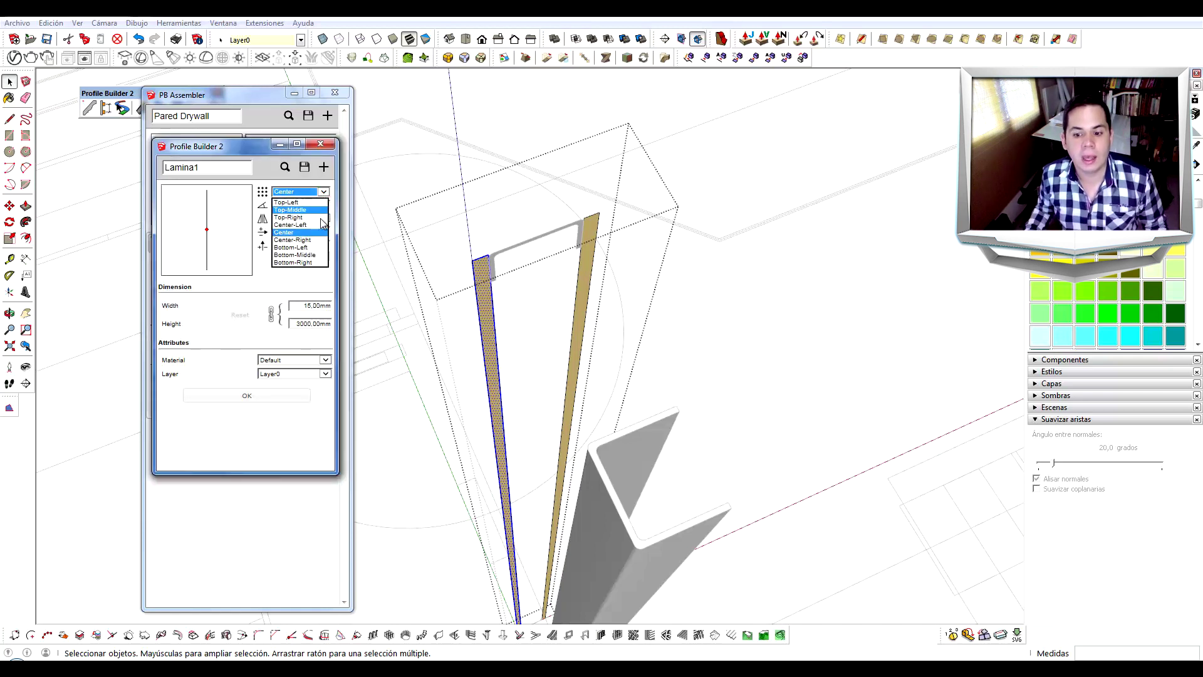
click(299, 263)
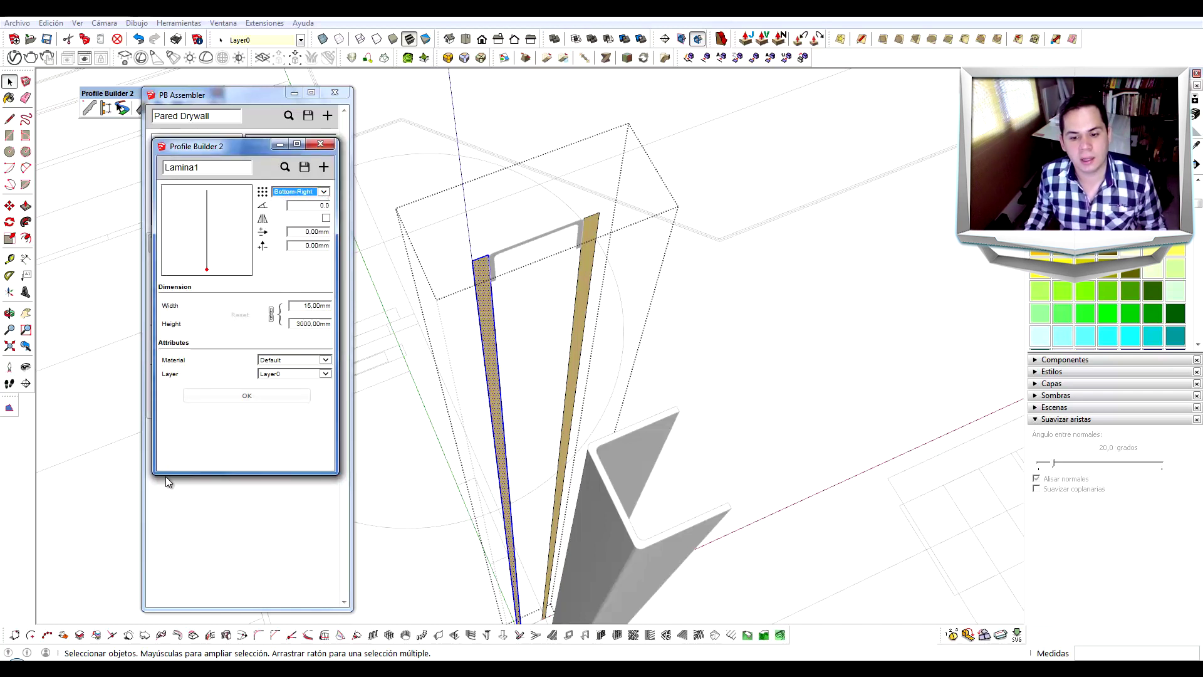
click(324, 360)
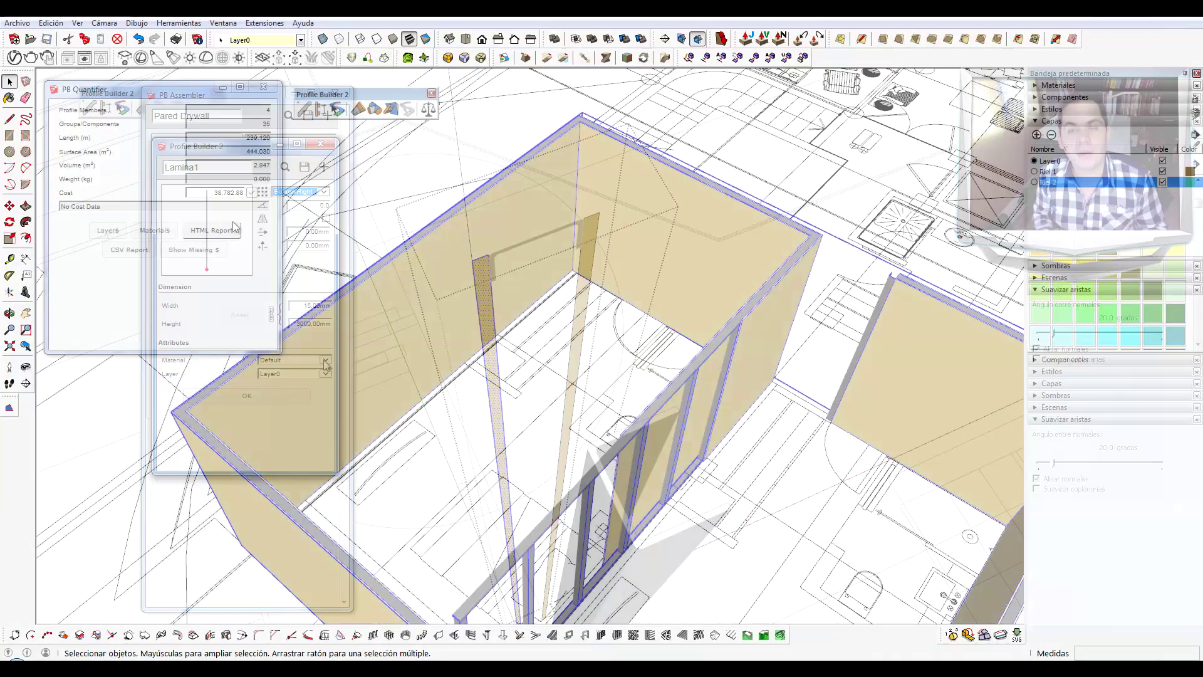
- Open the quantity report and scroll through the 38 Montante 1 stud entries
click(228, 231)
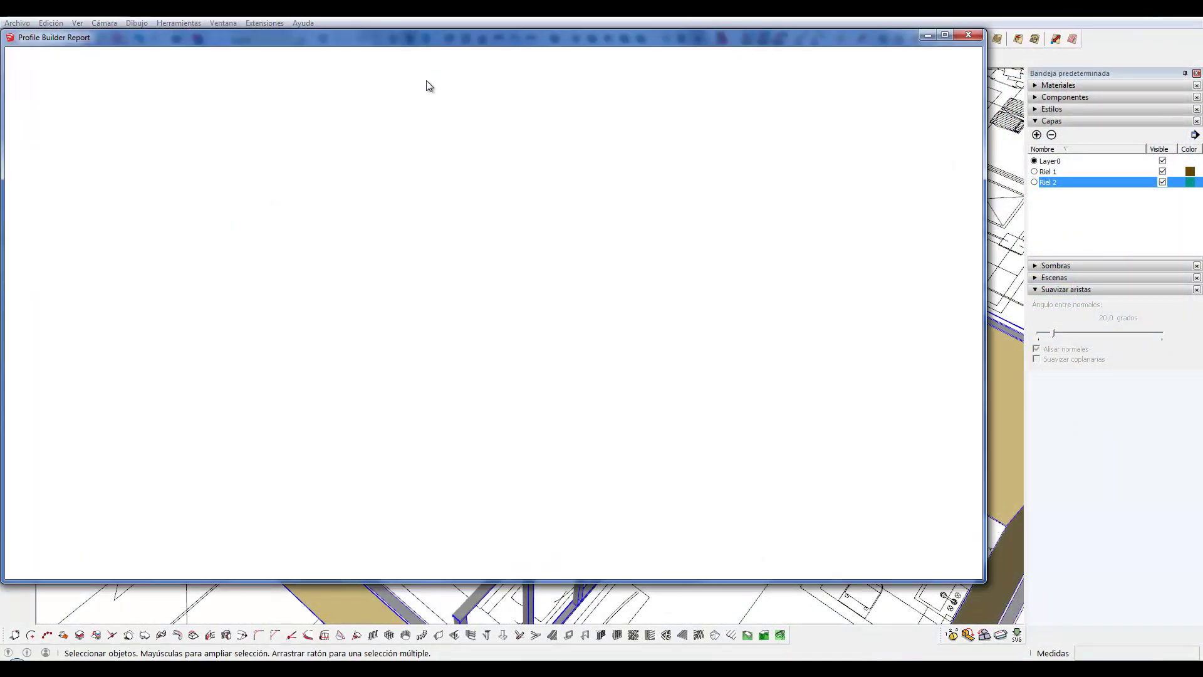
drag(431, 44, 475, 52)
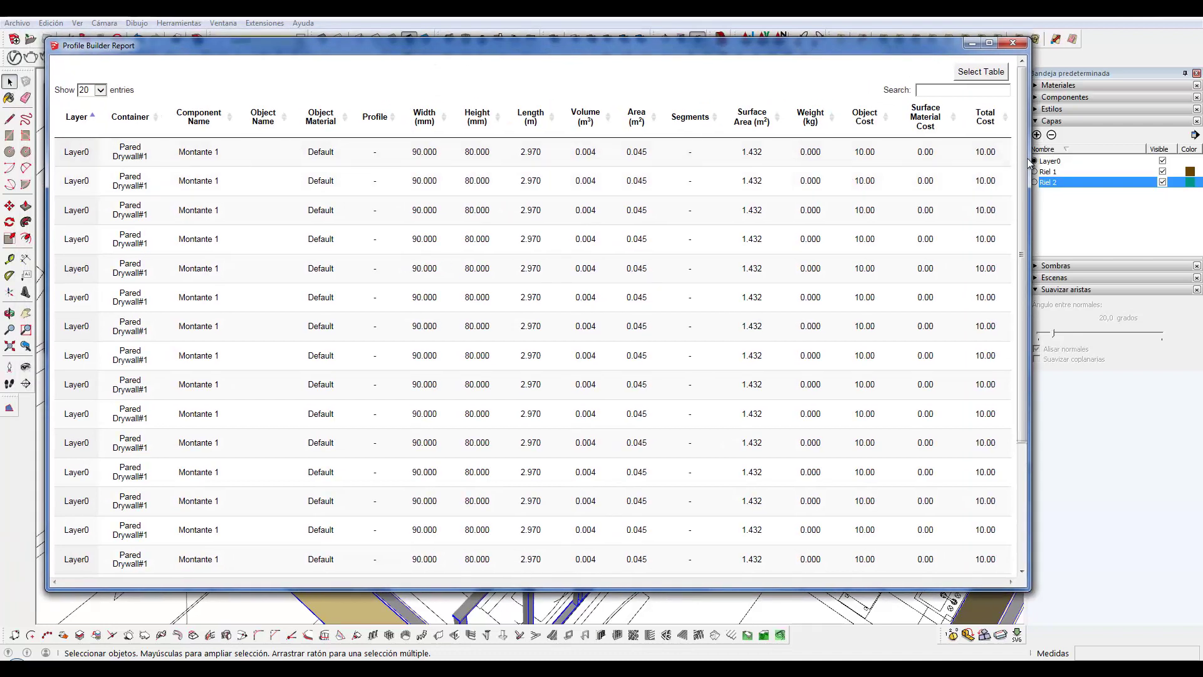
drag(1021, 162, 1021, 415)
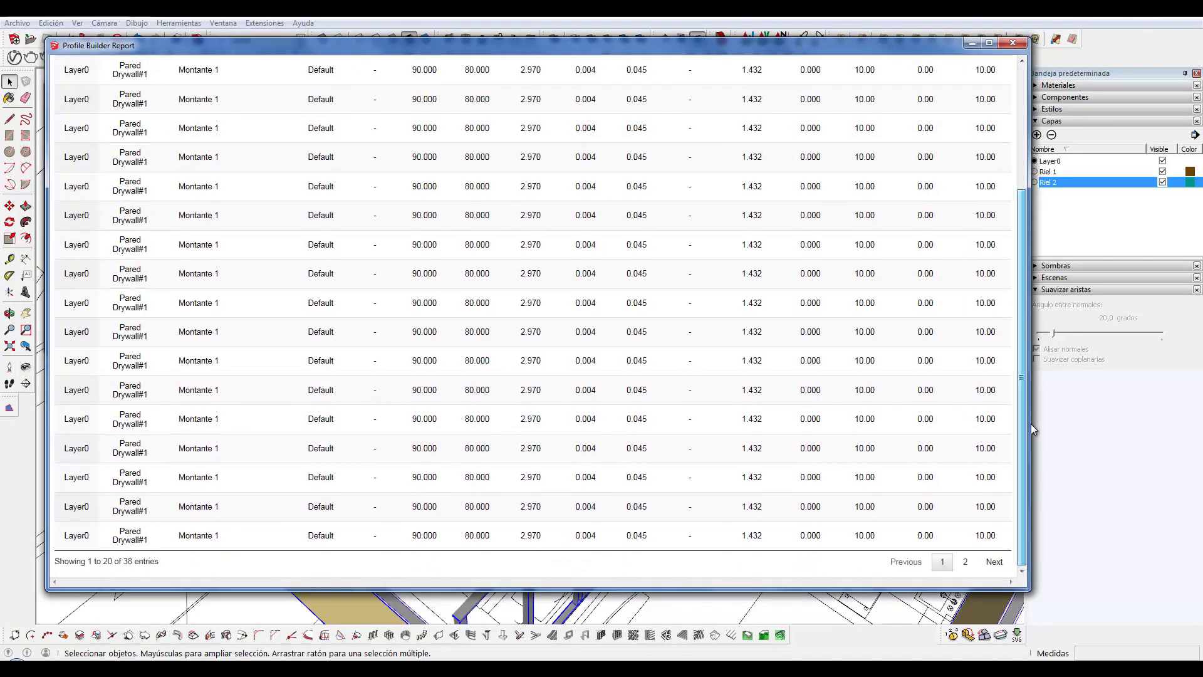
scroll(1015, 313, up, 5)
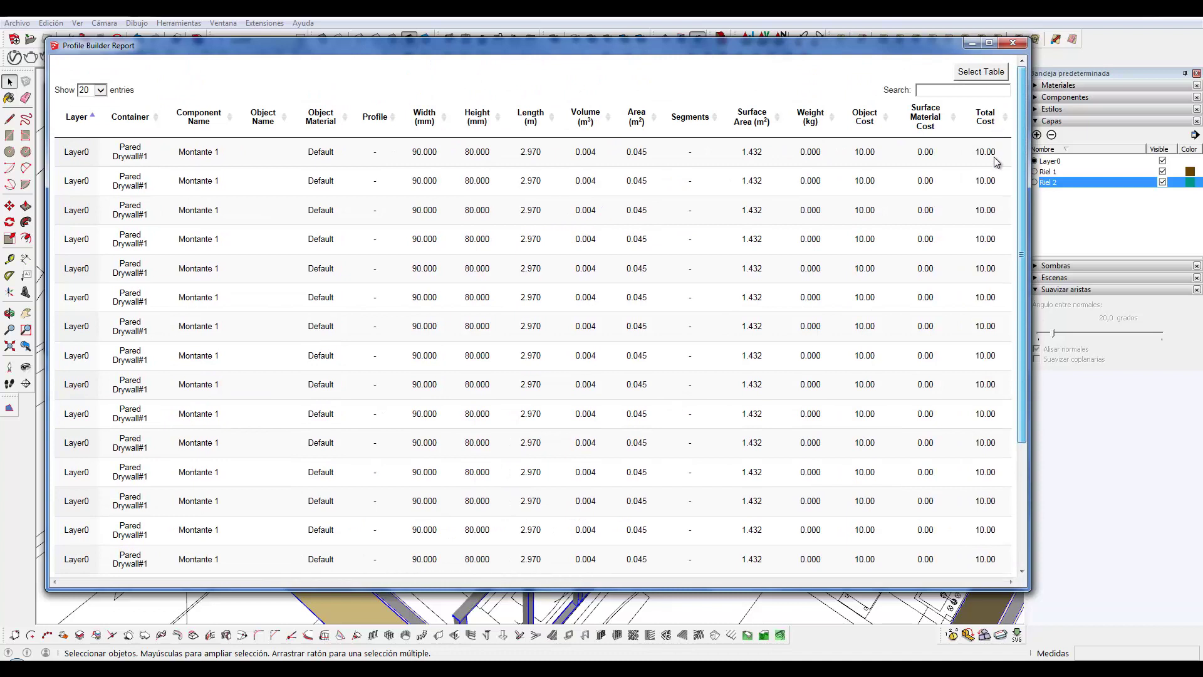
scroll(996, 161, down, 3)
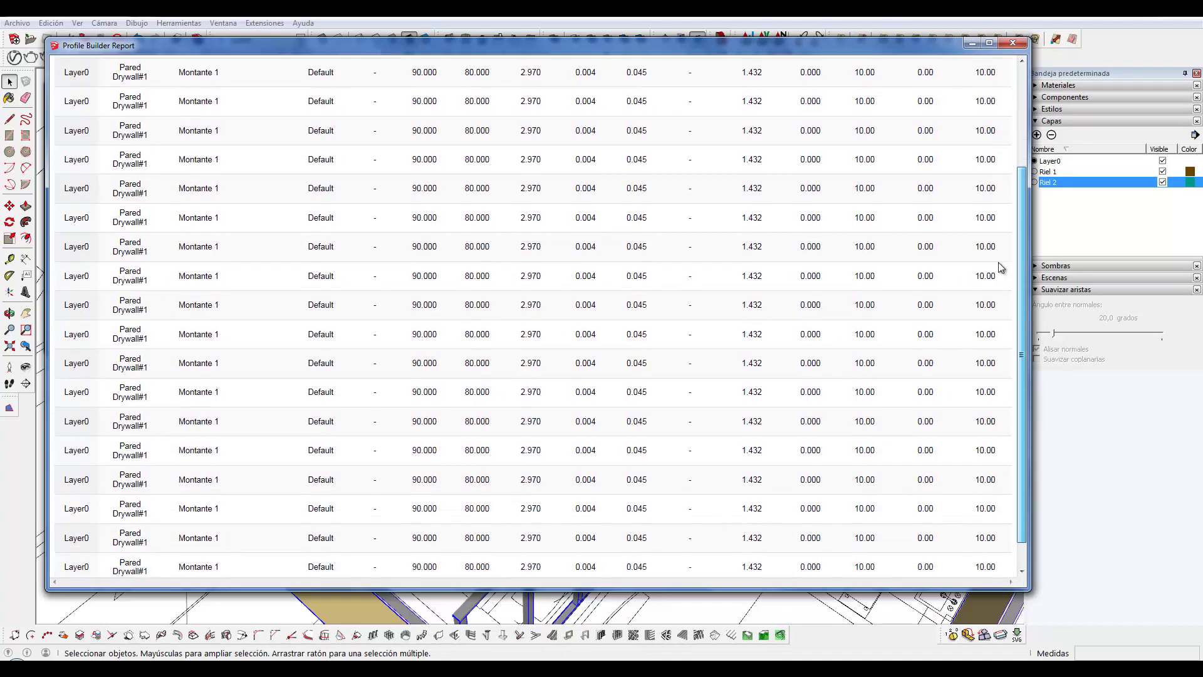
scroll(1001, 267, up, 3)
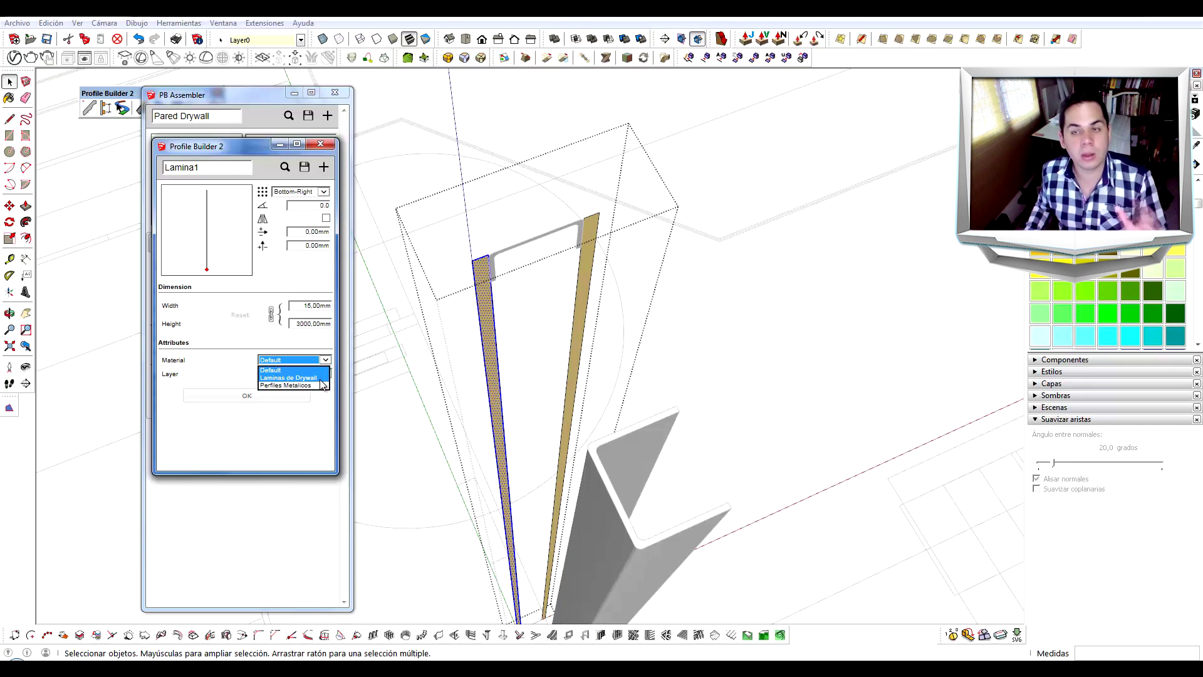
- Assign Laminas de Drywall material to Lamina1 and confirm the profile
click(321, 378)
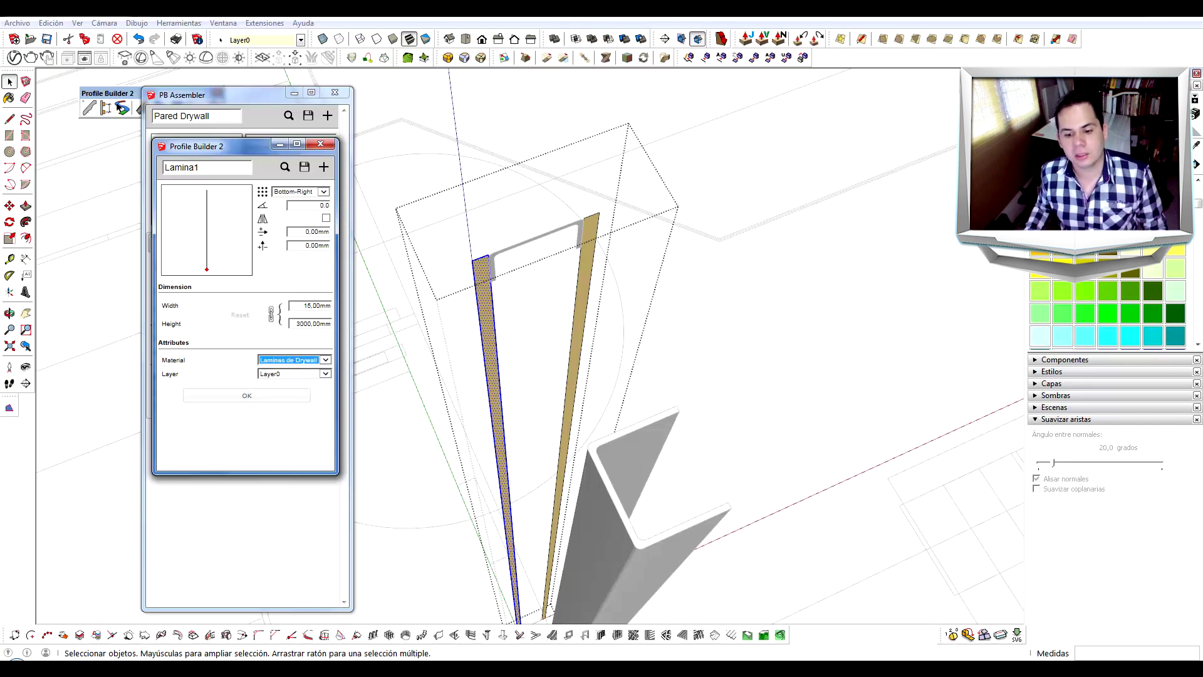
click(292, 400)
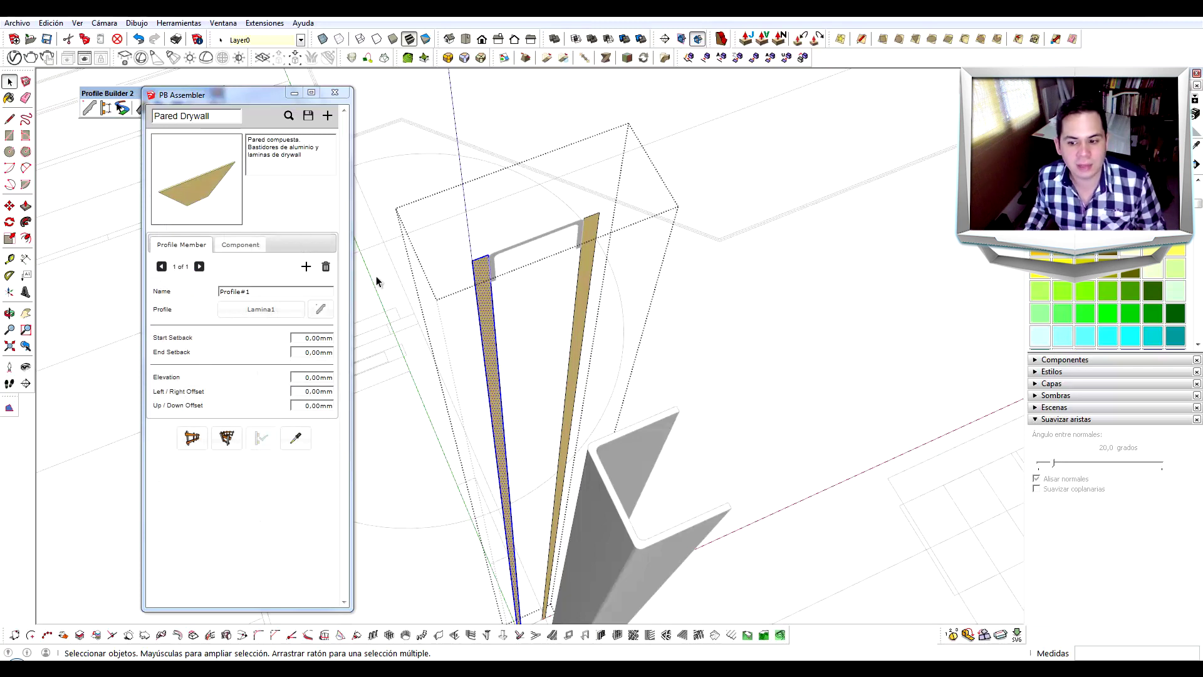
mouse_move(376, 276)
middle_down()
mouse_move(510, 295)
mouse_move(495, 300)
middle_up()
scroll(458, 301, up, 3)
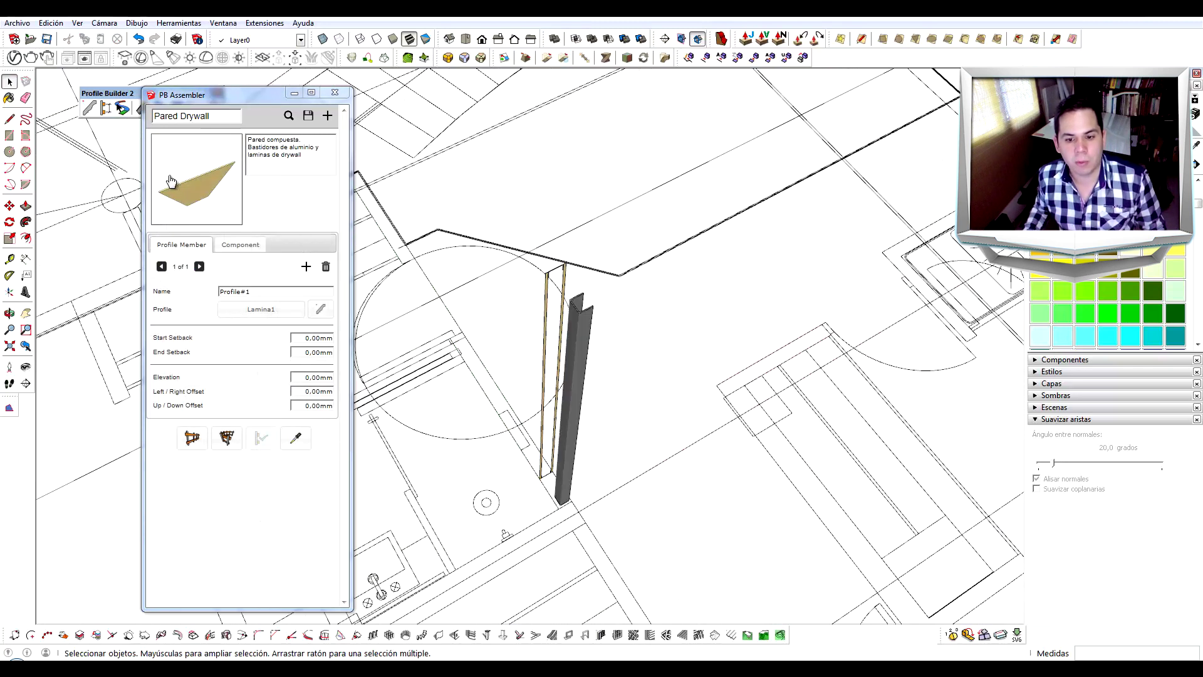
- Build a single drywall sheet wall in the floor plan and orbit to inspect it
click(192, 437)
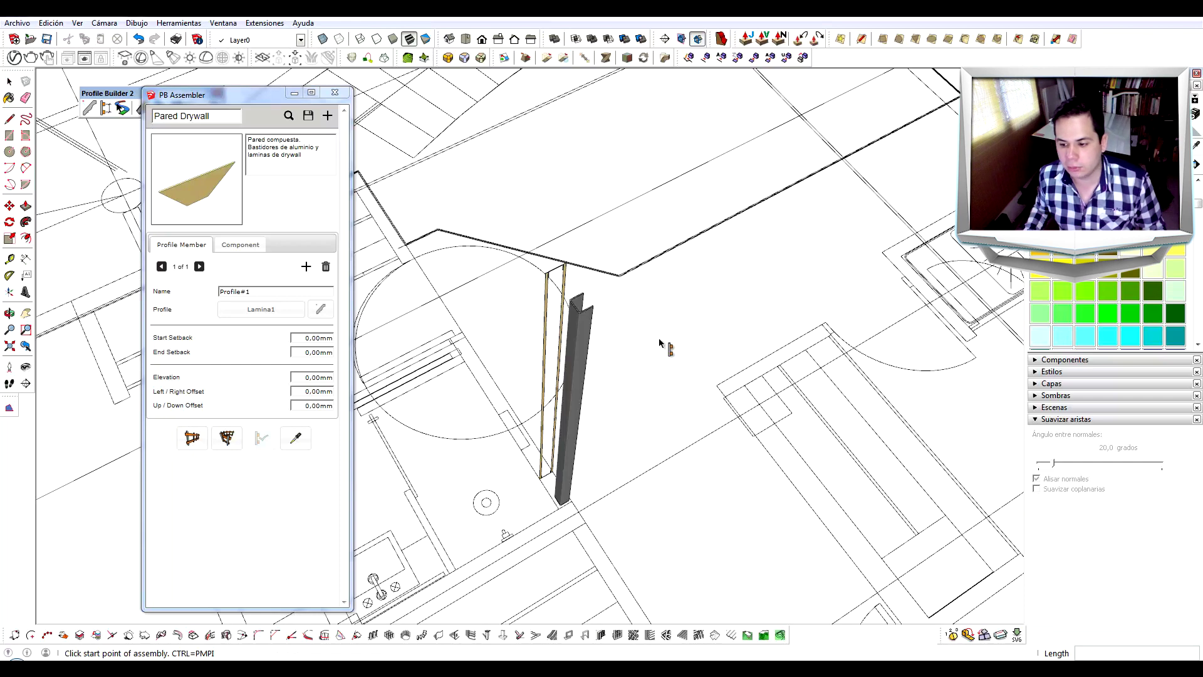
click(661, 342)
key(Return)
scroll(796, 389, down, 5)
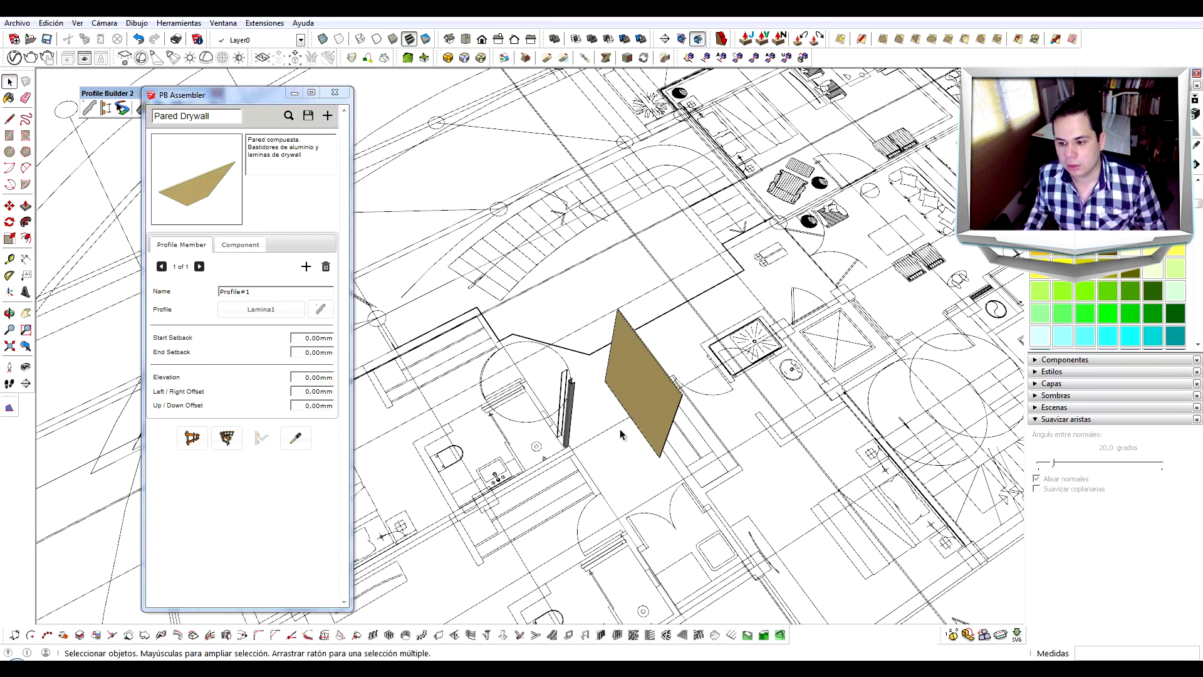
scroll(796, 389, up, 3)
middle_drag(796, 389, 418, 286)
scroll(587, 394, up, 2)
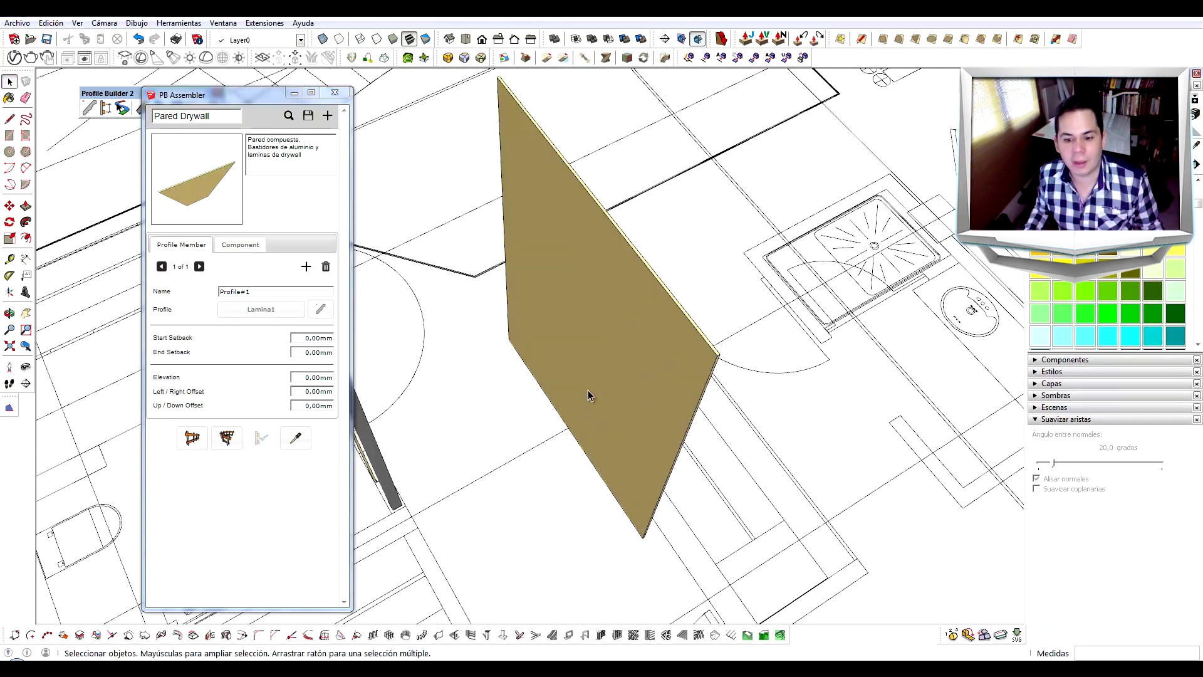
- Add Profile#2 using Lamina1 picked from the model, with a 150 left/right offset
click(306, 266)
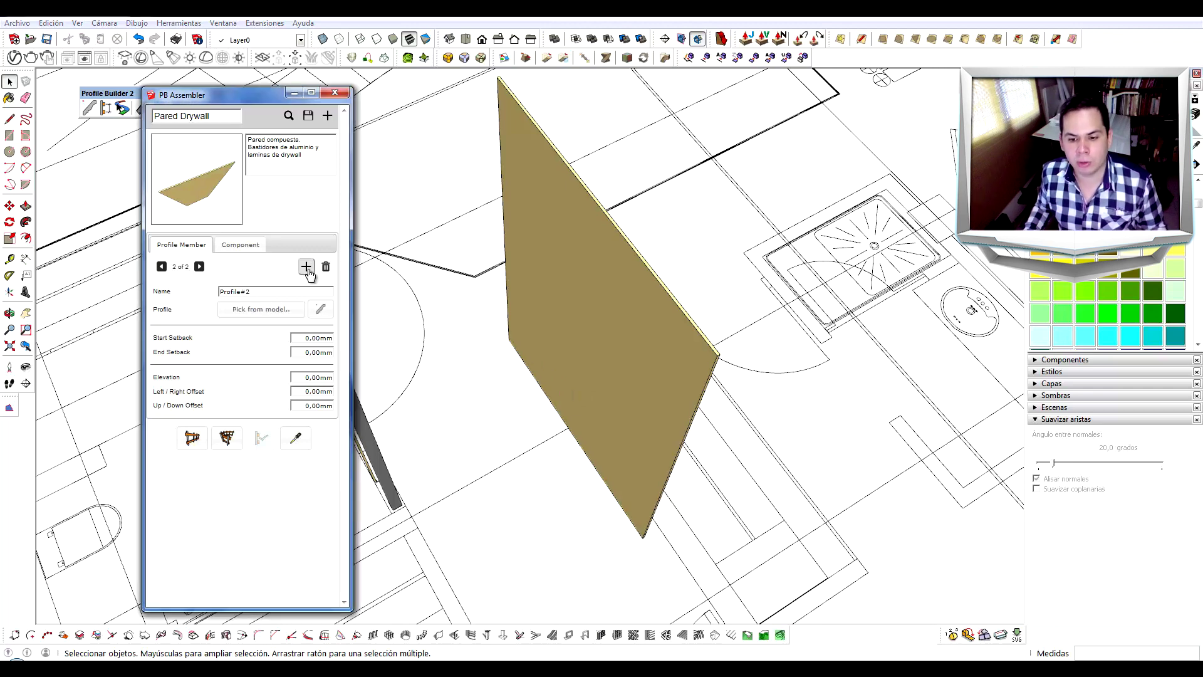
double_click(547, 284)
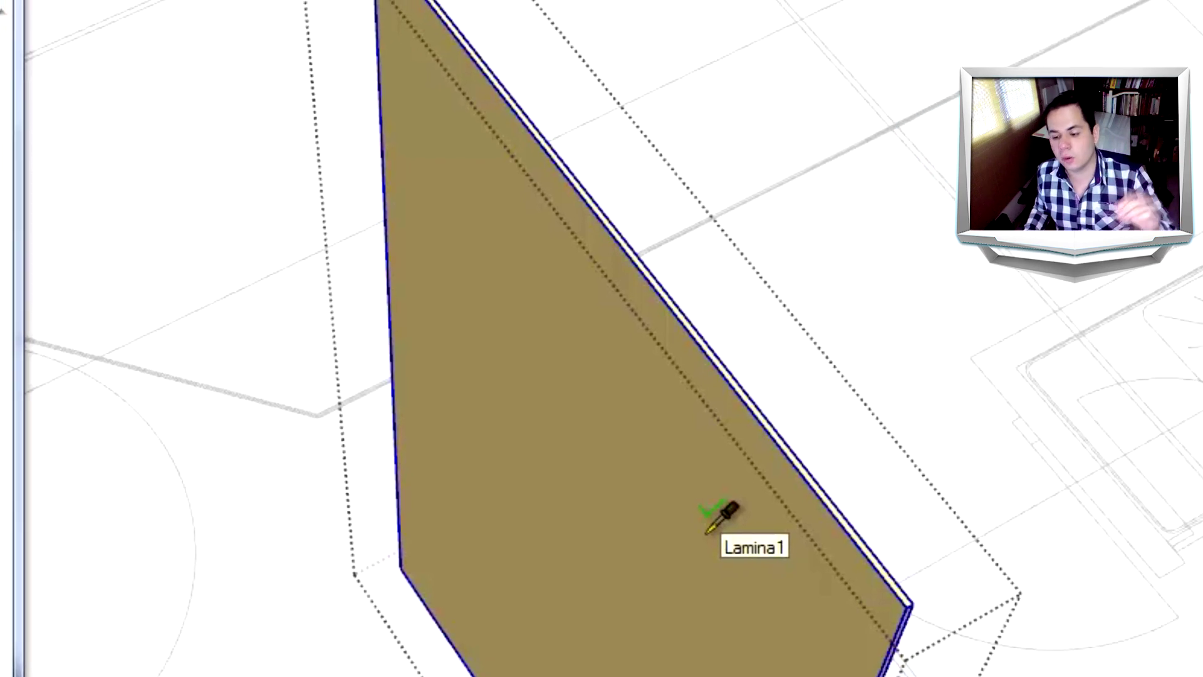
click(634, 326)
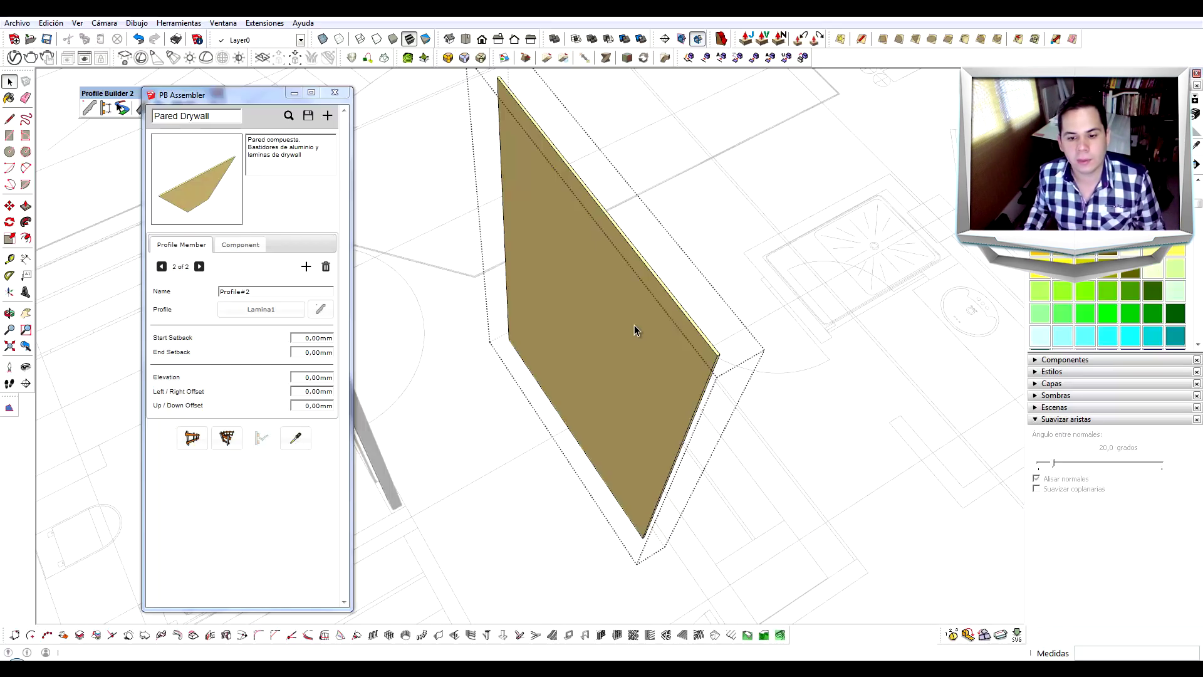
scroll(822, 415, down, 3)
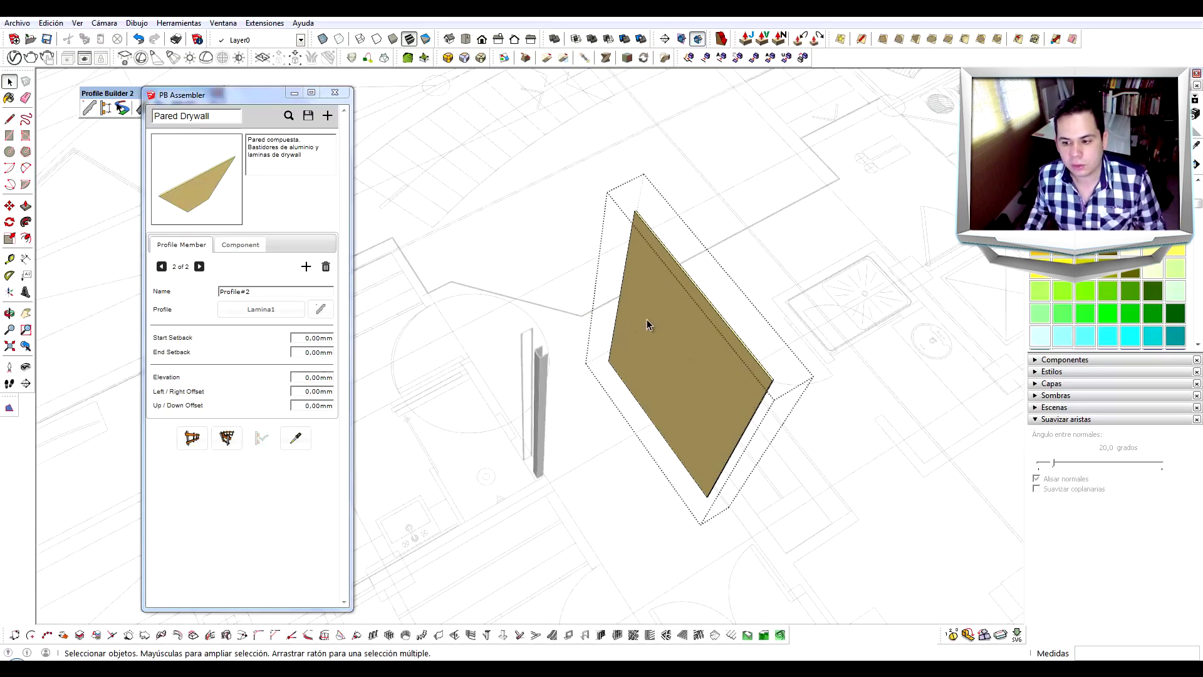
scroll(487, 411, up, 2)
click(305, 392)
text(150)
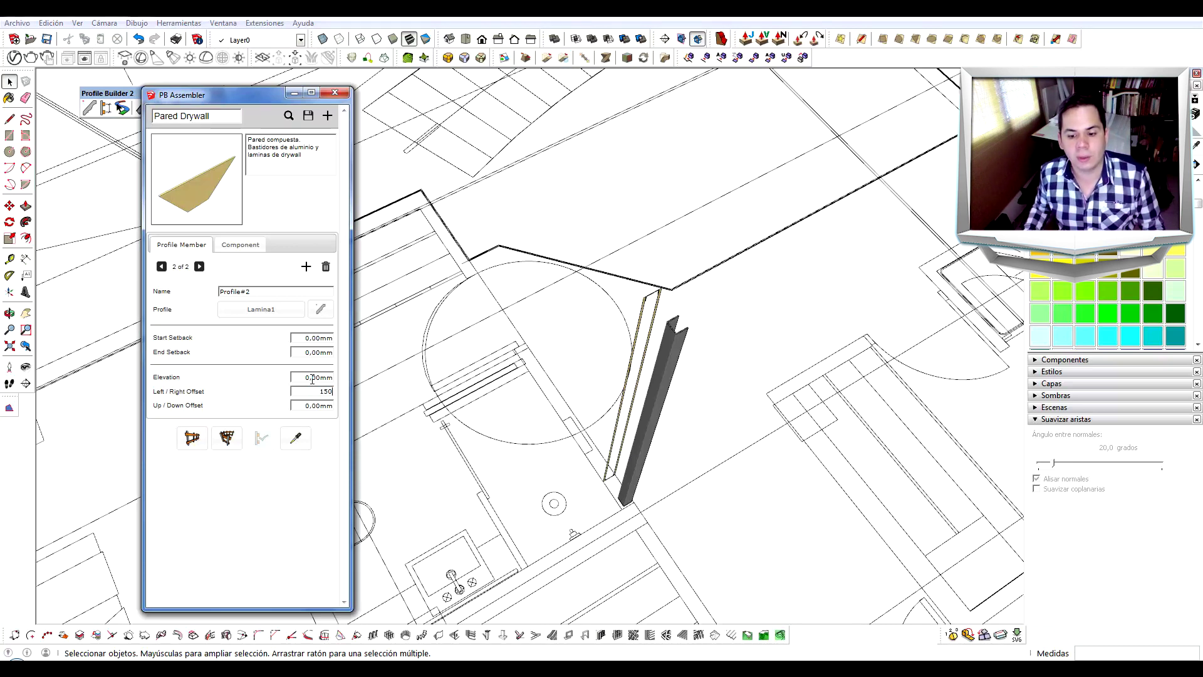
- Apply the 150 offset and build a two-sheet wall along the plan line
middle_drag(533, 388, 565, 384)
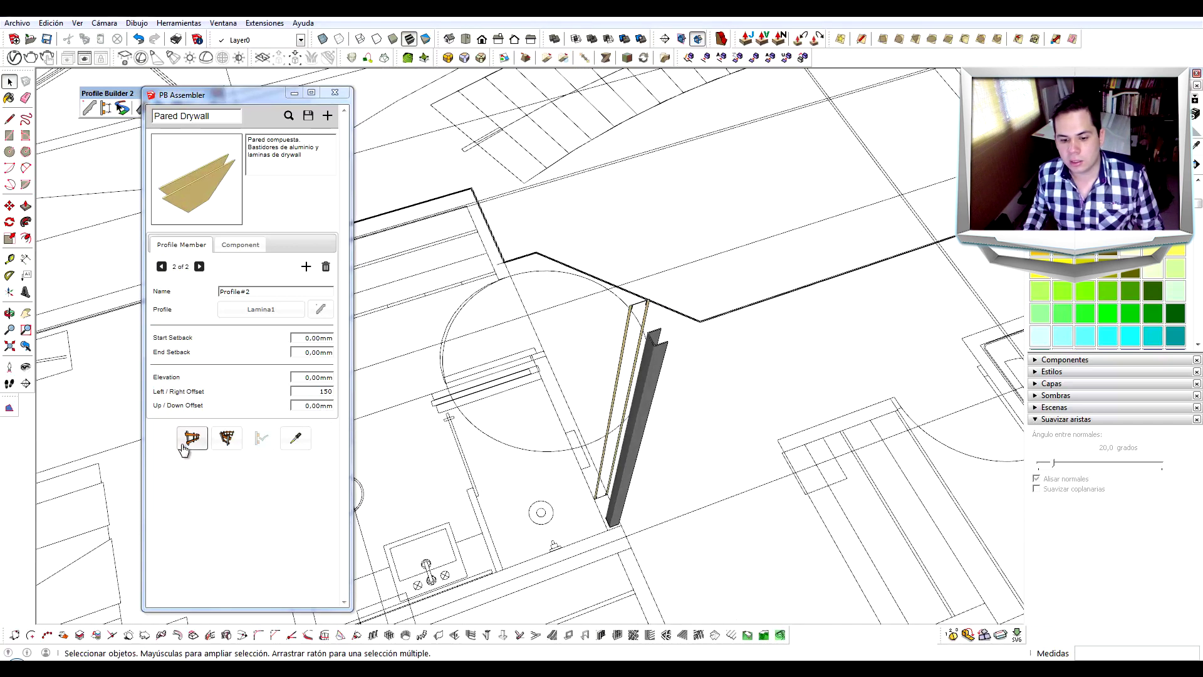
click(226, 437)
click(696, 372)
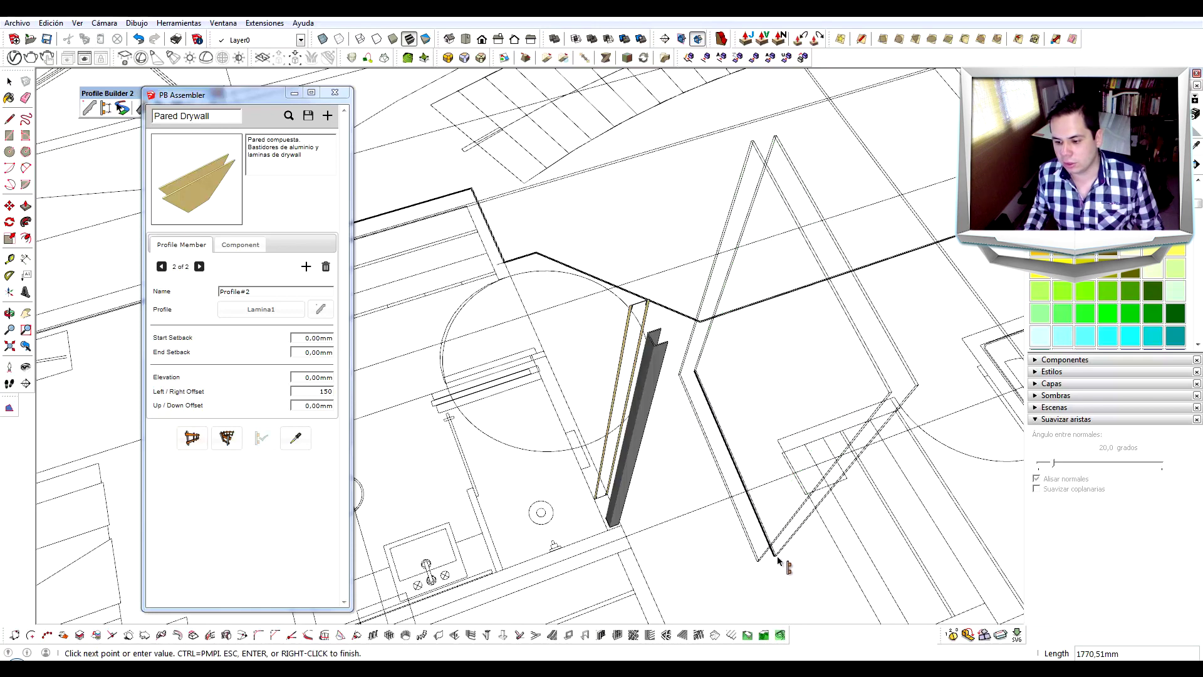
click(786, 544)
key(Return)
mouse_move(613, 180)
middle_down()
mouse_move(612, 223)
mouse_move(691, 346)
mouse_move(408, 434)
middle_up()
scroll(510, 440, up, 5)
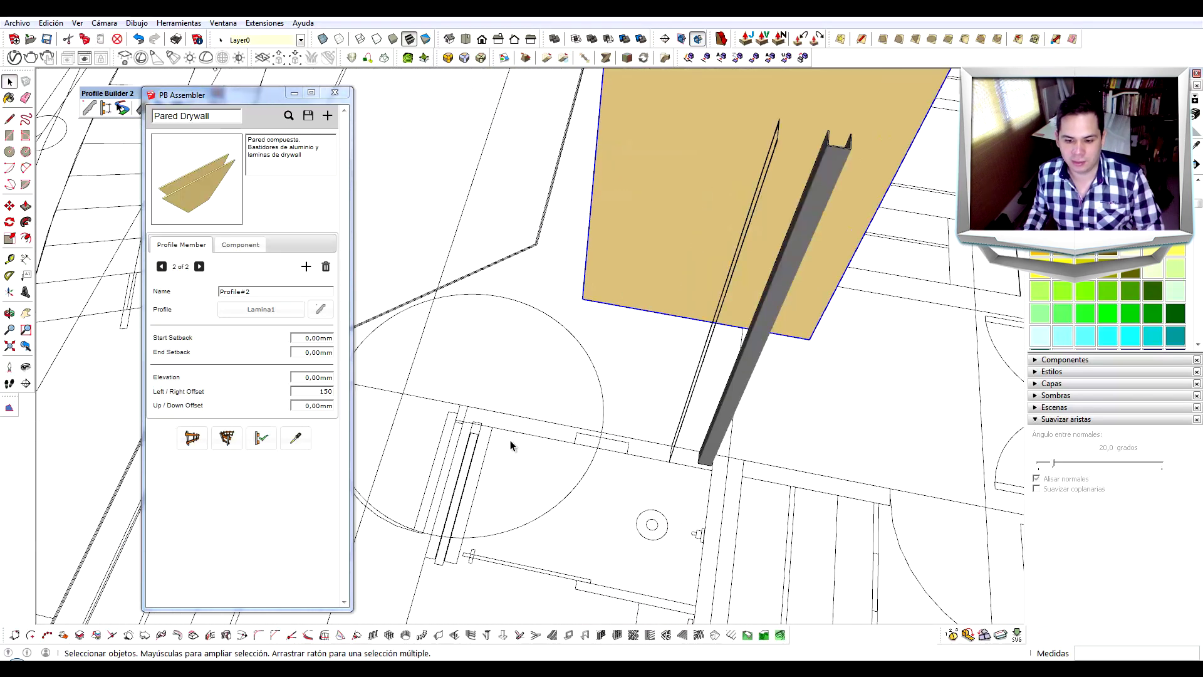
- Build another Pared Drywall wall starting from the stud corner
click(192, 437)
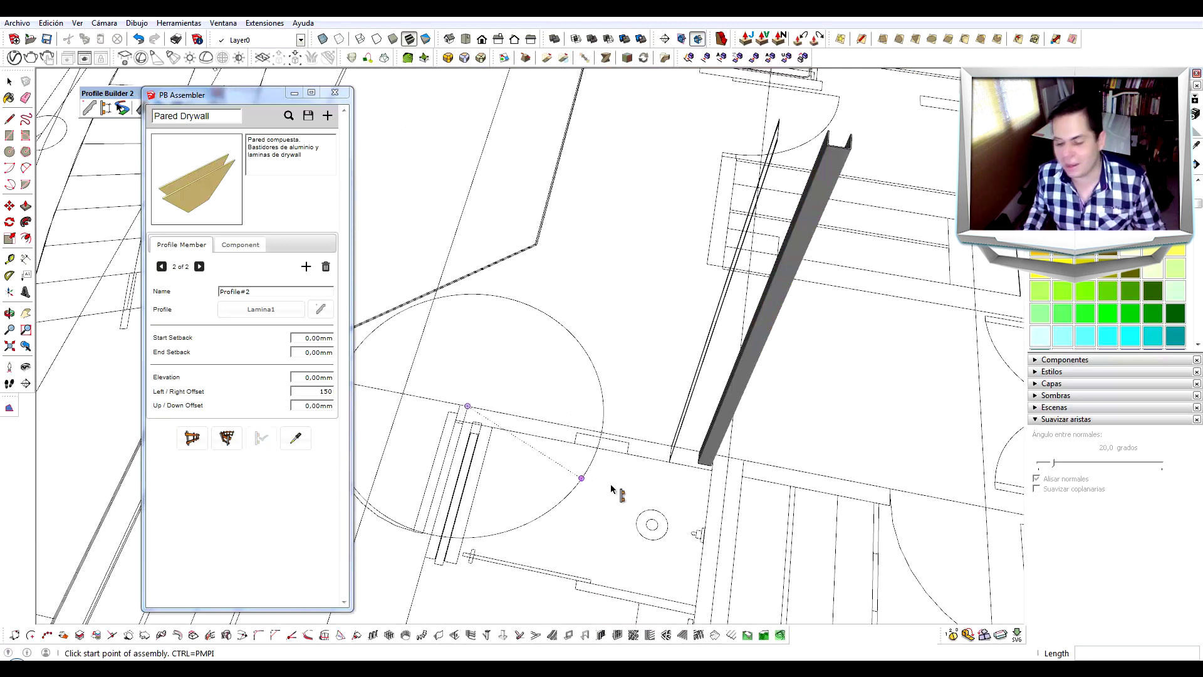
click(686, 465)
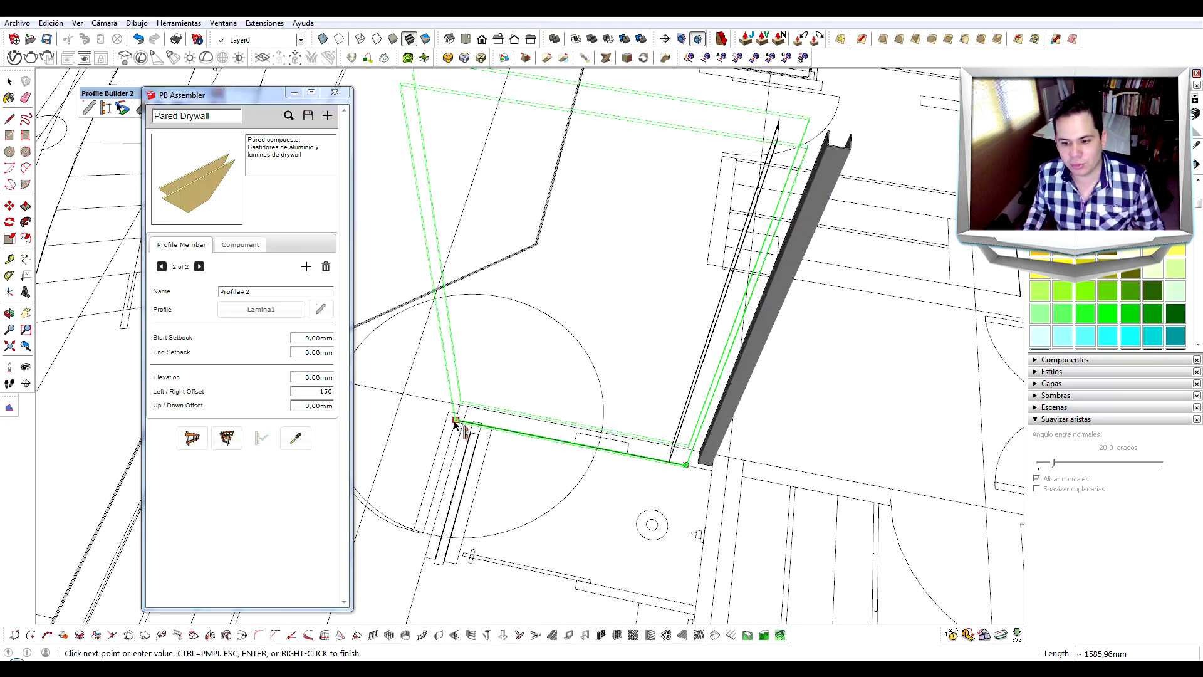
double_click(476, 425)
scroll(610, 378, down, 2)
scroll(711, 295, up, 2)
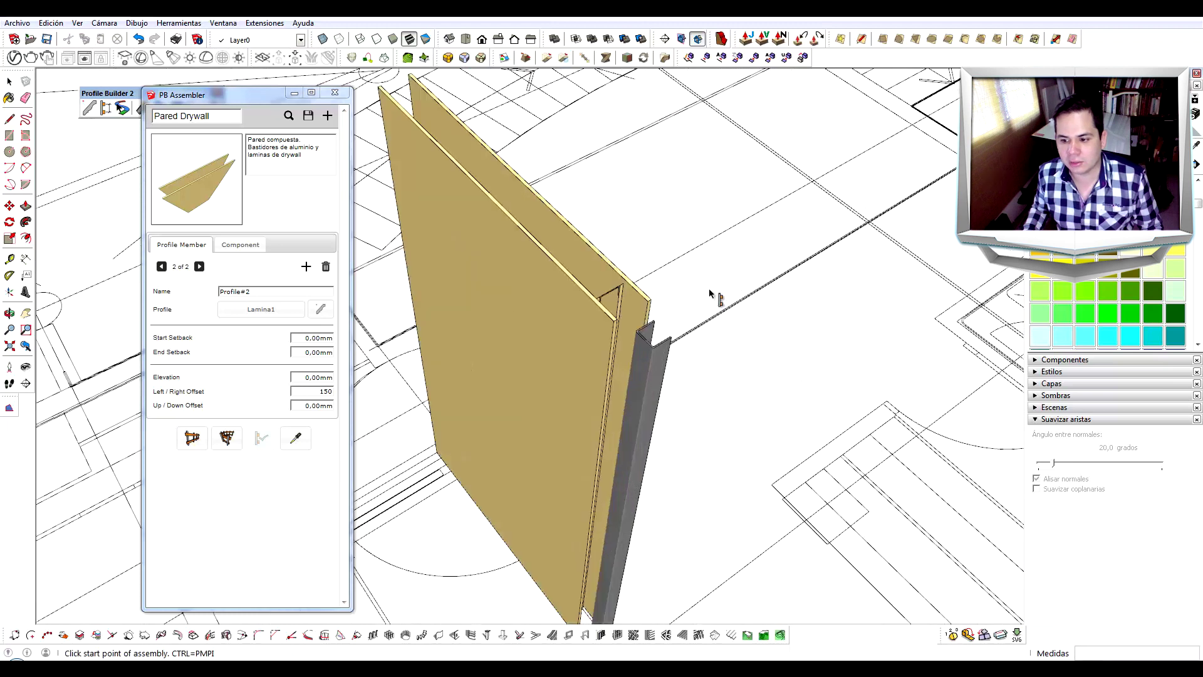
scroll(564, 295, up, 2)
scroll(437, 314, up, 2)
scroll(482, 299, up, 2)
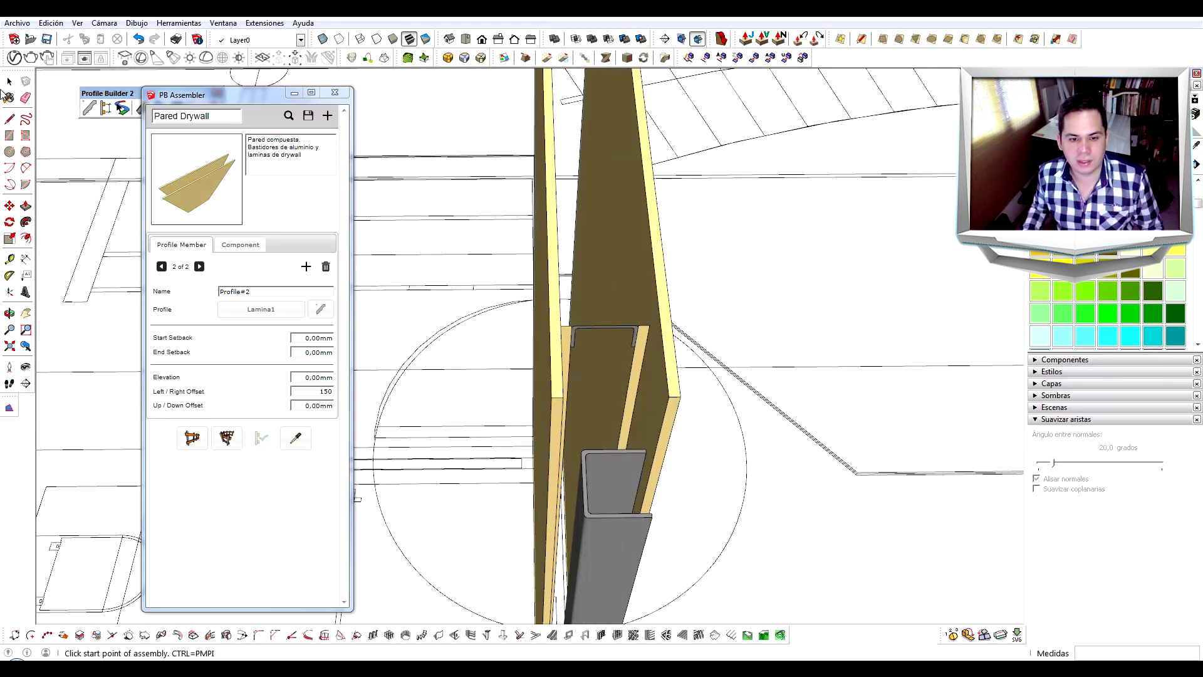
click(9, 81)
middle_drag(439, 376, 564, 501)
scroll(591, 598, up, 3)
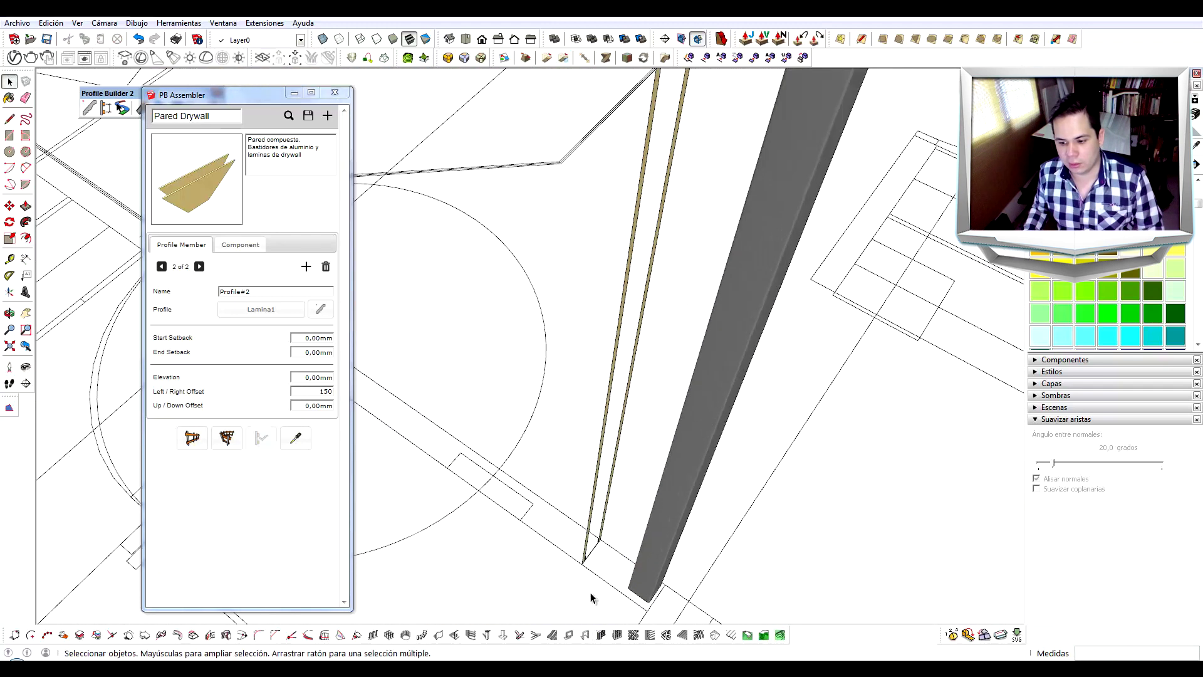
scroll(592, 597, up, 2)
- Redraw the two-sheet drywall wall from the line end and orbit to inspect it
click(192, 438)
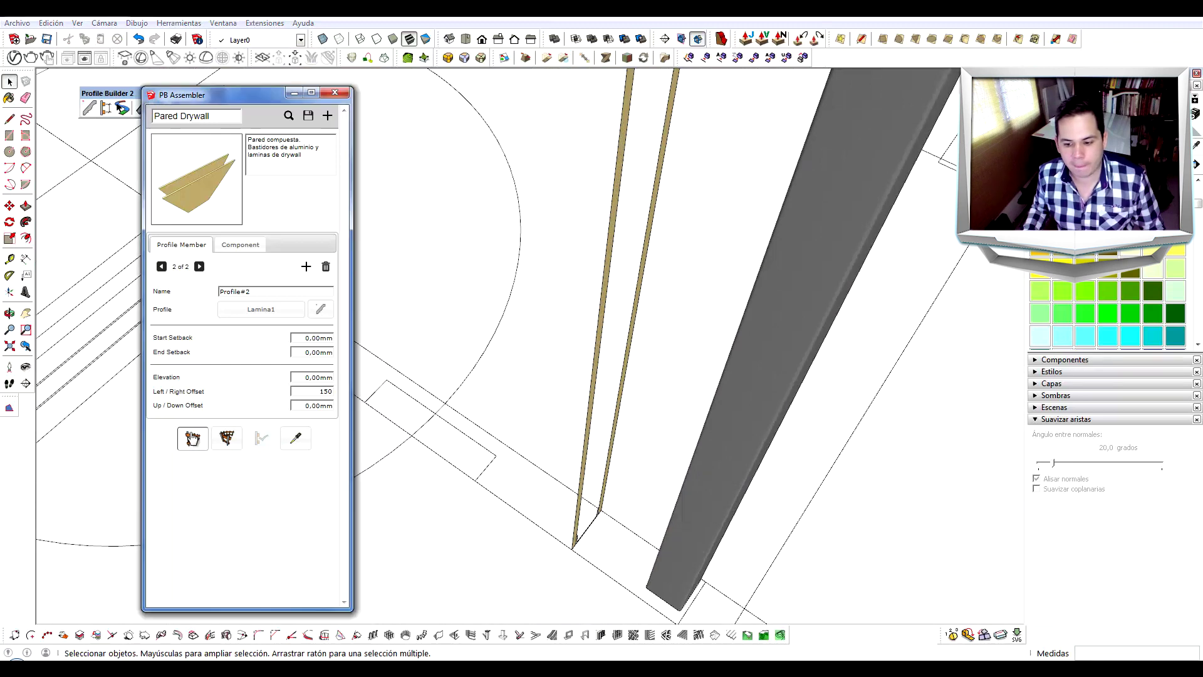
click(394, 422)
scroll(396, 425, down, 3)
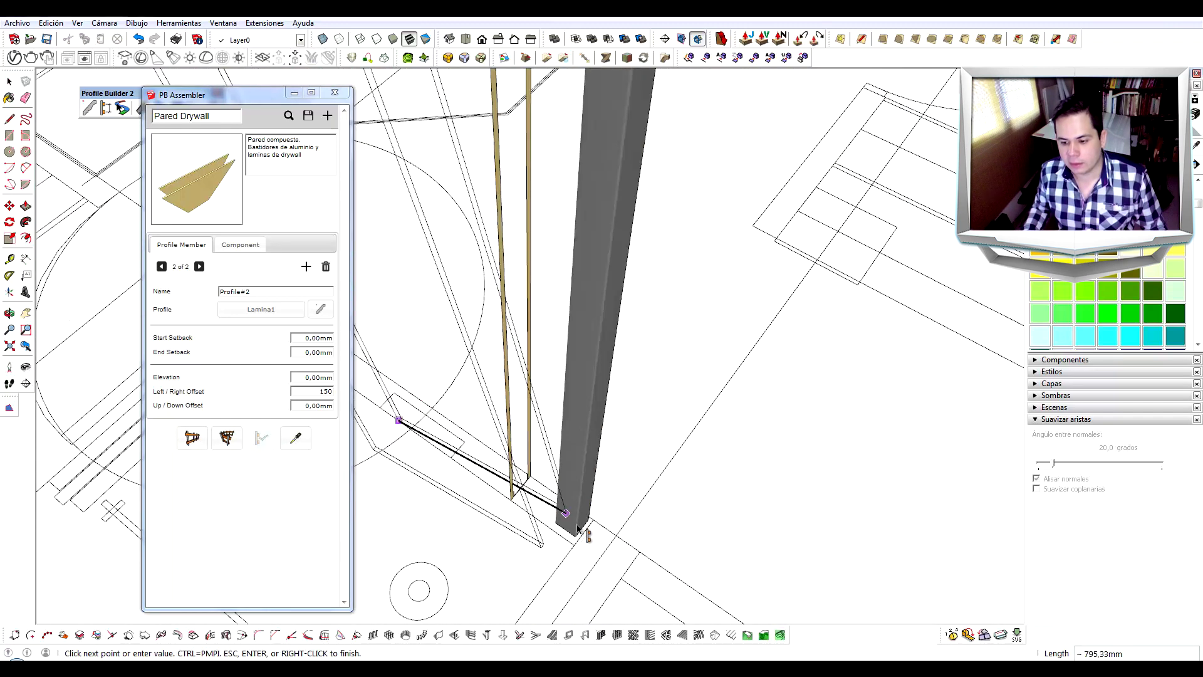
click(597, 564)
key(Return)
mouse_move(596, 557)
middle_down()
mouse_move(496, 556)
mouse_move(545, 240)
middle_up()
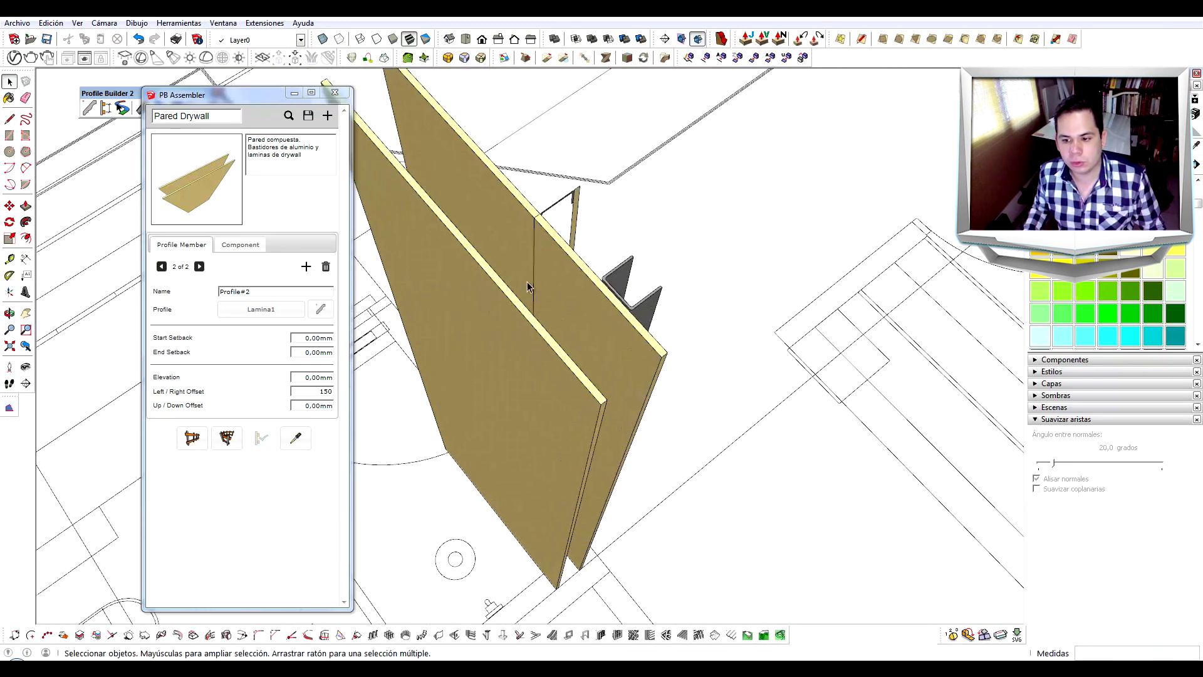
middle_drag(528, 287, 515, 198)
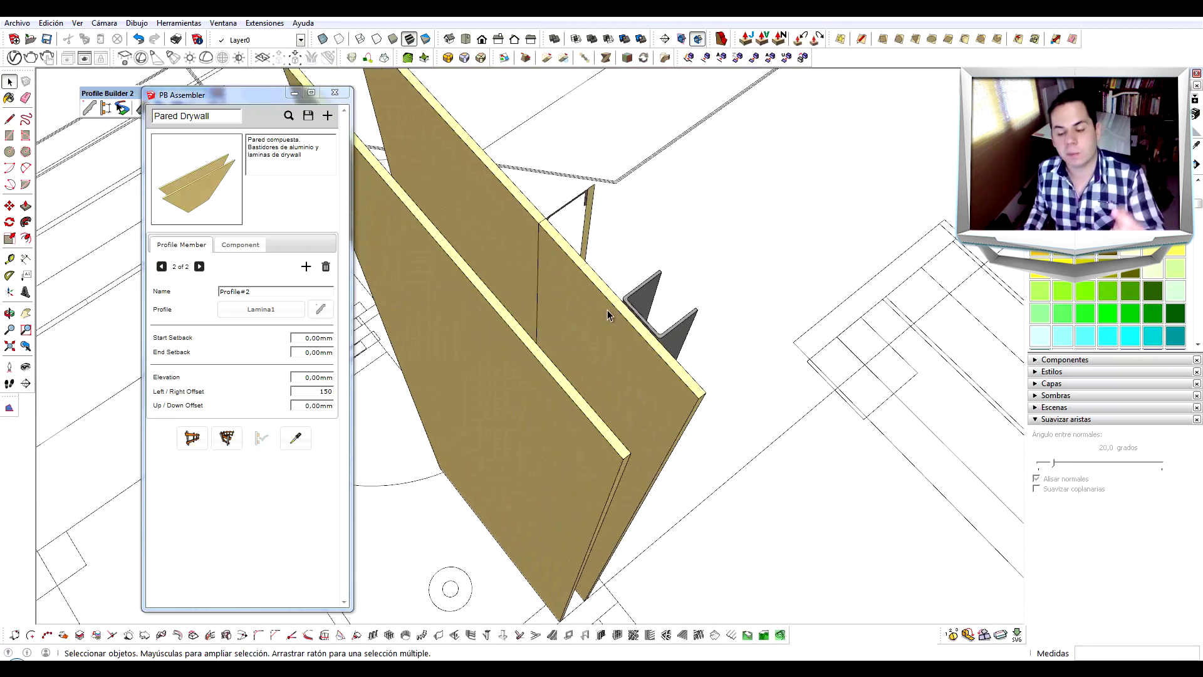
scroll(525, 233, up, 1)
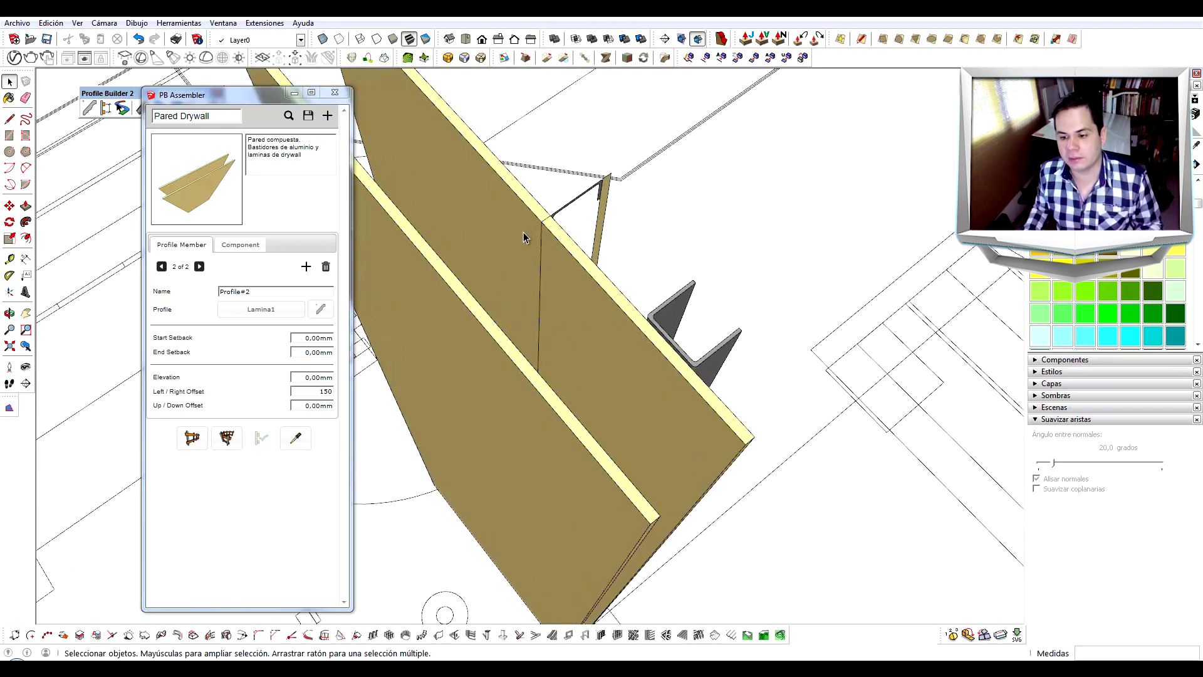
scroll(524, 236, up, 1)
- Move the drywall wall up against the steel stud
click(589, 250)
key(m)
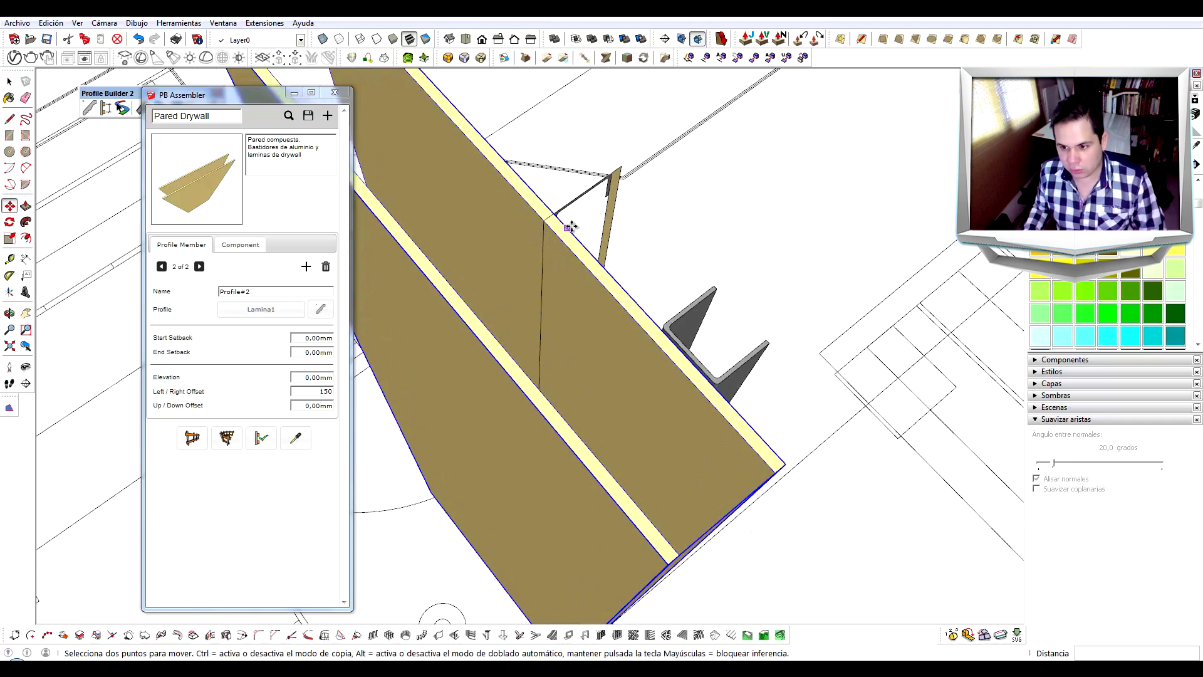
click(567, 229)
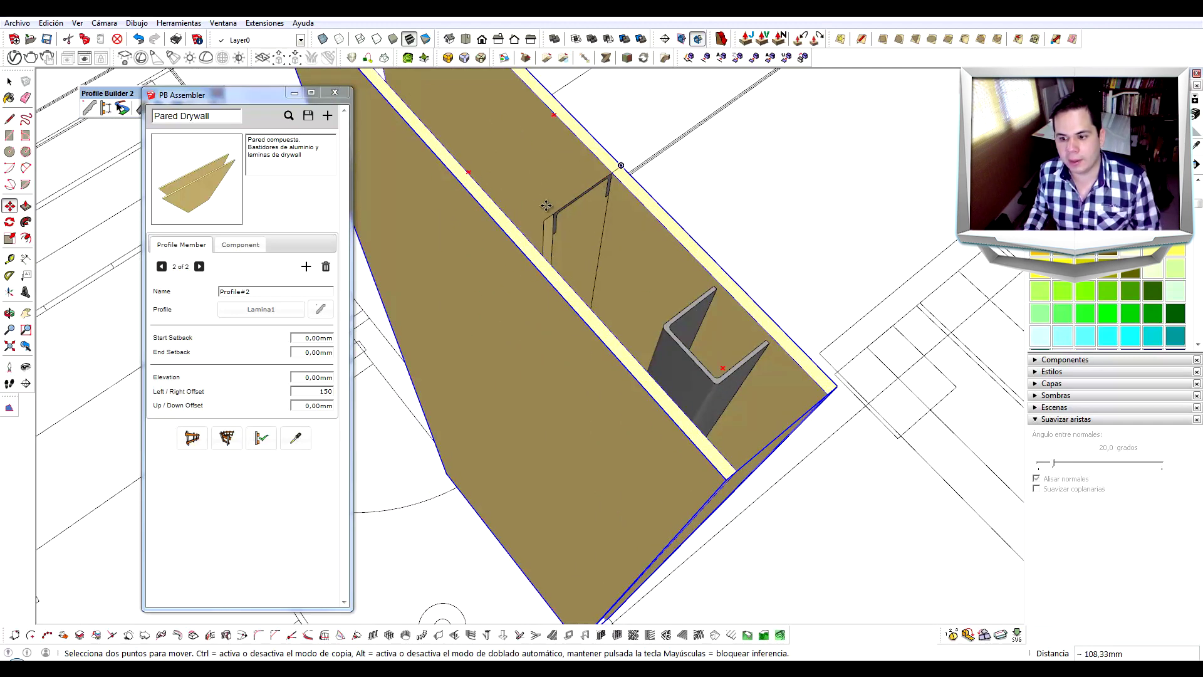
scroll(544, 213, up, 2)
click(648, 150)
- Measure the gap between the stud edge and the drywall sheet with lines
key(l)
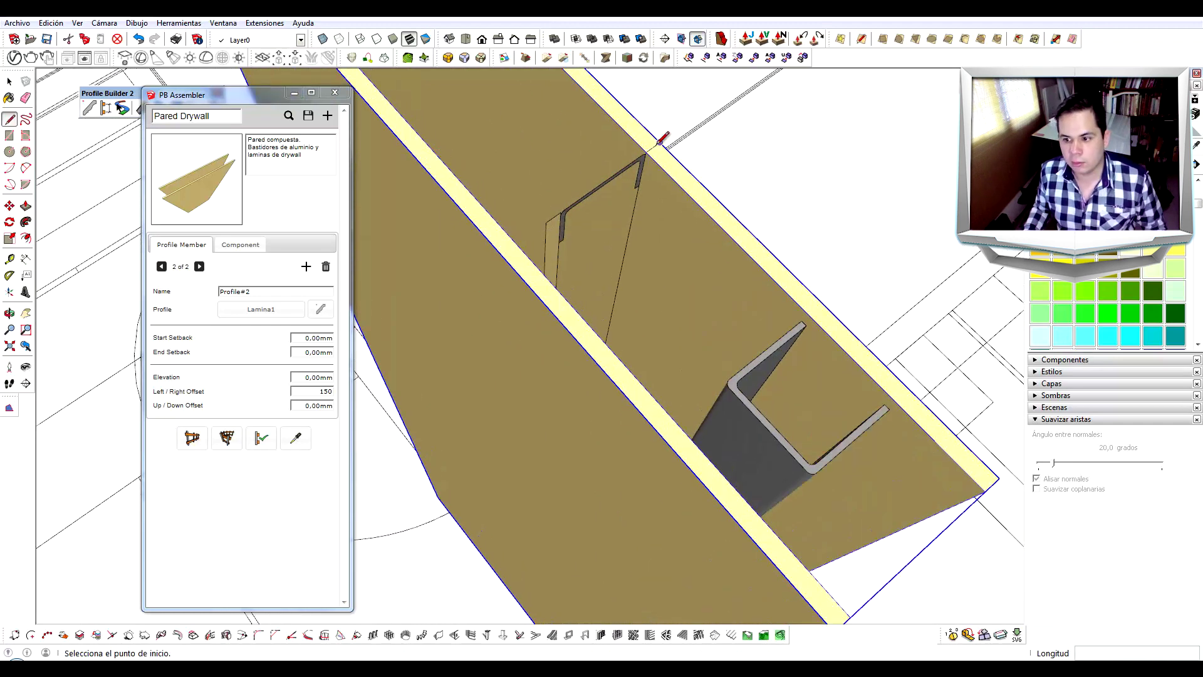
click(659, 142)
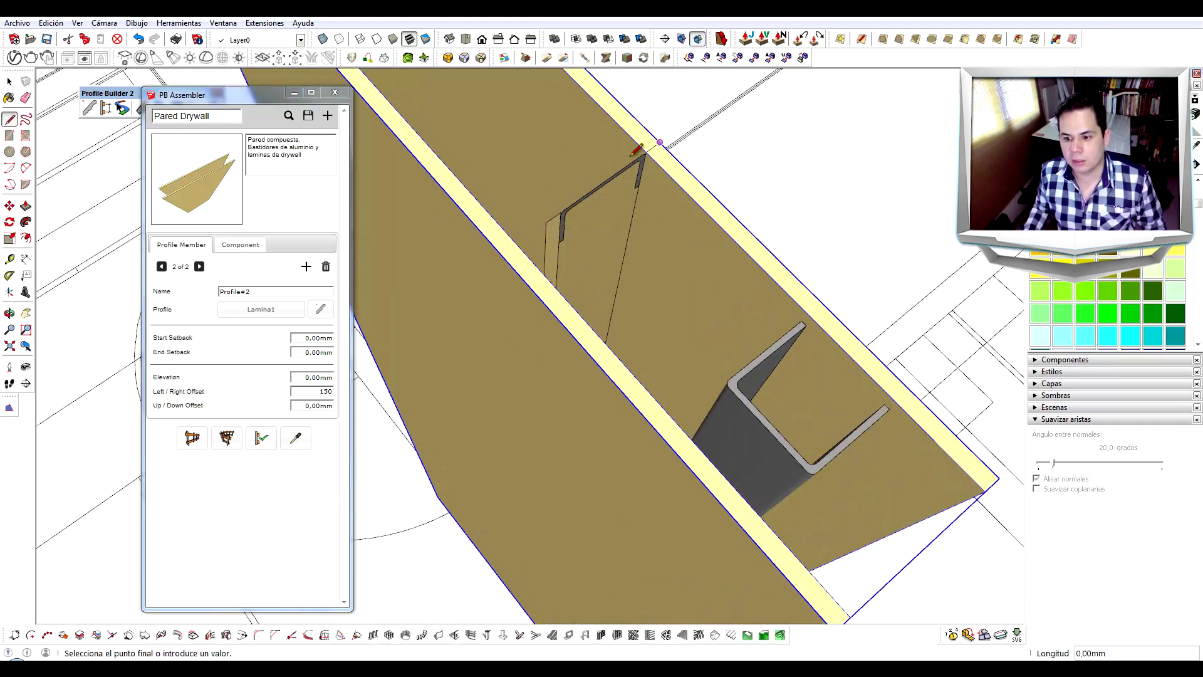
click(515, 243)
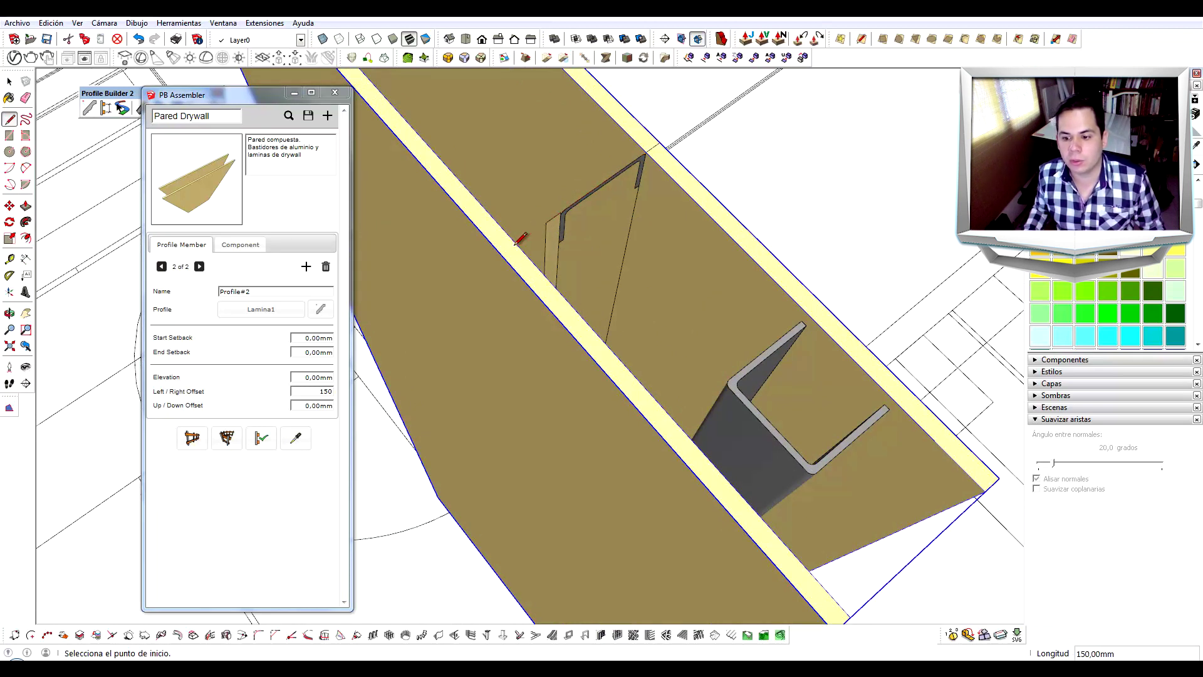
click(516, 243)
click(535, 229)
click(515, 243)
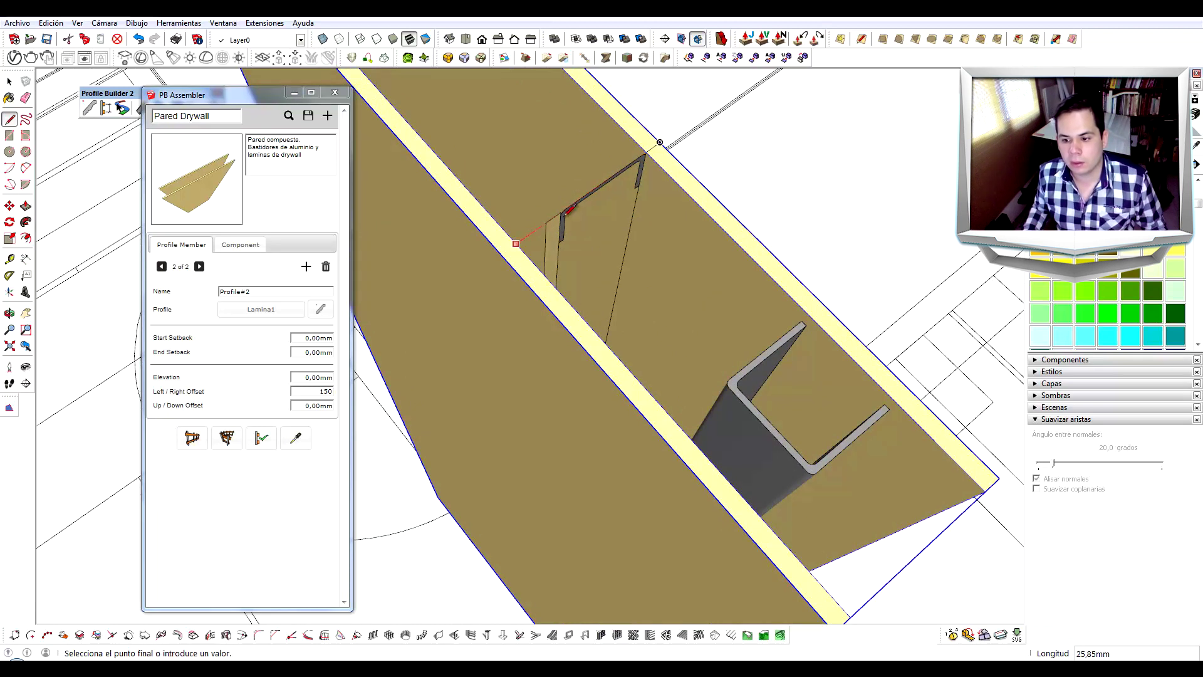
scroll(564, 212, up, 2)
click(559, 209)
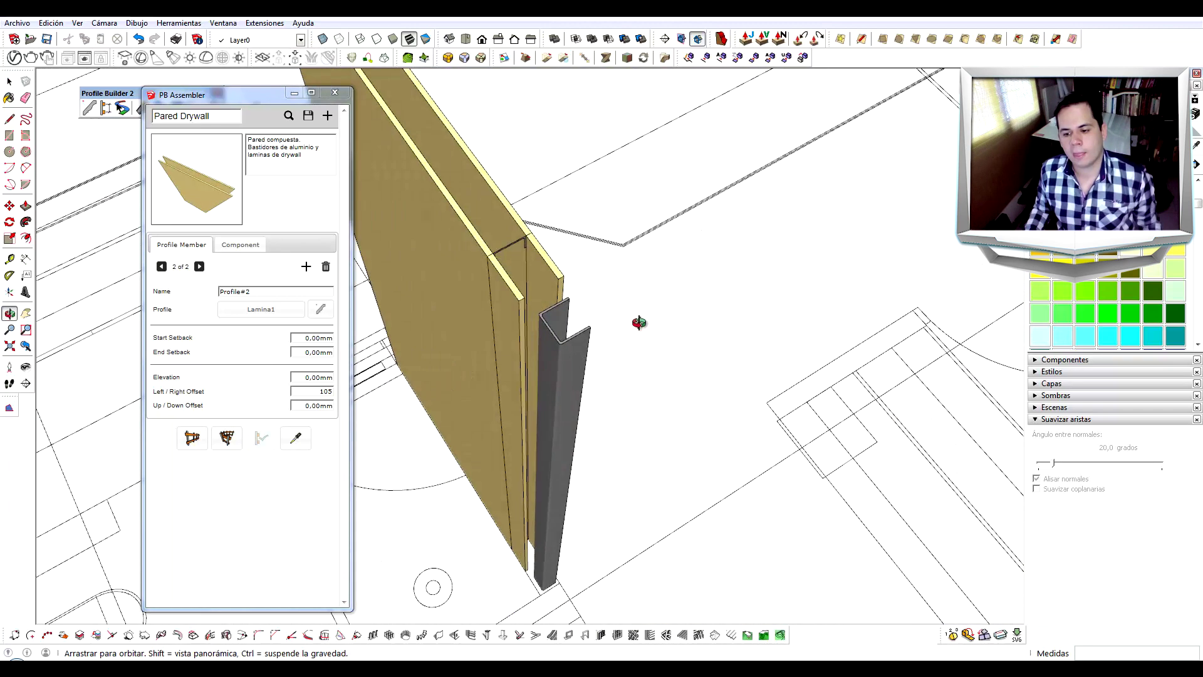
- Orbit so the panels and stud stand upright, then open the steel stud for editing
scroll(421, 322, down, 5)
text(105)
middle_drag(422, 322, 401, 250)
key(space)
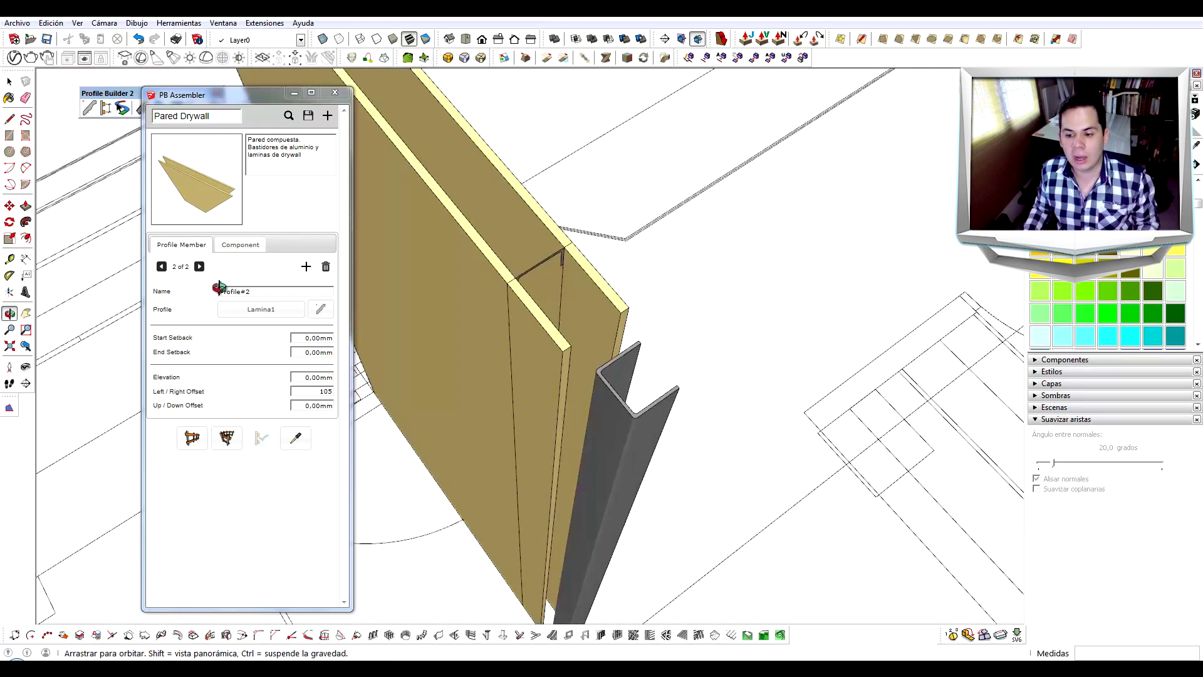
middle_drag(401, 250, 627, 305)
scroll(627, 305, up, 2)
scroll(627, 306, up, 1)
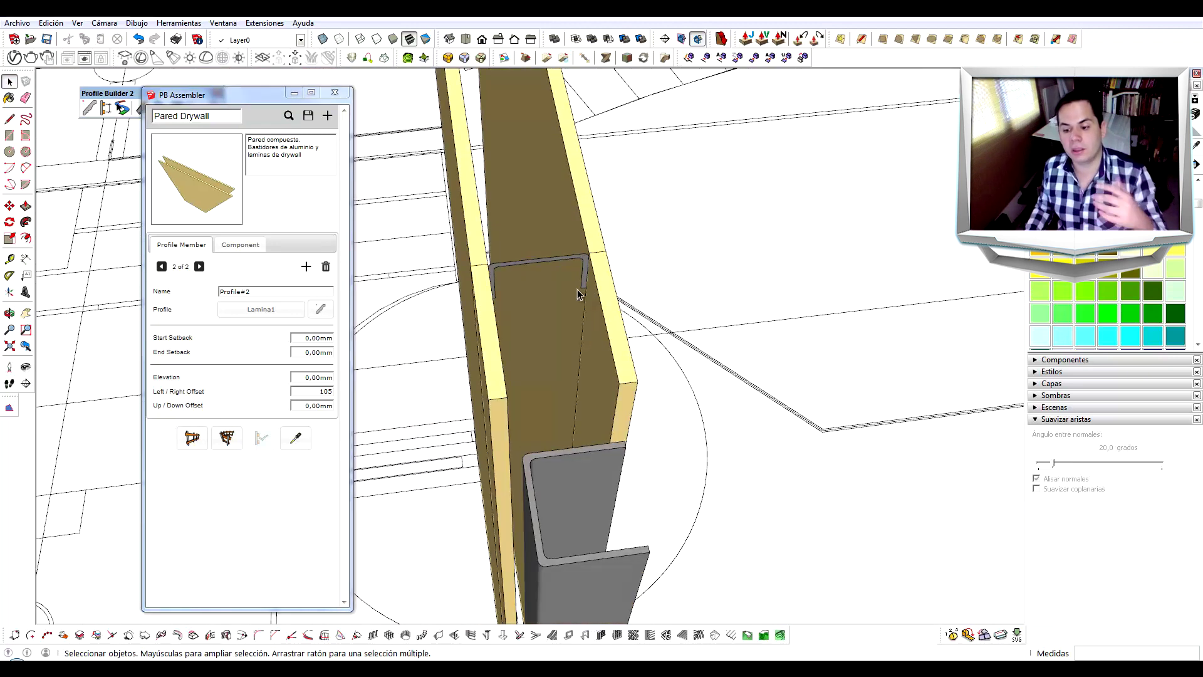
scroll(577, 295, up, 1)
scroll(582, 263, up, 1)
scroll(584, 266, up, 1)
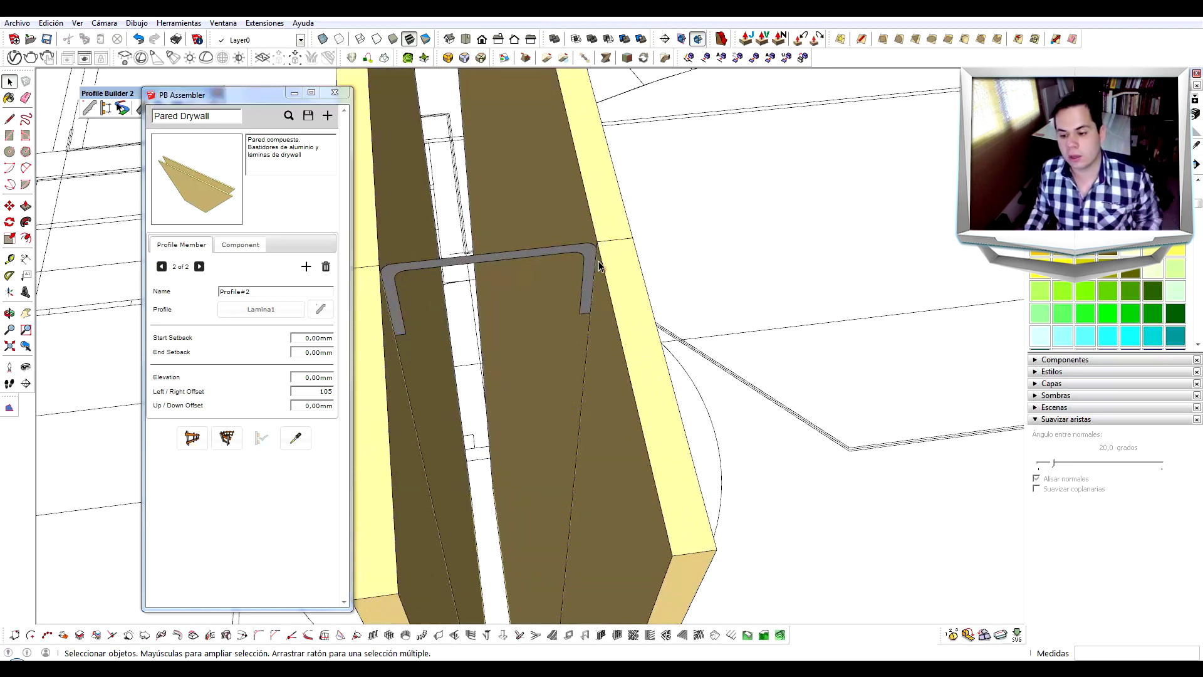
double_click(590, 255)
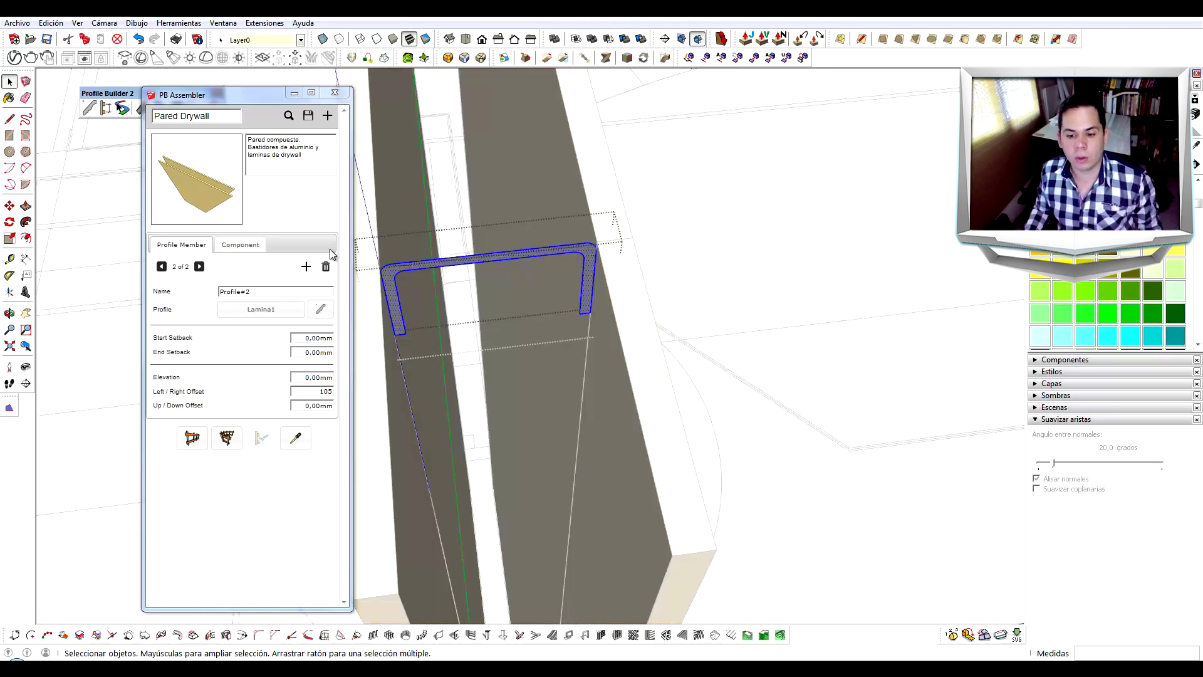
- Add a member and create a new 'Riel' profile with Perfiles Metalicos material
click(306, 267)
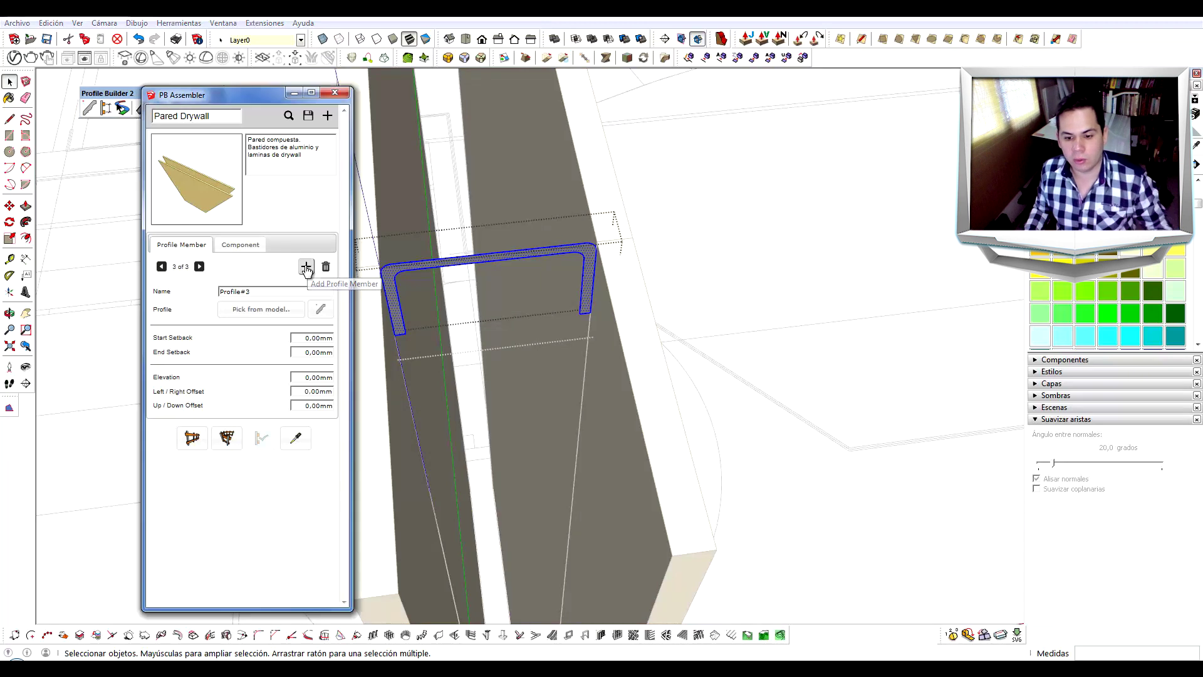
click(320, 308)
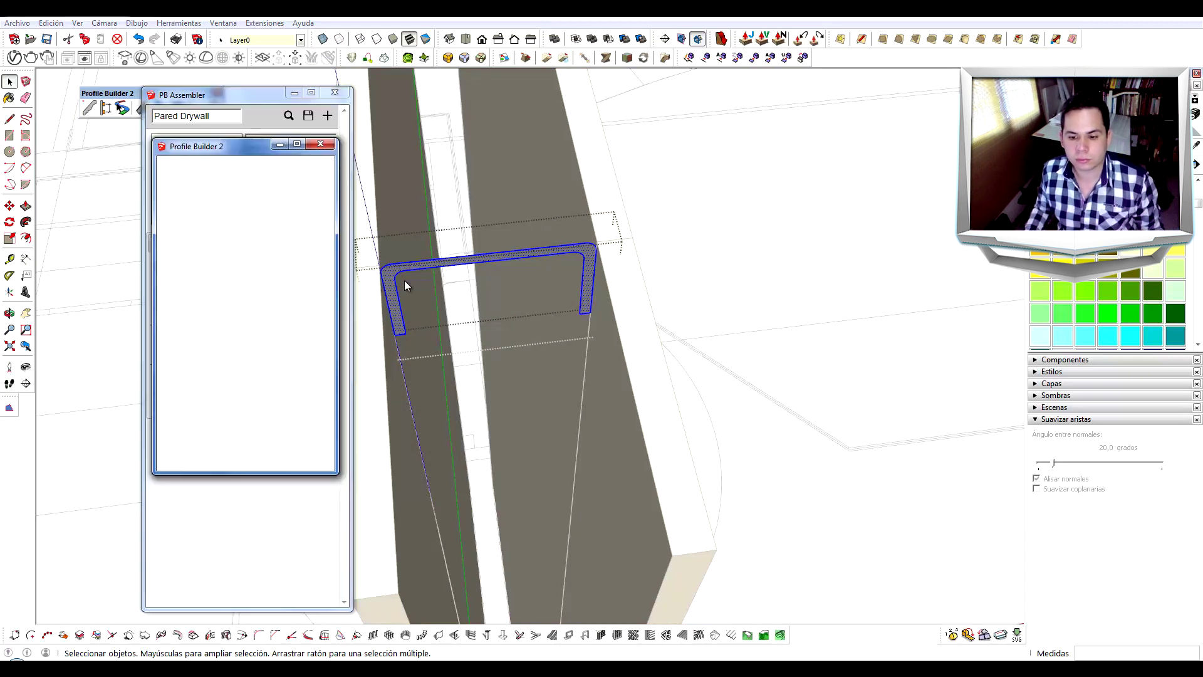
click(324, 168)
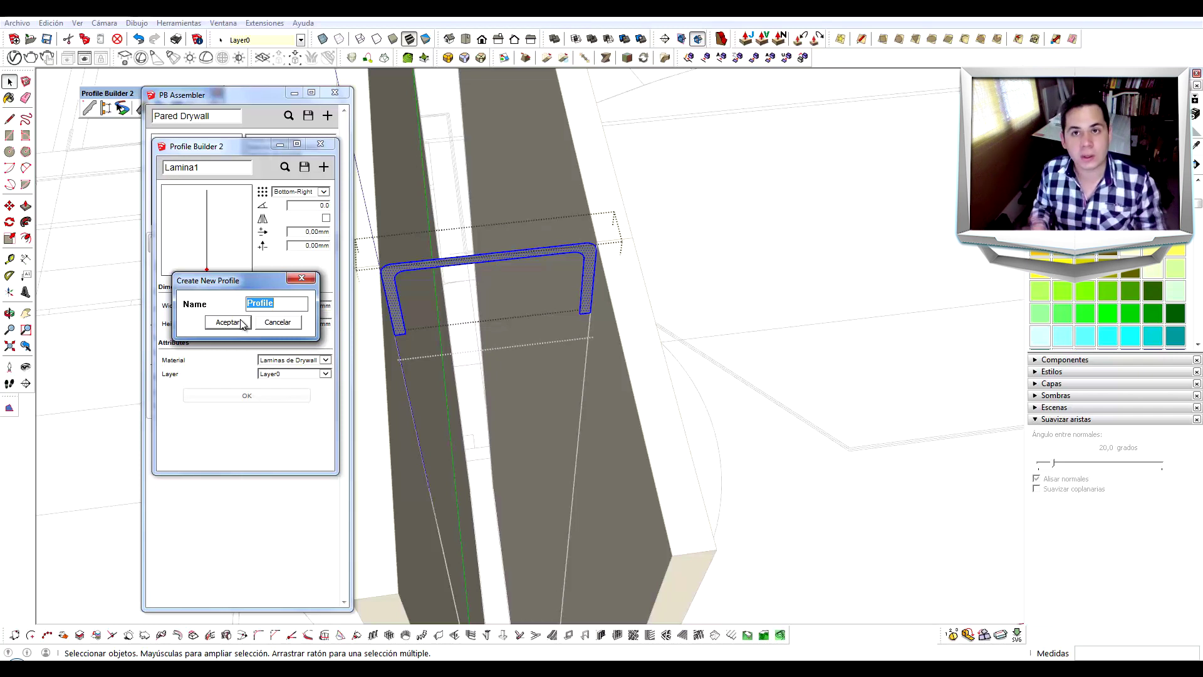
text(Riel)
key(Return)
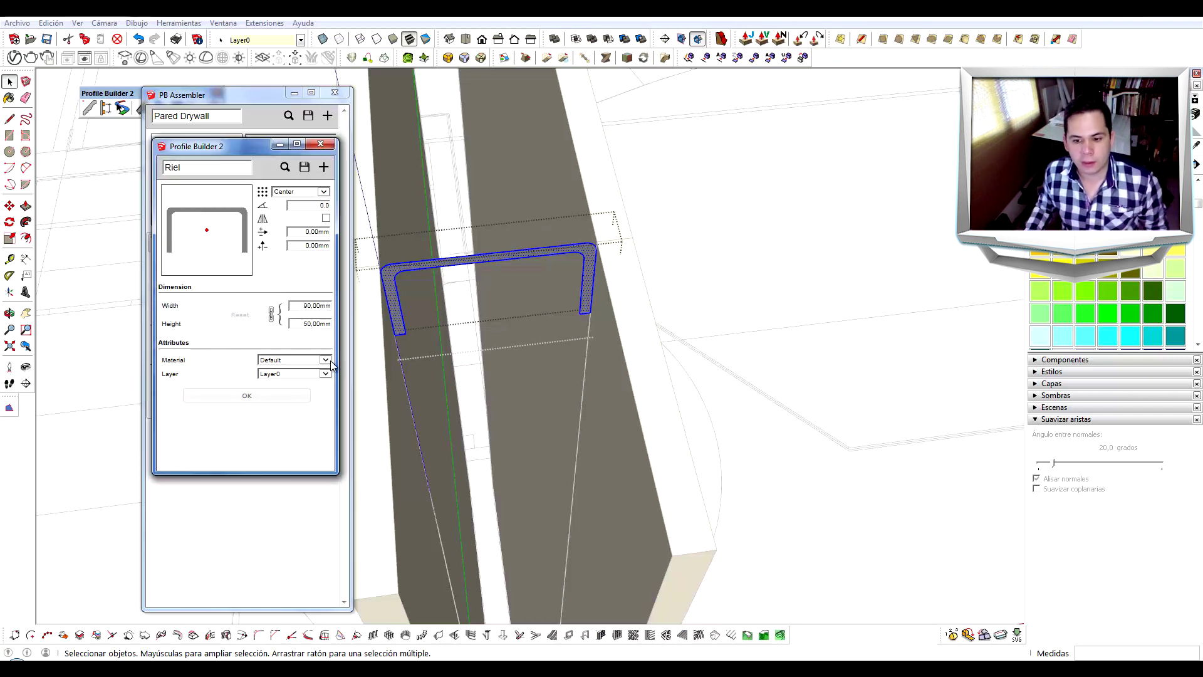
click(325, 360)
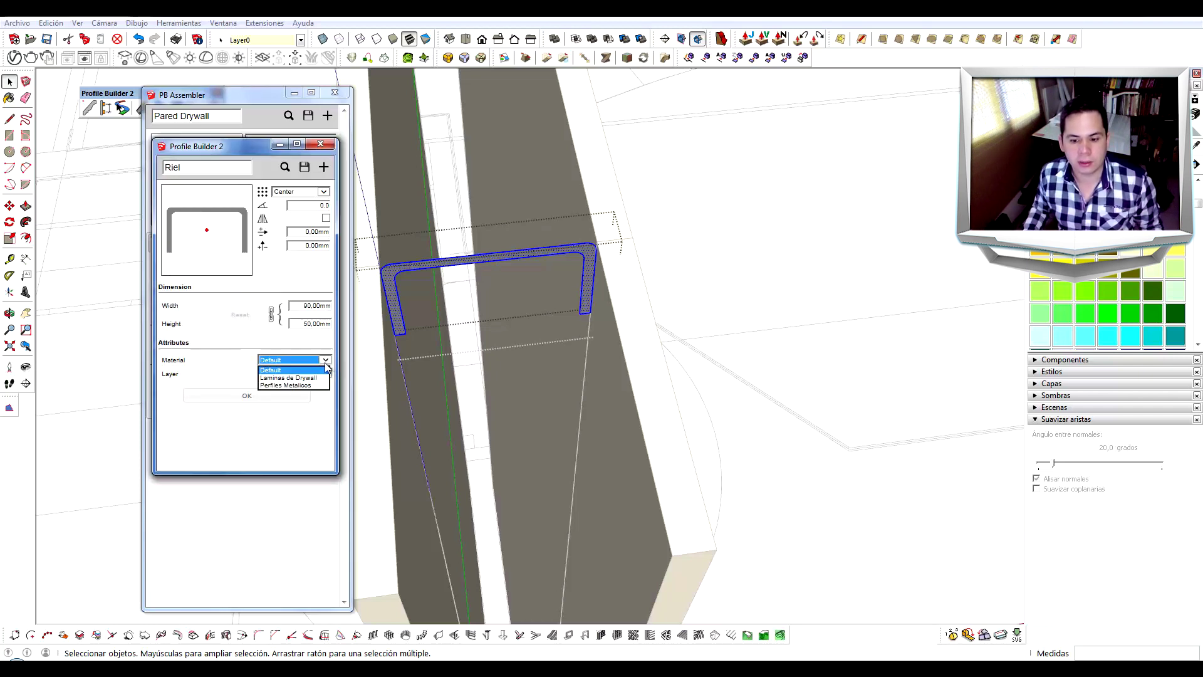
click(315, 392)
- Anchor the Riel profile Top-Left and set its elevation to 3000
click(297, 191)
click(294, 201)
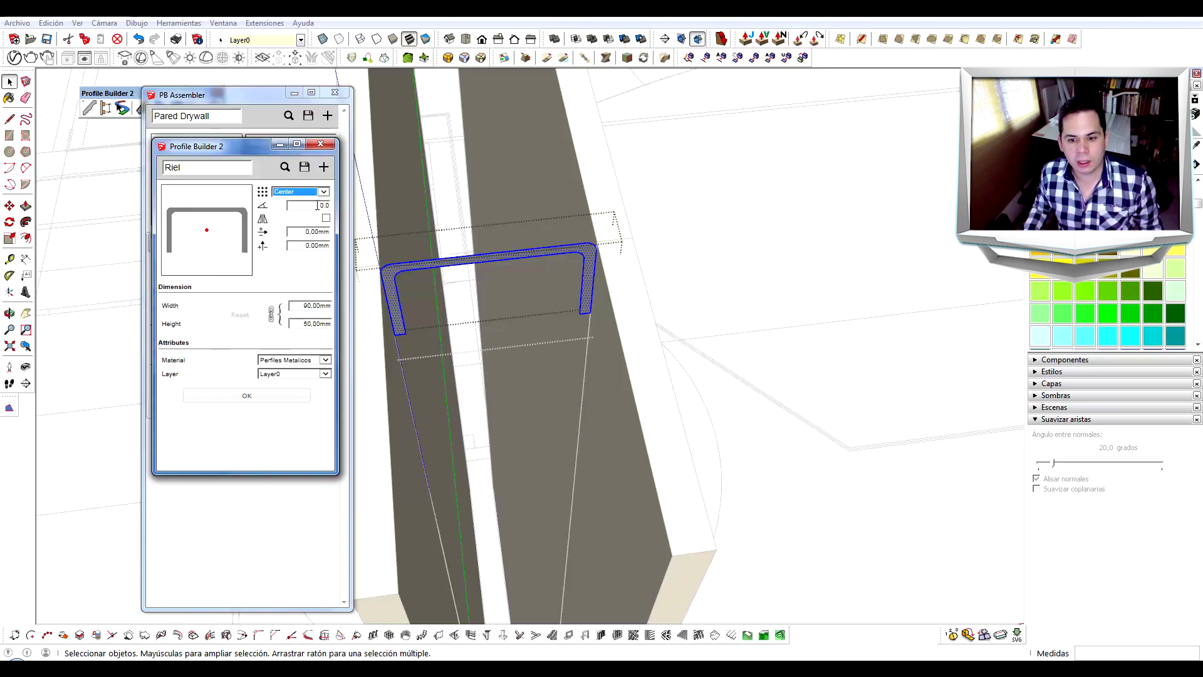
click(323, 191)
click(291, 199)
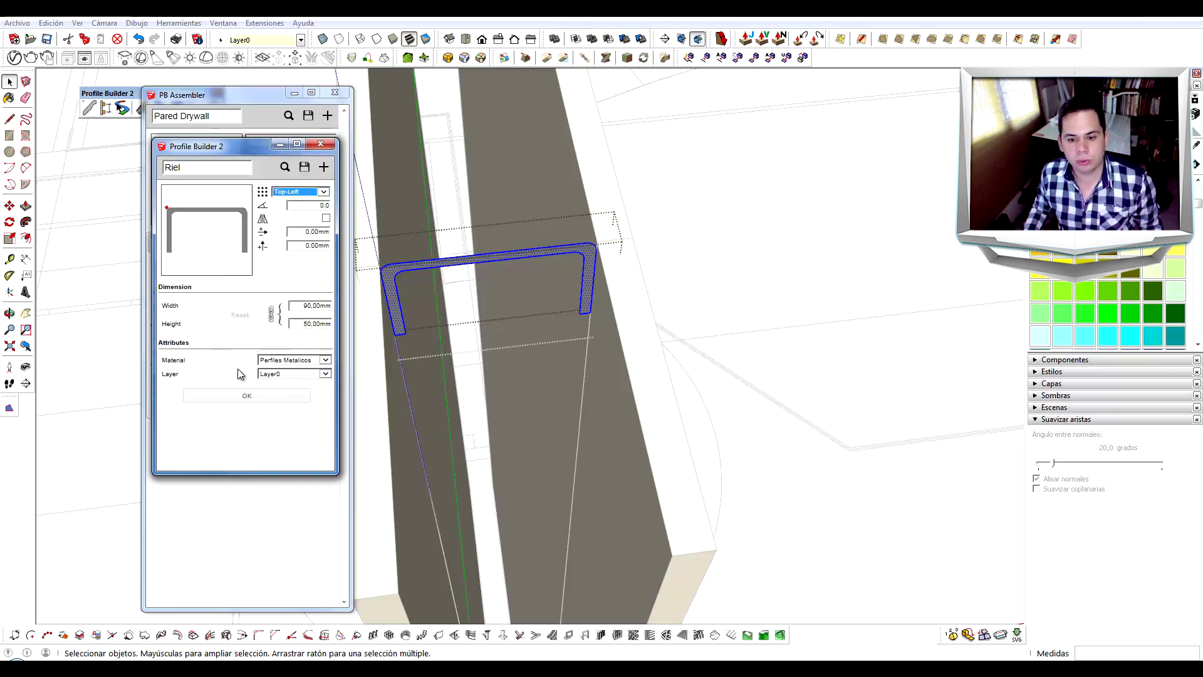
click(257, 394)
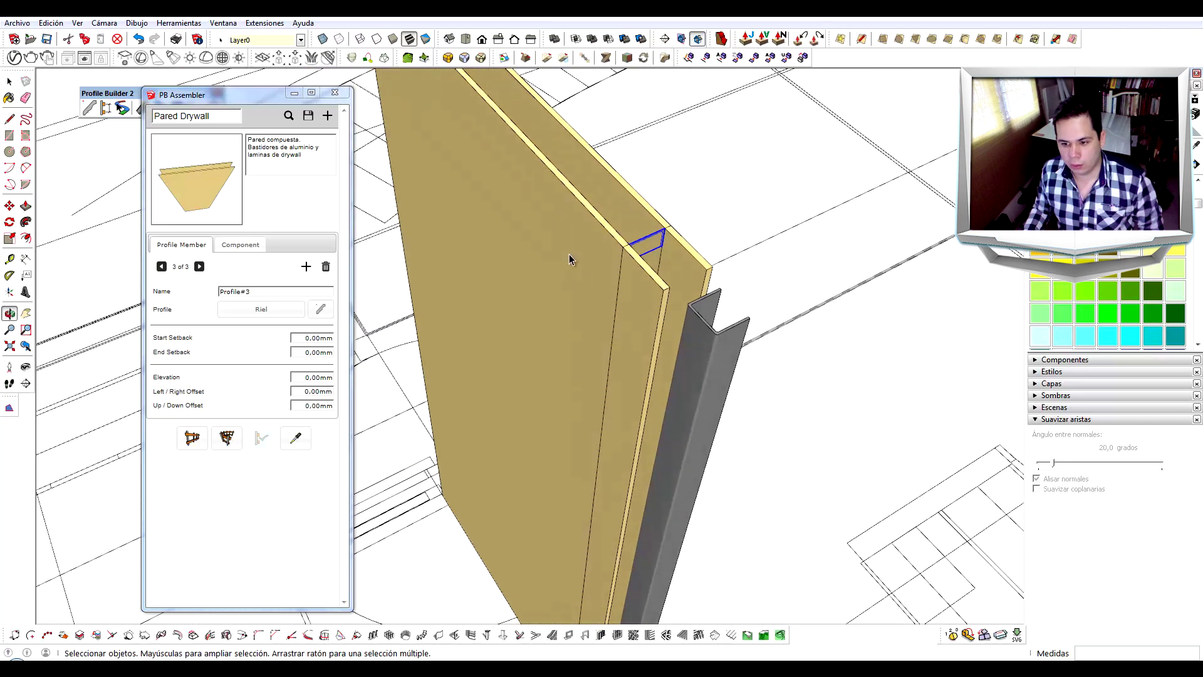
click(307, 377)
text(3000)
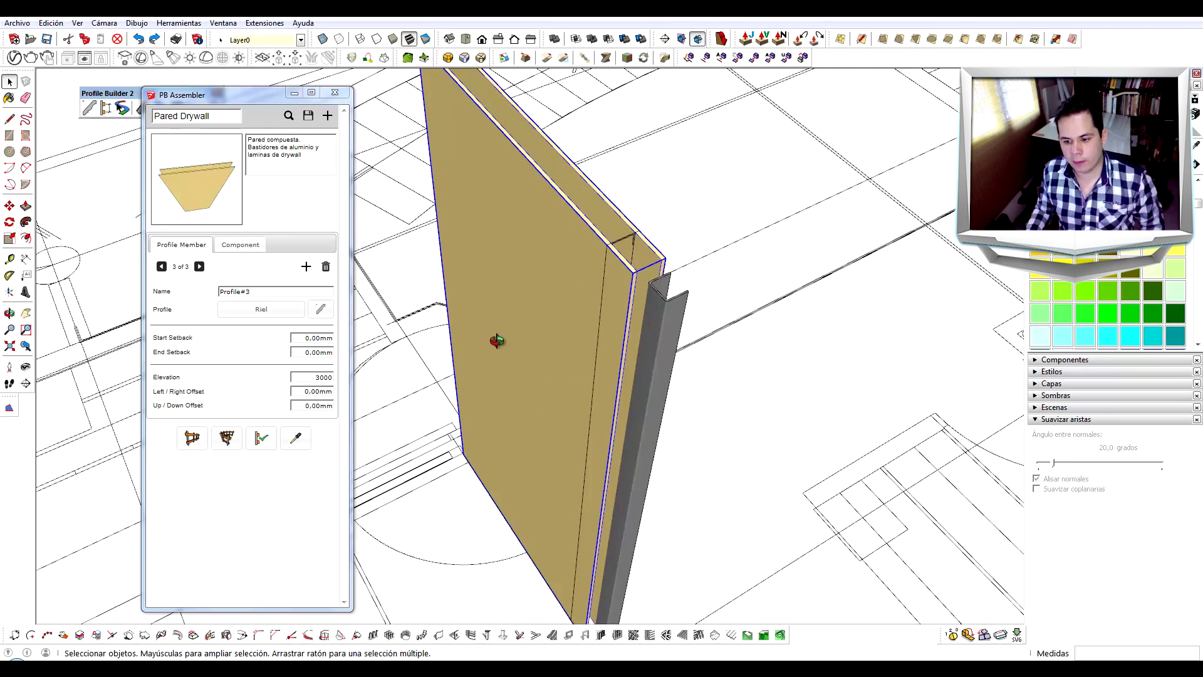
- Draw a wall across the plan with the updated Pared Drywall assembly
middle_drag(496, 341, 499, 376)
click(200, 439)
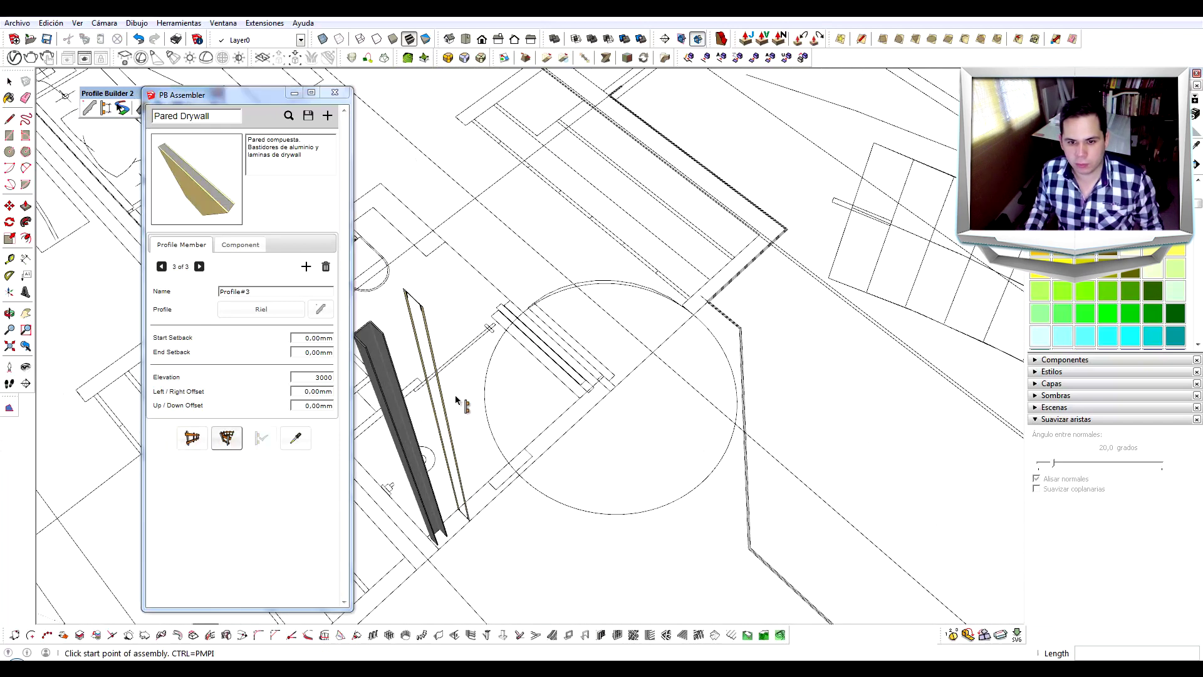
click(596, 404)
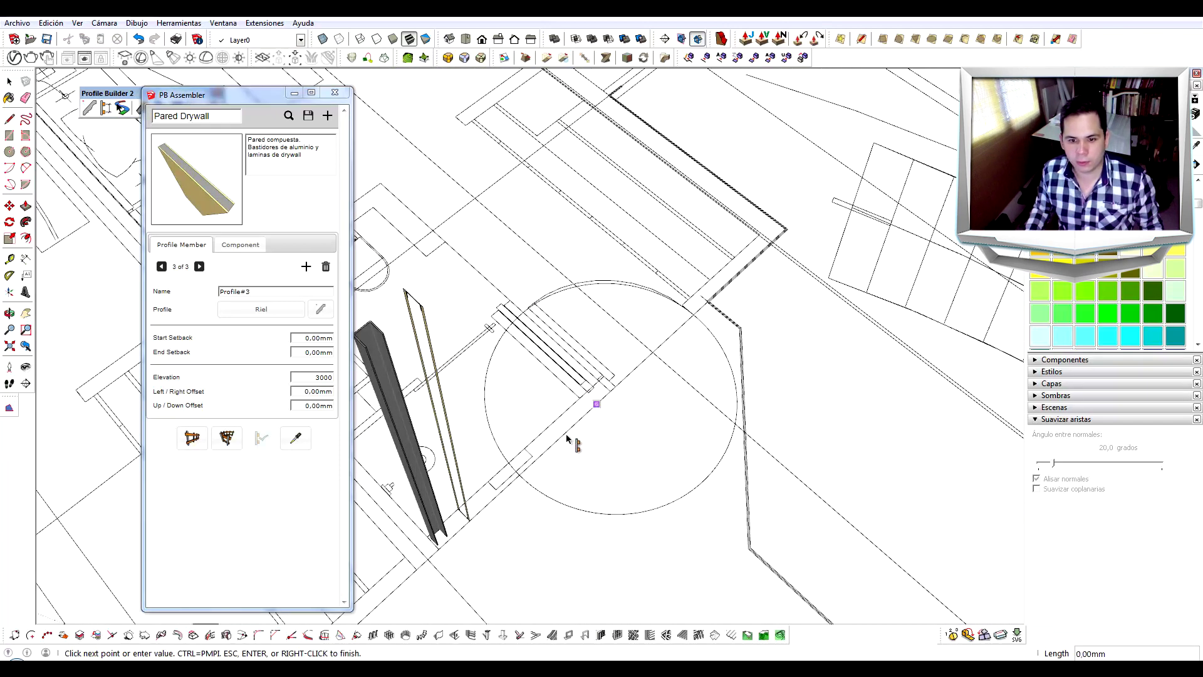
click(421, 572)
- Orbit around the drywall wall, select it, and zoom in to inspect it
mouse_move(416, 362)
middle_down()
mouse_move(573, 192)
mouse_move(565, 60)
mouse_move(612, 300)
middle_up()
scroll(596, 264, down, 2)
scroll(712, 353, up, 3)
mouse_move(712, 354)
middle_down()
mouse_move(523, 283)
mouse_move(566, 274)
middle_up()
click(562, 274)
scroll(376, 269, up, 2)
scroll(376, 269, down, 3)
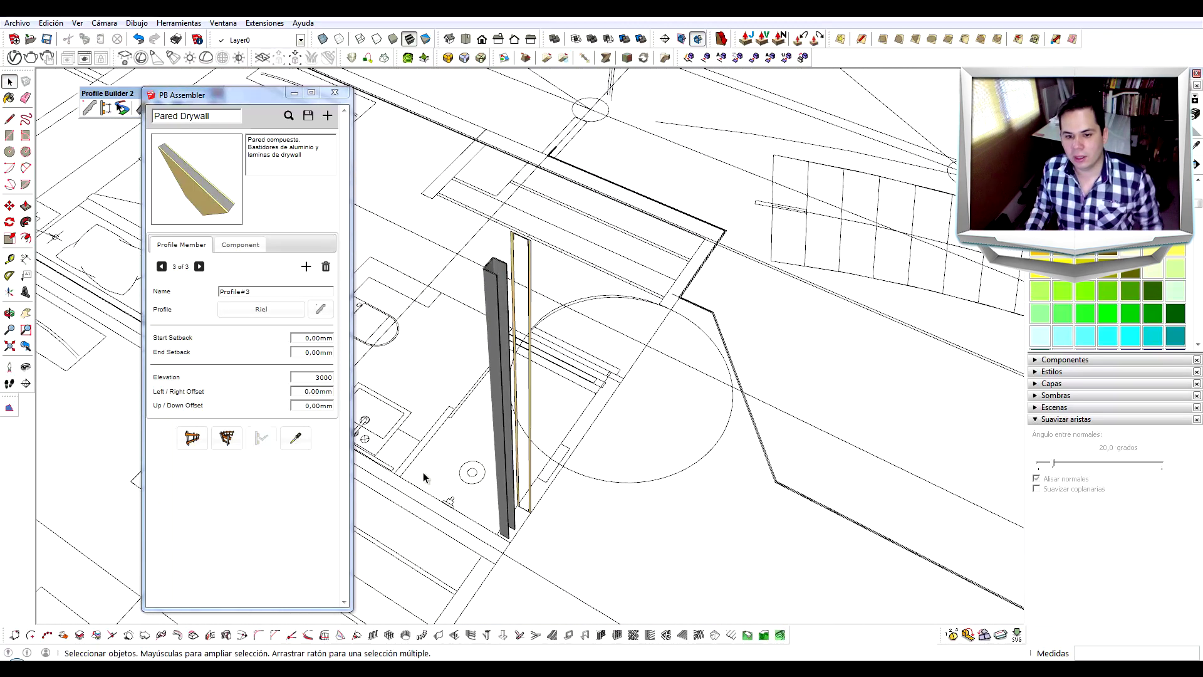
scroll(464, 563, up, 2)
scroll(543, 564, up, 2)
scroll(559, 477, up, 2)
scroll(559, 477, up, 1)
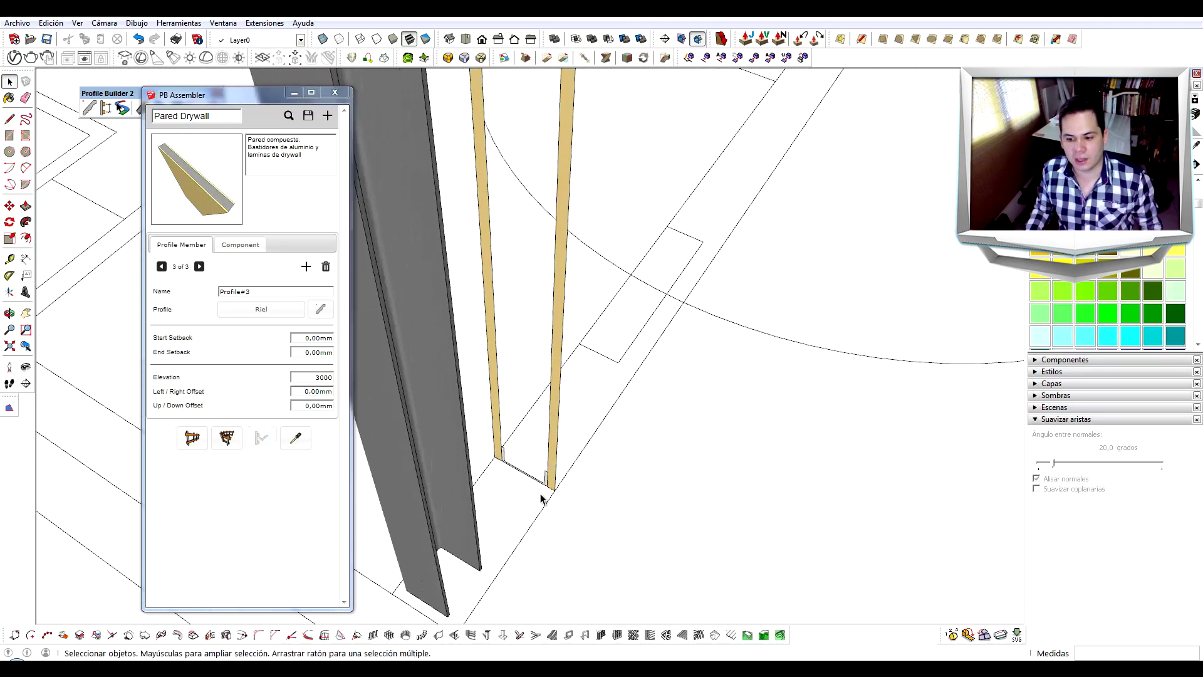
scroll(551, 486, up, 1)
scroll(553, 483, up, 2)
scroll(547, 491, up, 1)
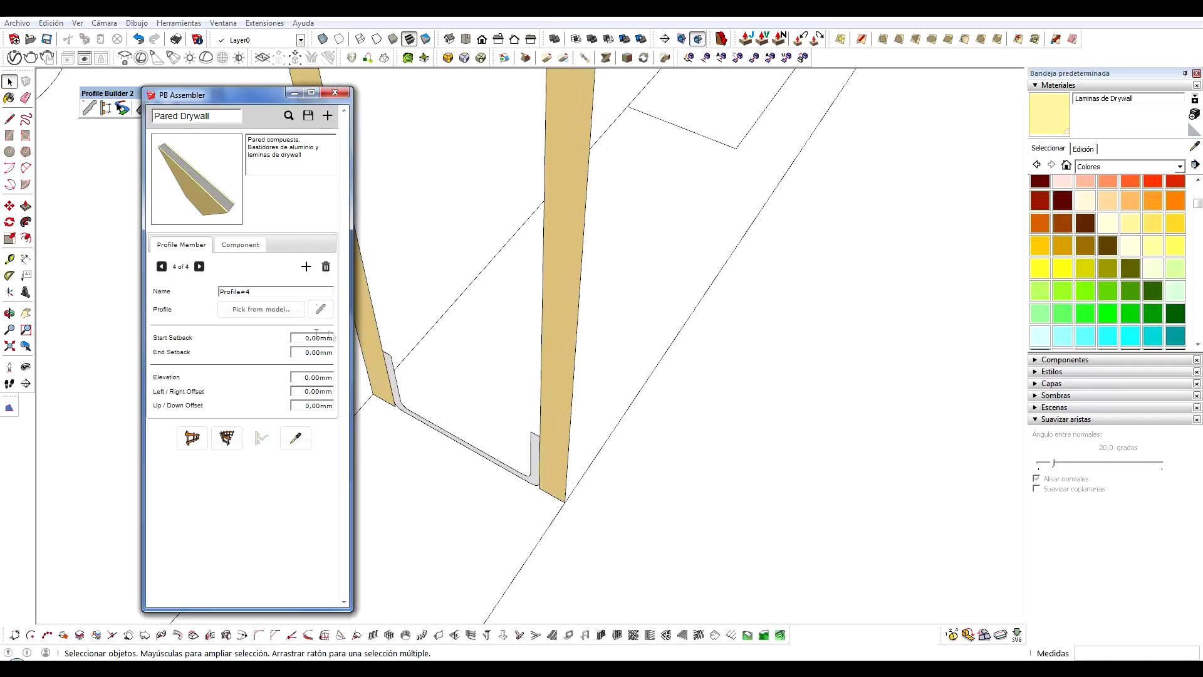
- Create the Riel2 profile anchored Bottom-Left with the metal profiles material
text(Riel2)
key(Return)
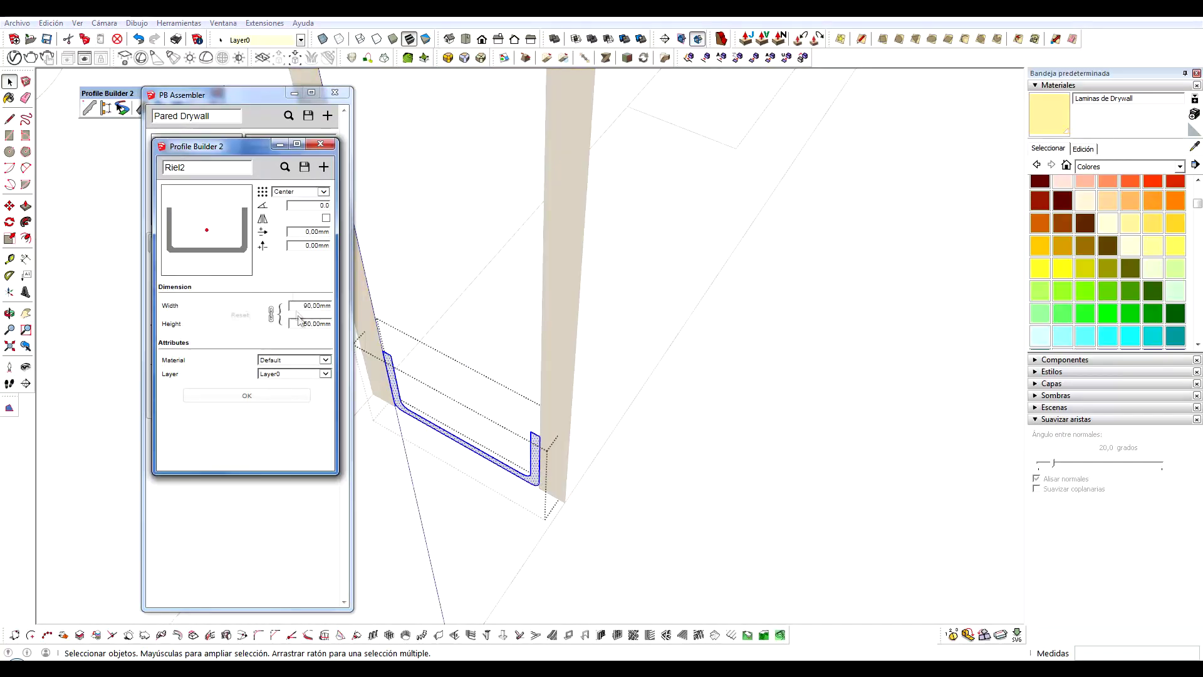
click(323, 191)
click(293, 262)
click(323, 191)
click(305, 247)
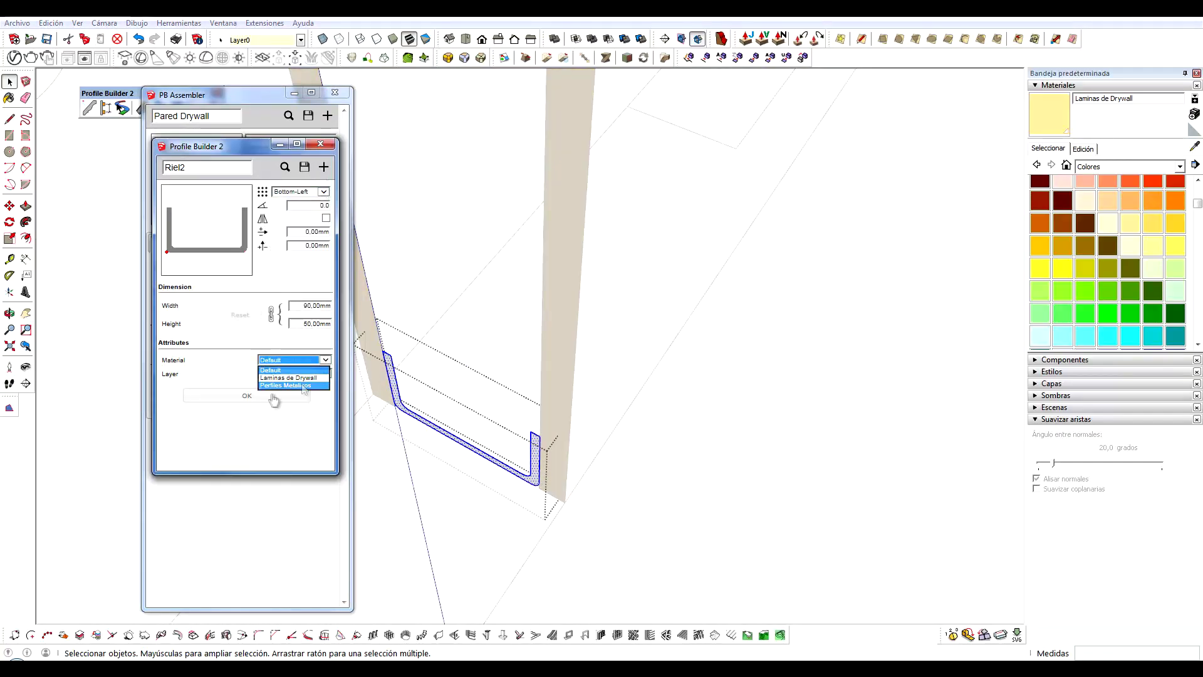
click(246, 396)
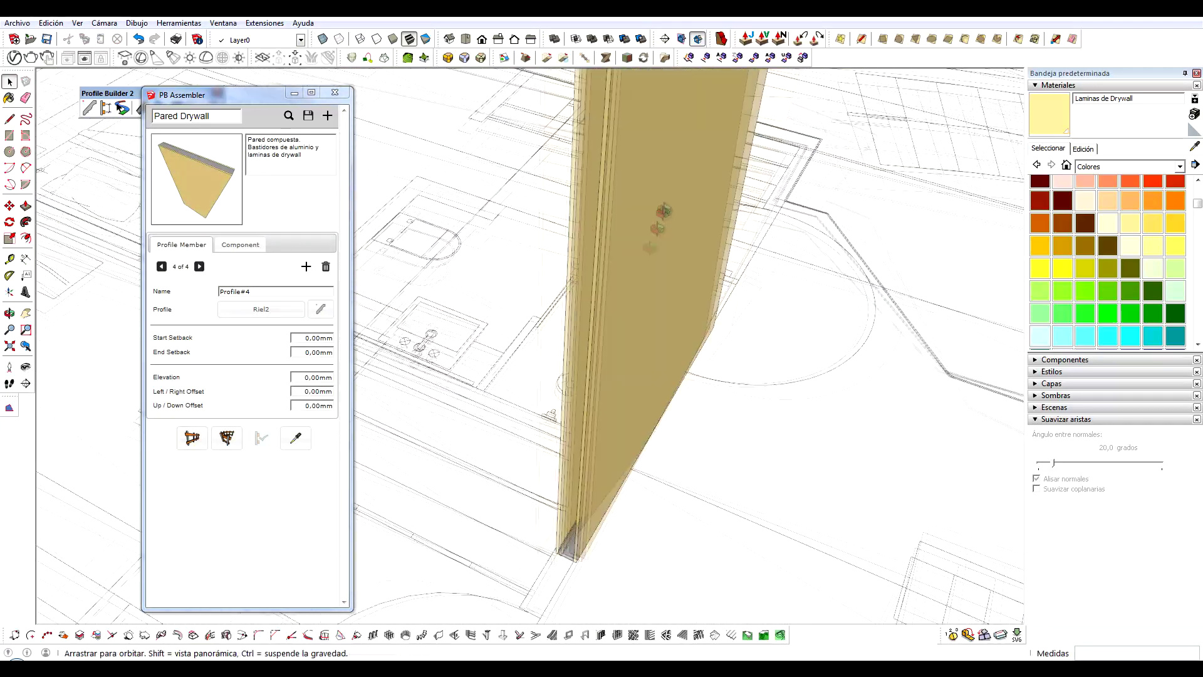
- Orbit around the wall to check the new top rail from several sides
mouse_move(601, 532)
middle_down()
mouse_move(678, 505)
mouse_move(633, 376)
middle_up()
scroll(633, 376, up, 2)
scroll(643, 375, up, 3)
scroll(643, 374, down, 3)
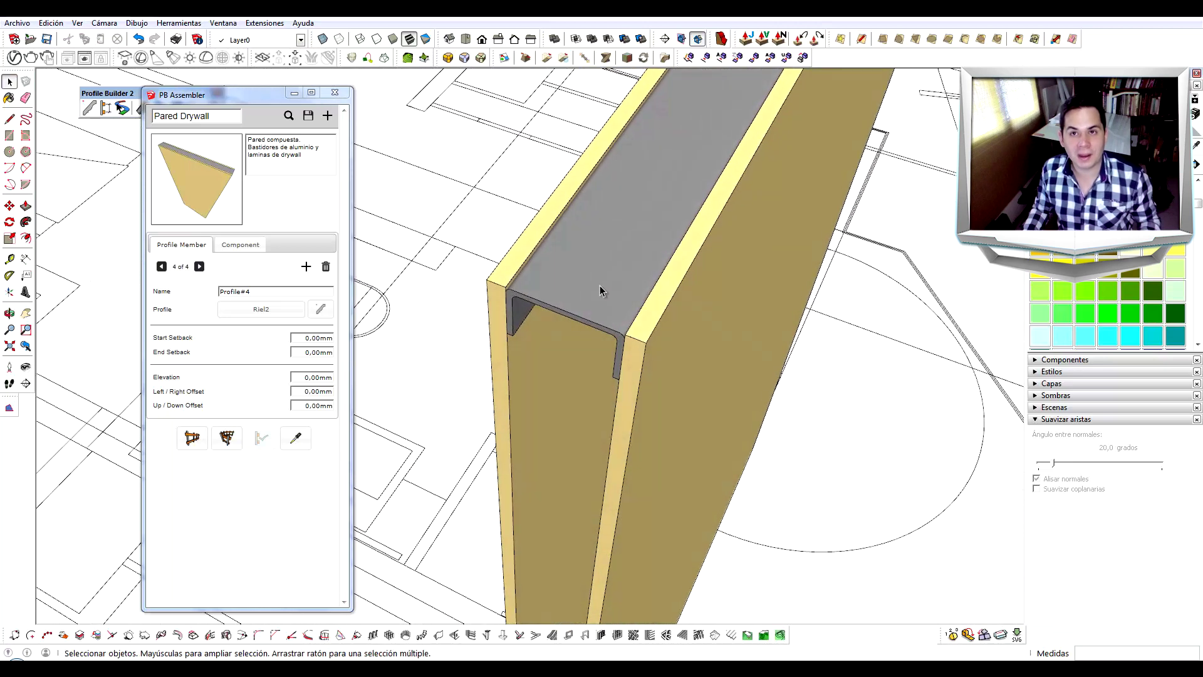
mouse_move(654, 343)
middle_down()
mouse_move(742, 203)
mouse_move(862, 229)
middle_up()
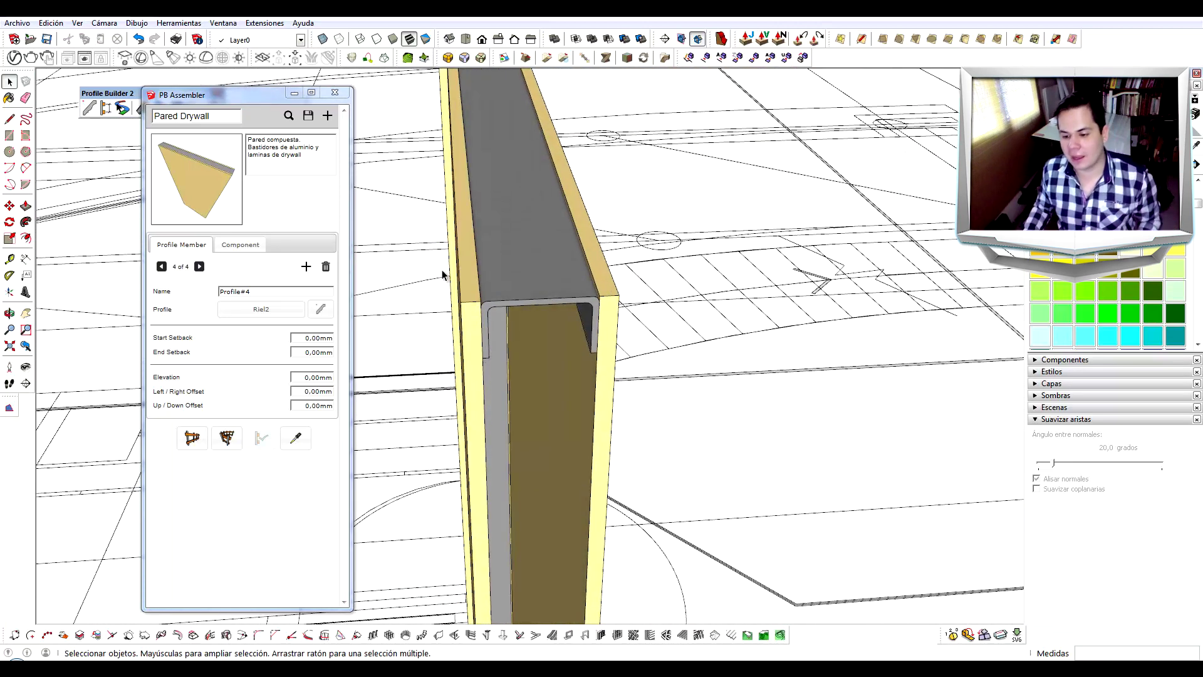
mouse_move(503, 224)
middle_down()
mouse_move(438, 233)
mouse_move(456, 236)
middle_up()
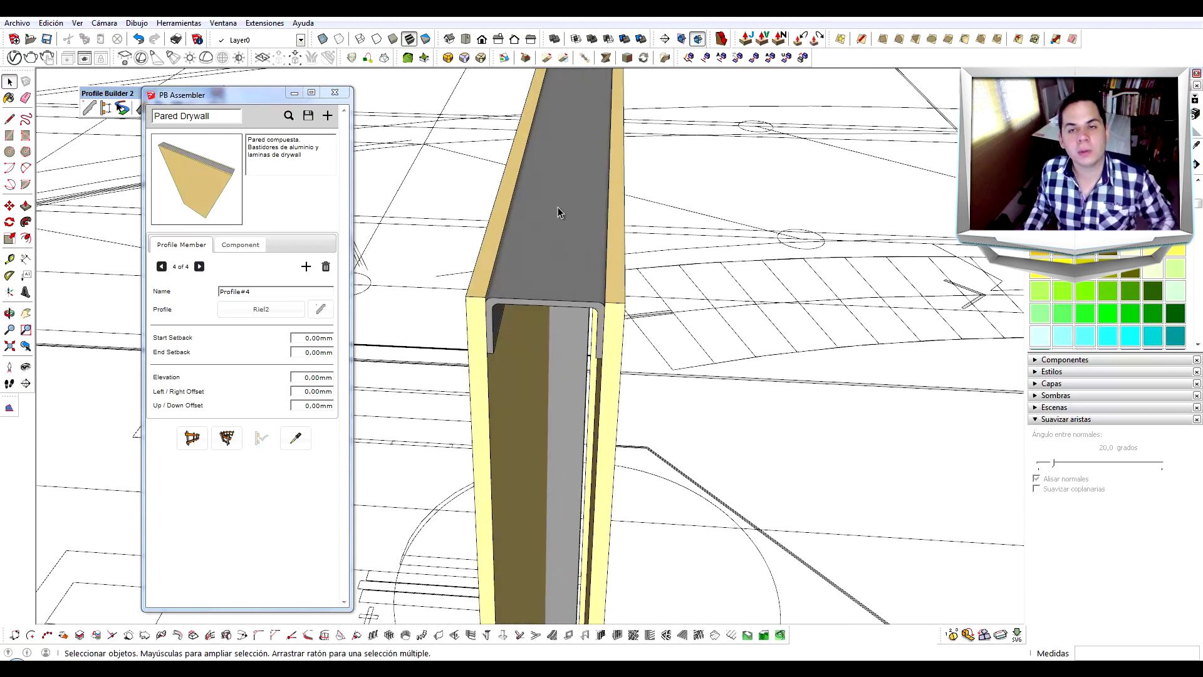
scroll(559, 213, down, 3)
mouse_move(559, 213)
middle_down()
mouse_move(551, 250)
mouse_move(542, 228)
mouse_move(577, 224)
mouse_move(516, 319)
mouse_move(610, 287)
middle_up()
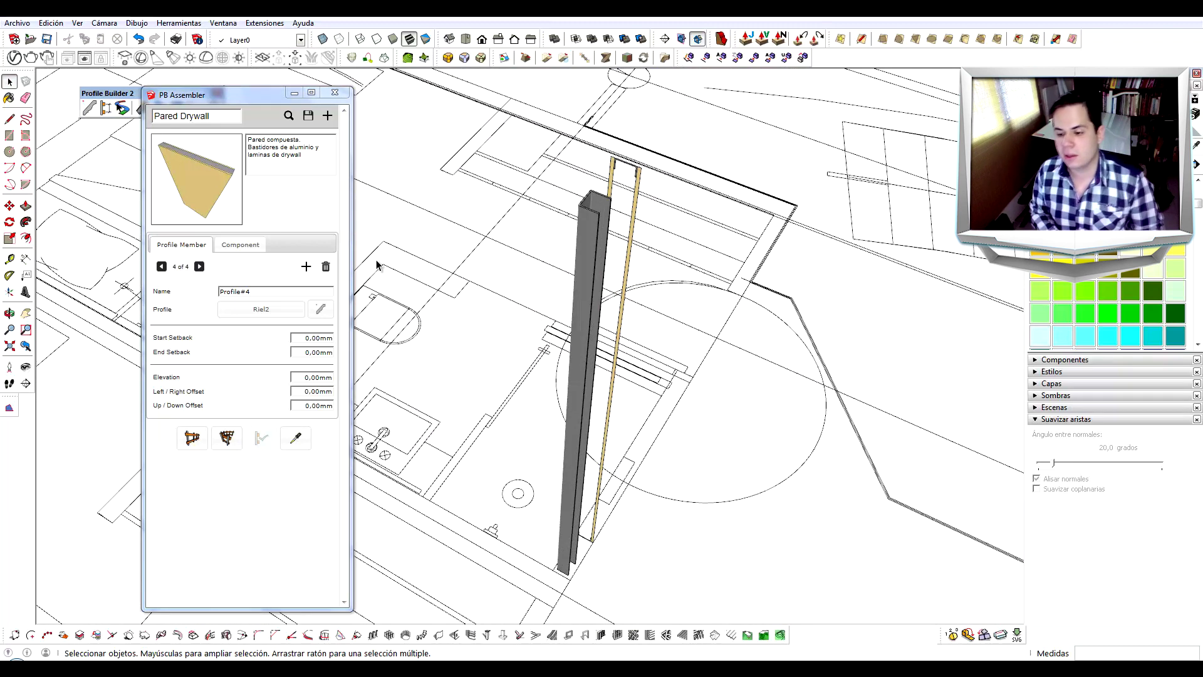
- Add Component#1 to Pared Drywall, picking the steel stud as Montante 1
click(247, 248)
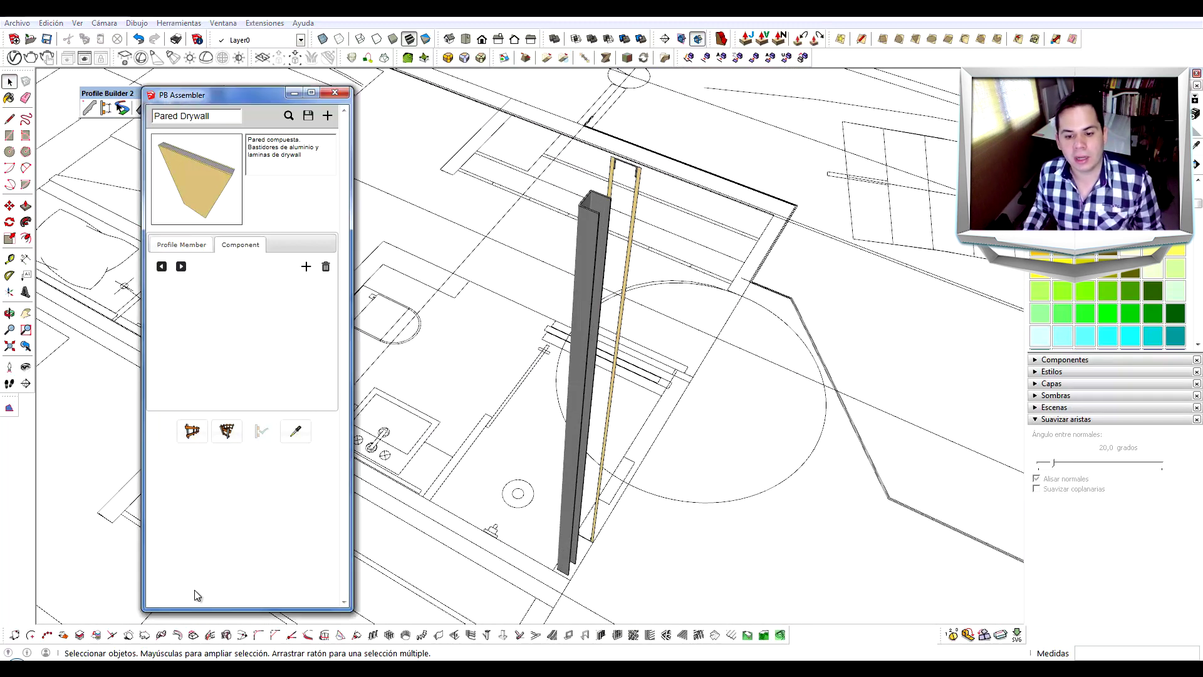
click(305, 267)
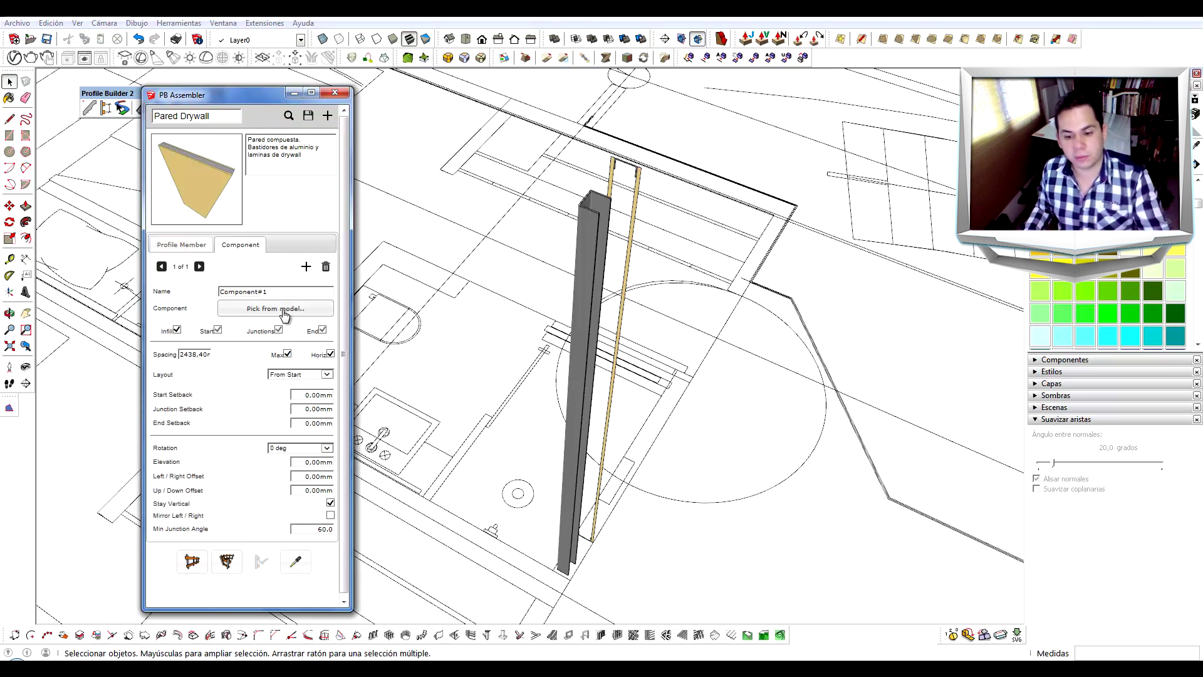
click(284, 313)
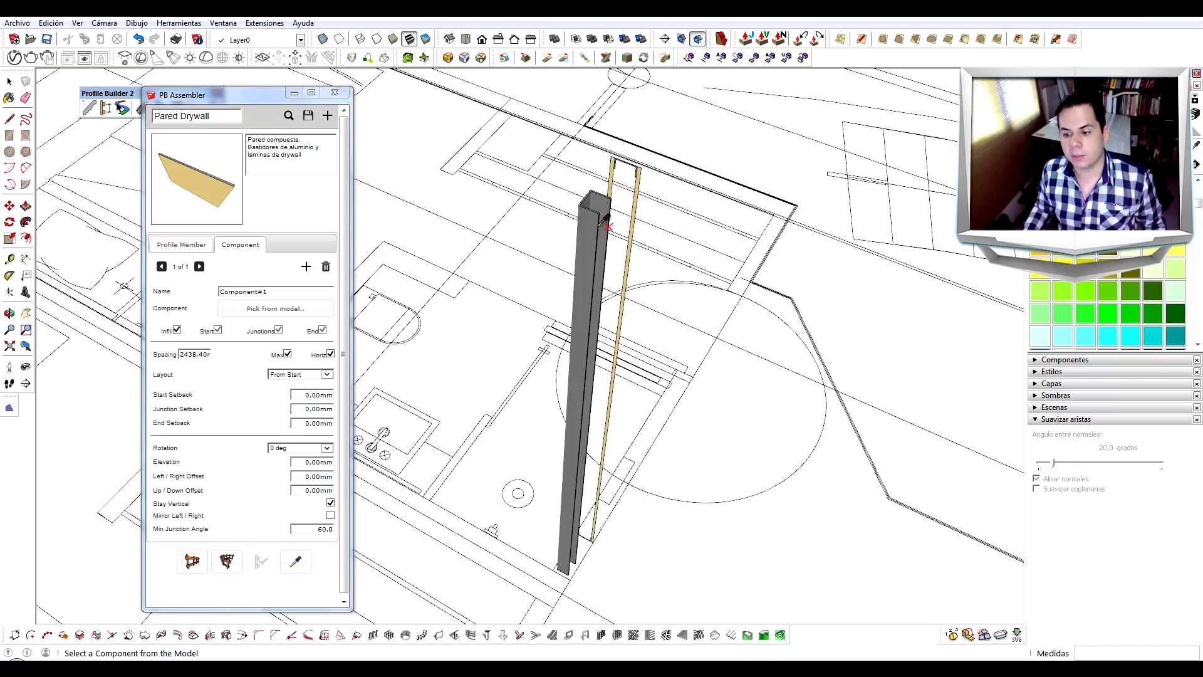
scroll(581, 232, up, 5)
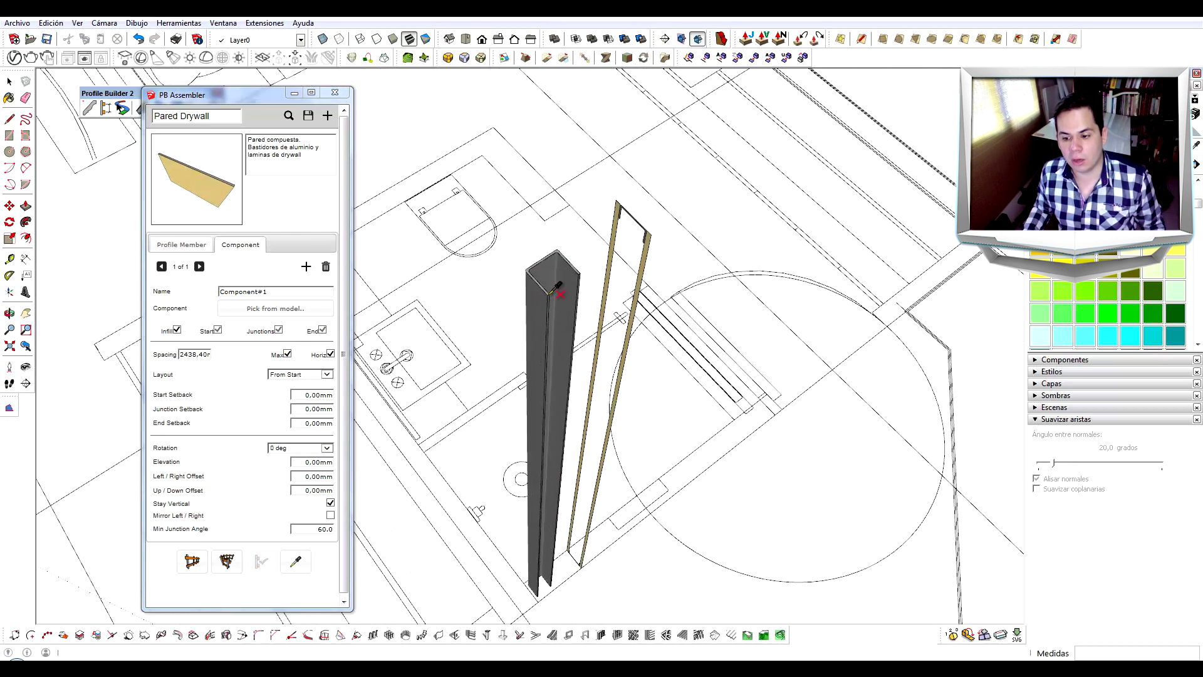
key(space)
mouse_move(432, 300)
middle_down()
mouse_move(557, 270)
mouse_move(457, 333)
mouse_move(478, 344)
mouse_move(457, 315)
middle_up()
click(523, 276)
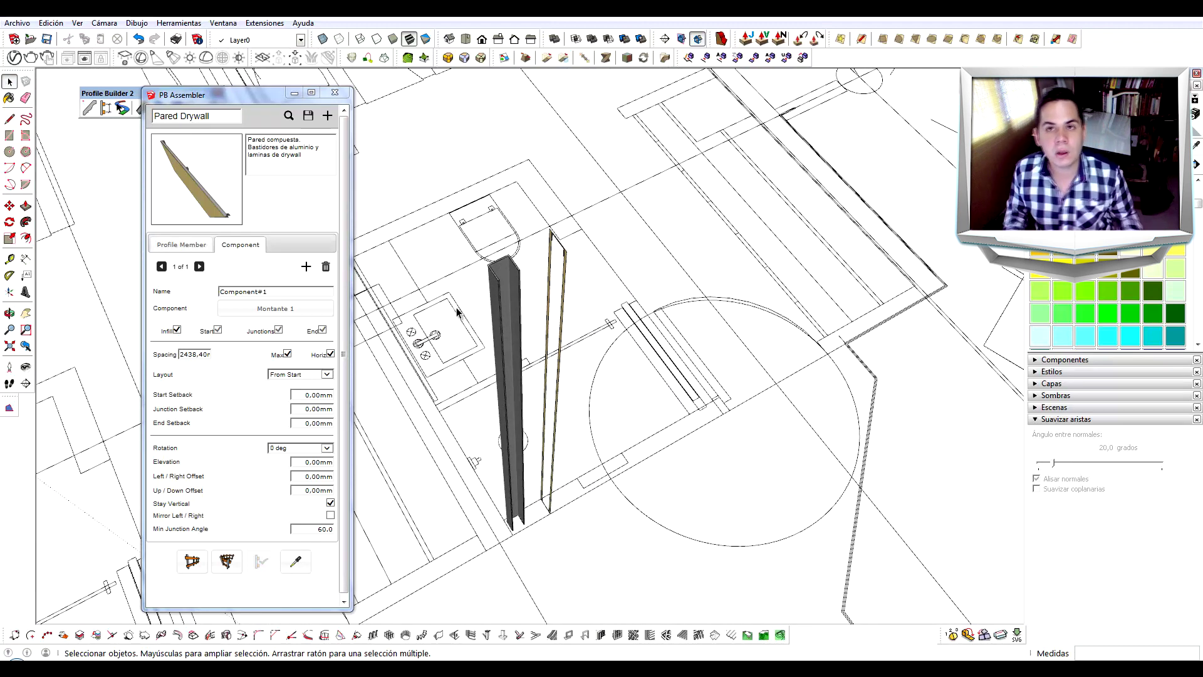
- Delete the original steel stud and draw a test wall with the assembly
click(515, 287)
scroll(514, 287, down, 2)
key(Delete)
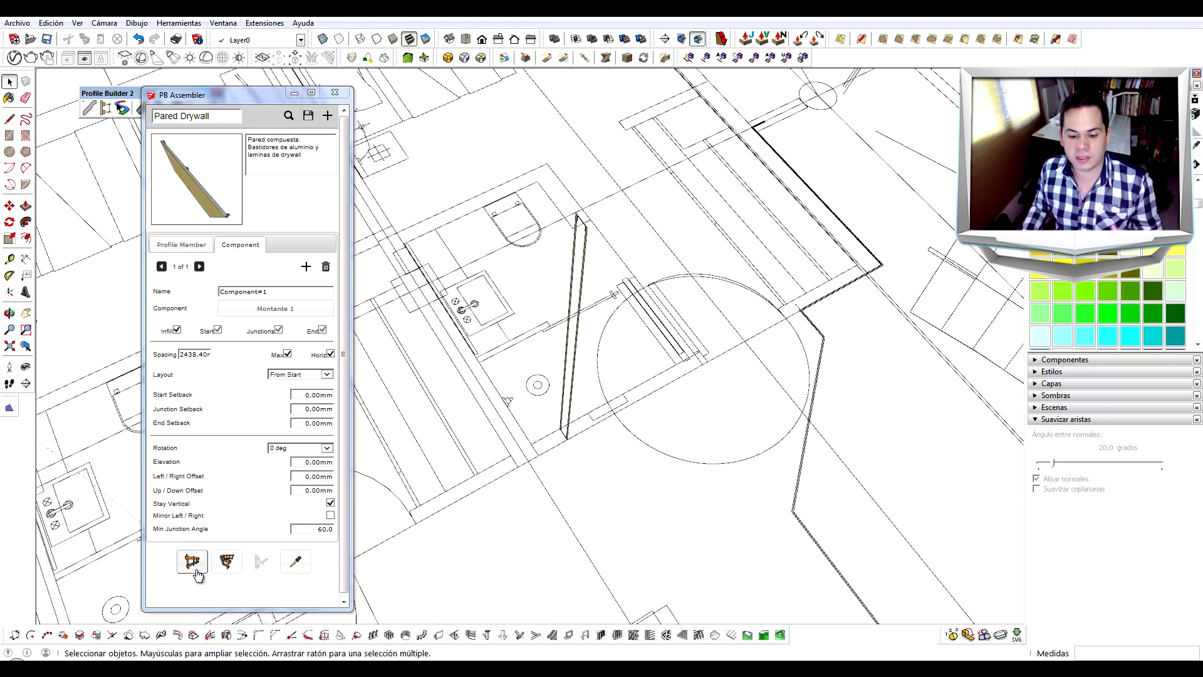
click(192, 562)
click(703, 365)
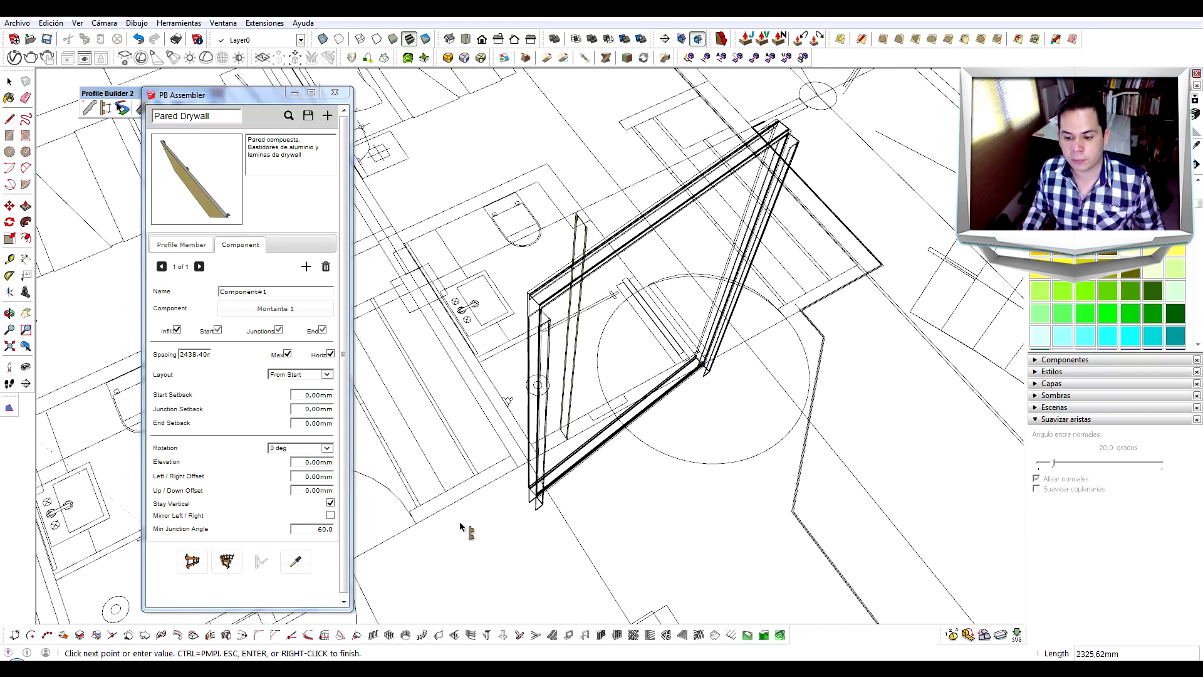
click(583, 383)
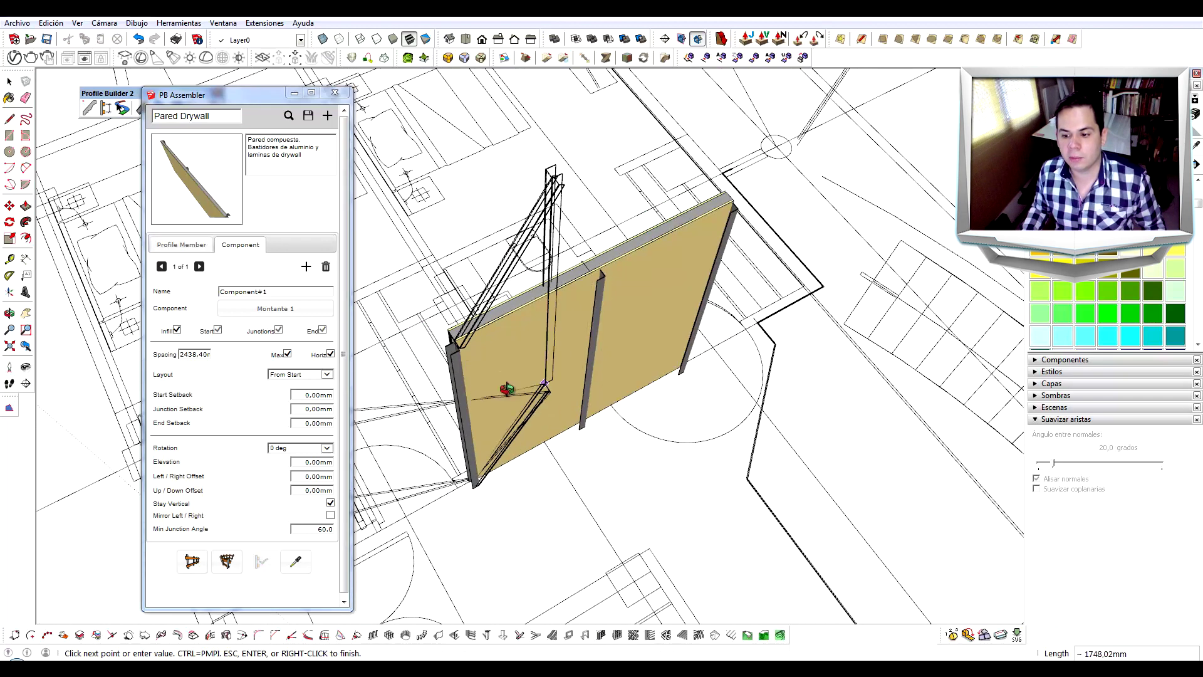
- Orbit and zoom around the new wall to inspect the stud profiles
middle_drag(582, 383, 565, 303)
key(space)
scroll(555, 331, up, 3)
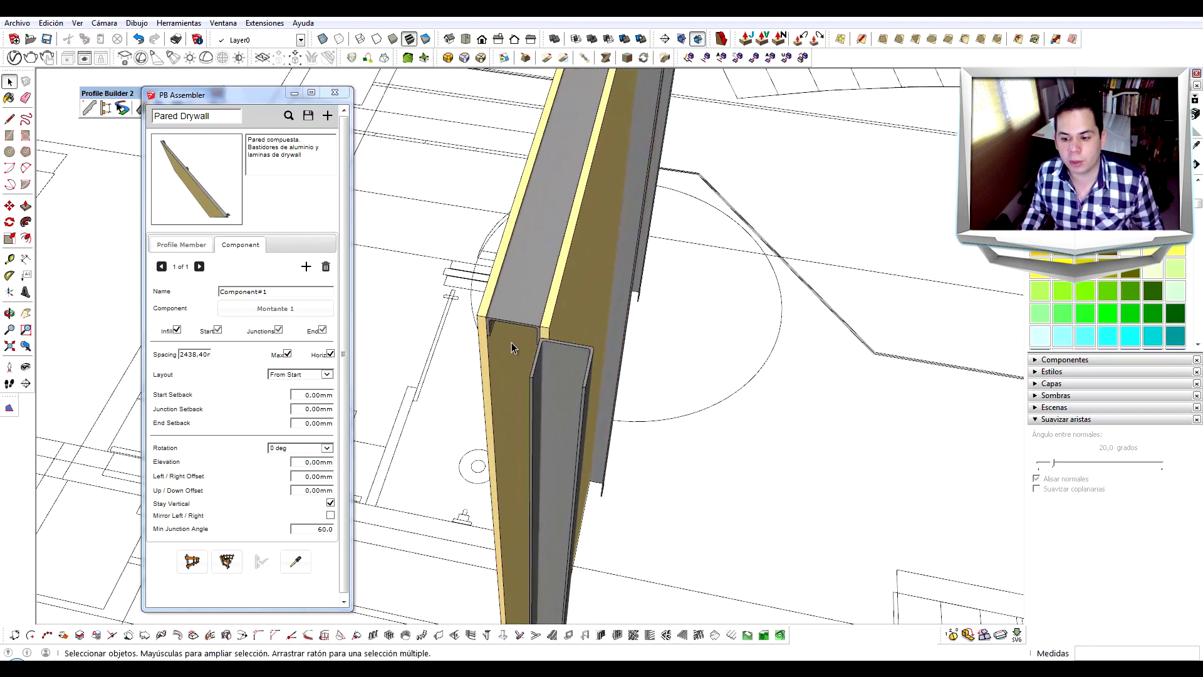
scroll(511, 342, up, 3)
scroll(554, 345, up, 3)
mouse_move(554, 346)
middle_down()
mouse_move(458, 354)
mouse_move(639, 324)
mouse_move(519, 389)
middle_up()
scroll(458, 354, down, 3)
scroll(639, 324, up, 2)
scroll(531, 236, up, 2)
scroll(531, 236, up, 2)
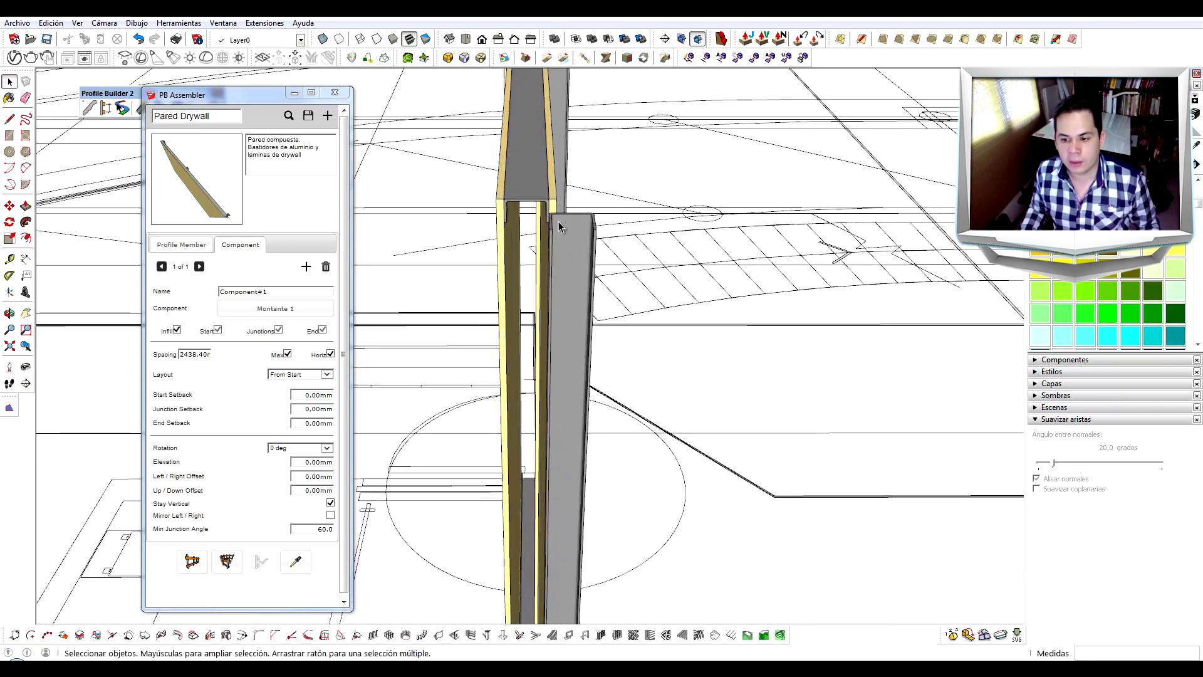
middle_drag(531, 237, 397, 444)
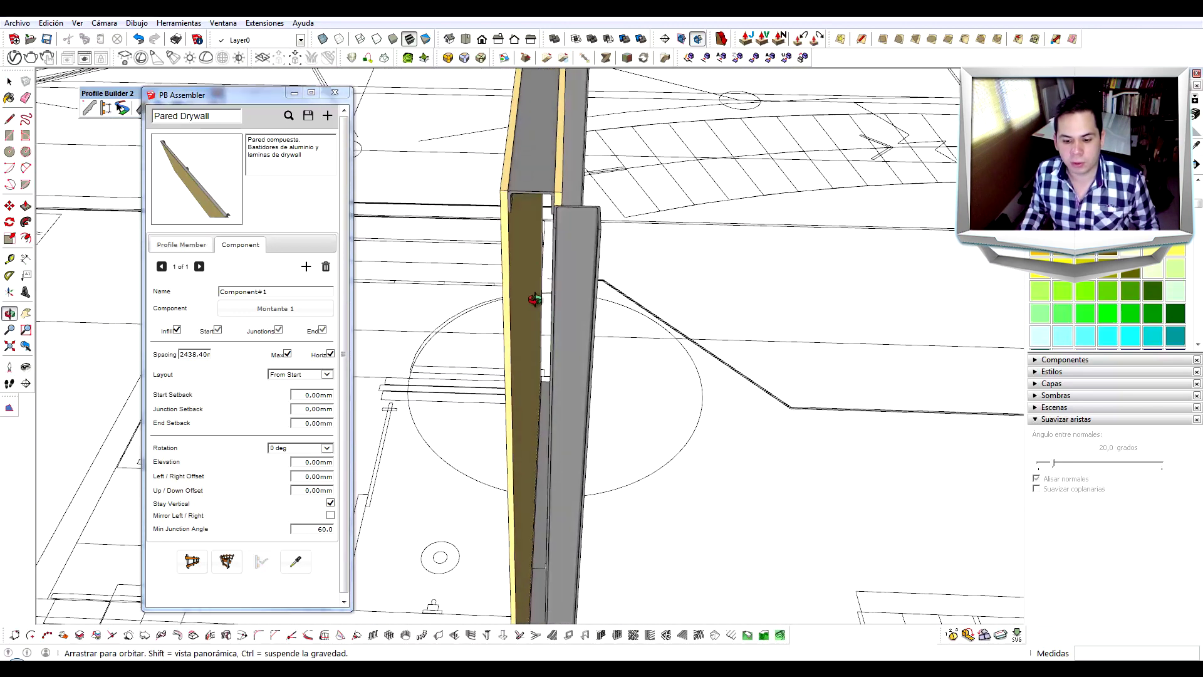
- Rotate the Montante 1 studs 90 degrees and set their spacing to 1500
click(327, 447)
click(290, 464)
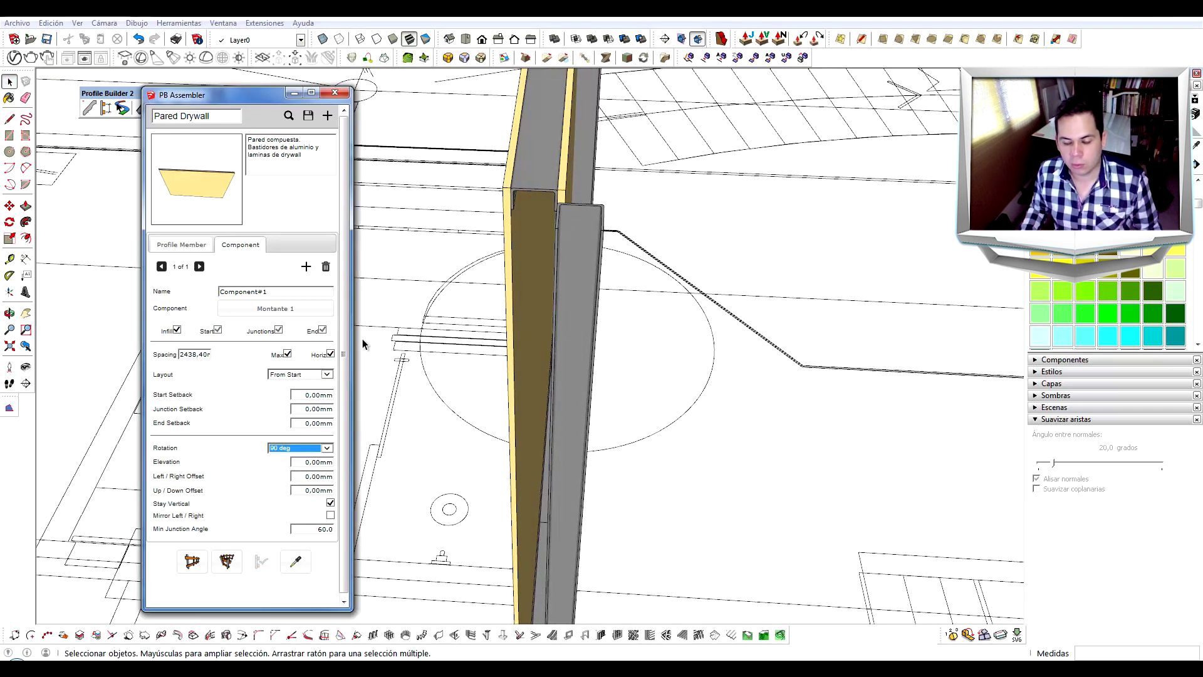
click(181, 354)
drag(195, 355, 721, 359)
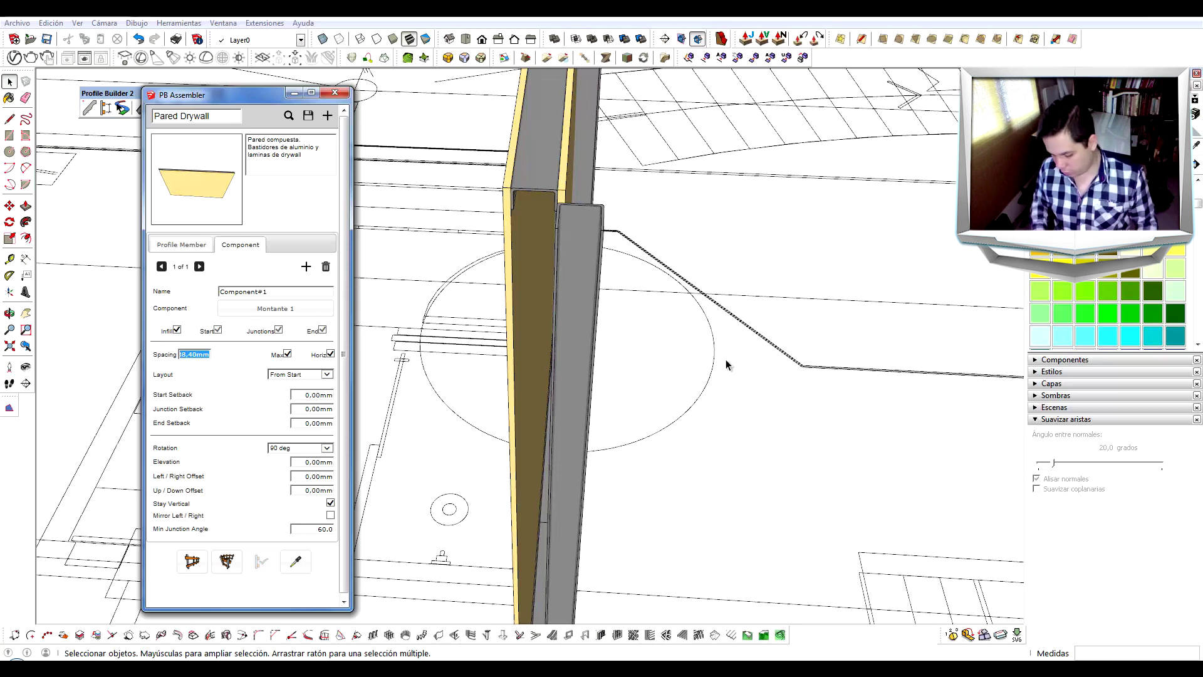
text(1500)
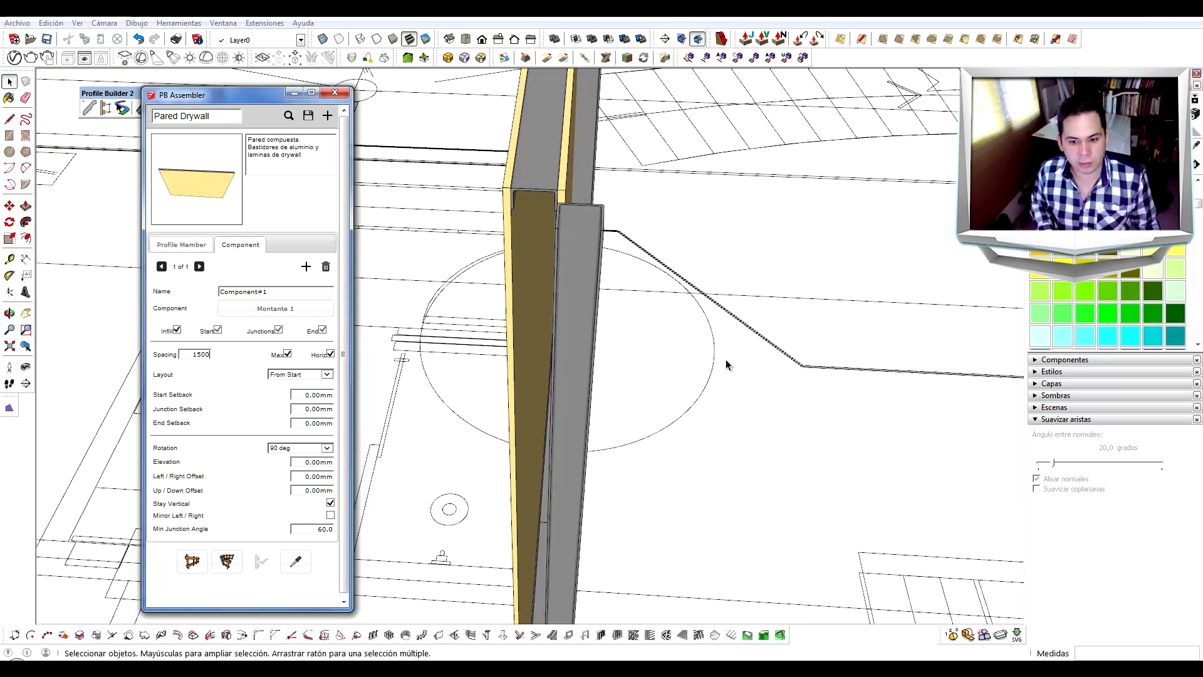
scroll(725, 364, down, 5)
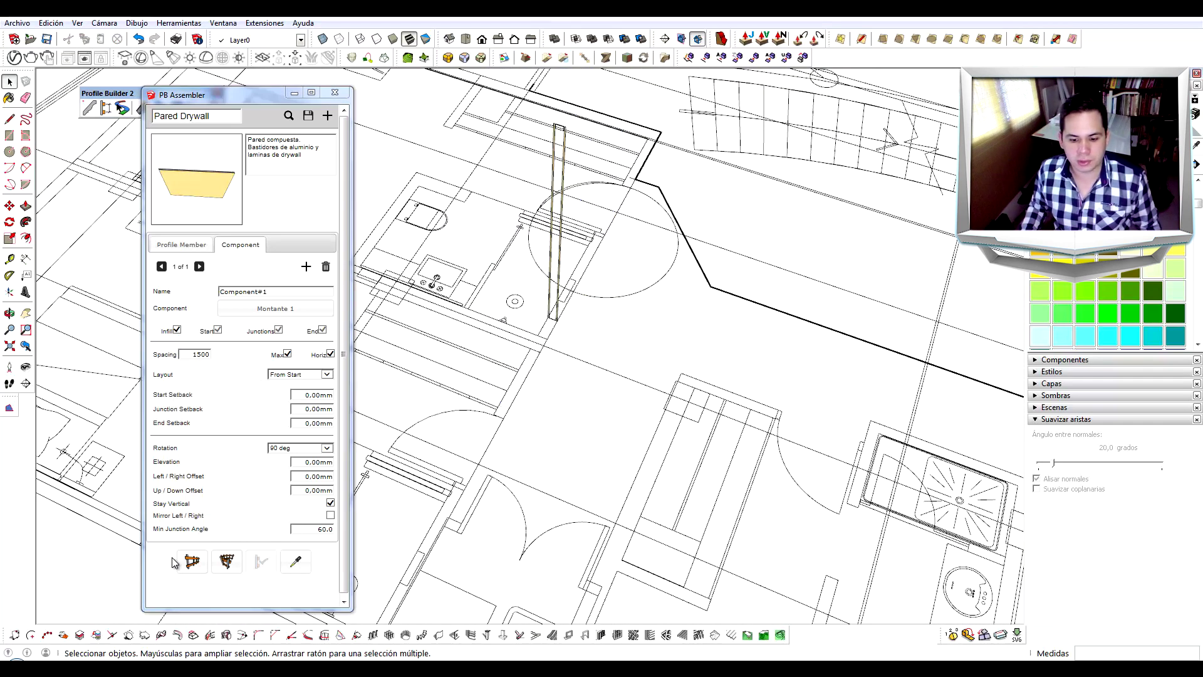
- Draw a new drywall wall on the plan with the assembly
click(191, 561)
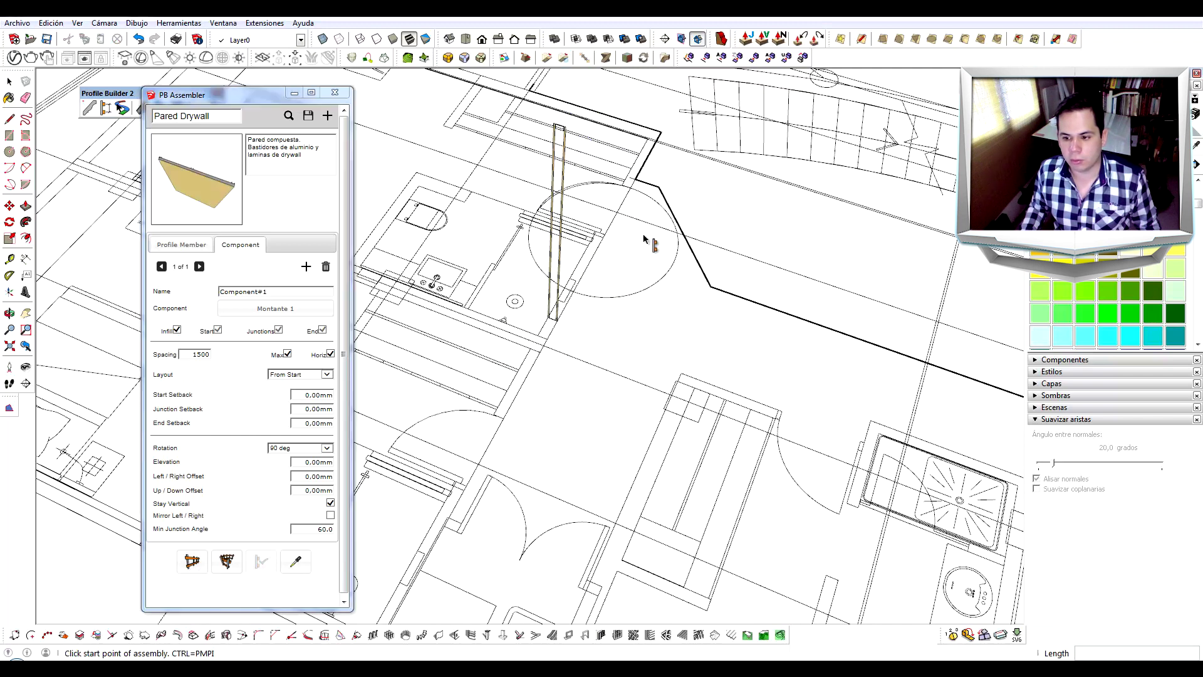
click(591, 259)
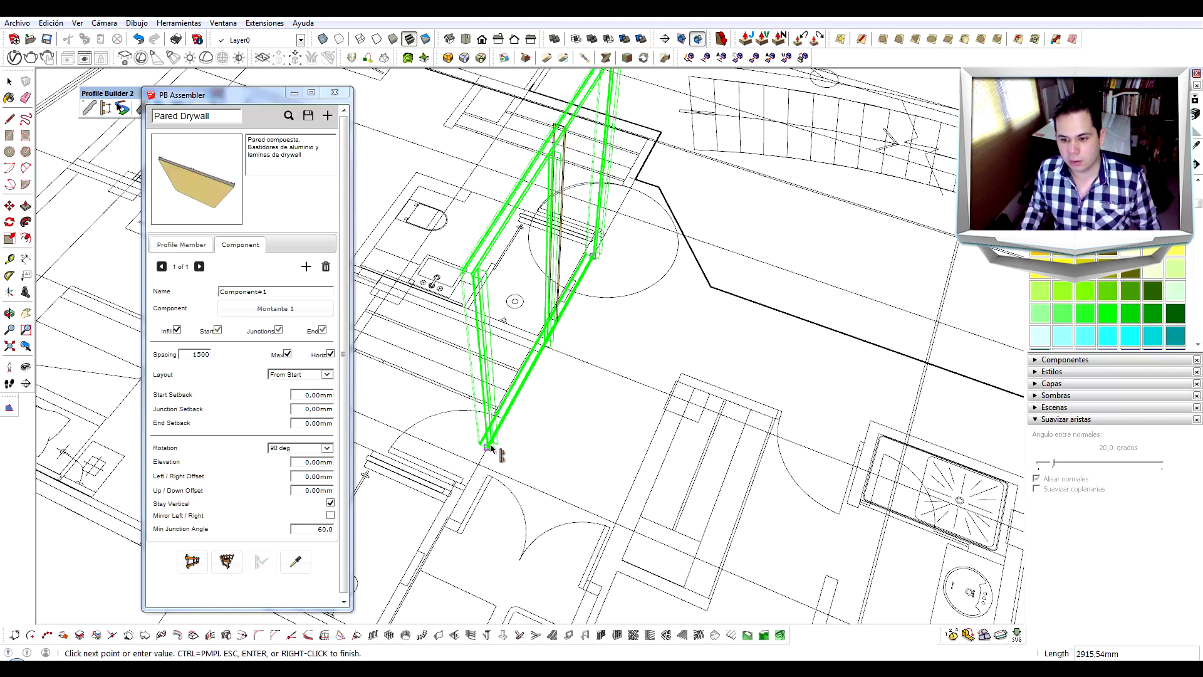
double_click(457, 332)
mouse_move(456, 332)
middle_down()
mouse_move(623, 252)
mouse_move(612, 486)
middle_up()
- Move a stud into the wall cavity and orbit around the wall end
key(m)
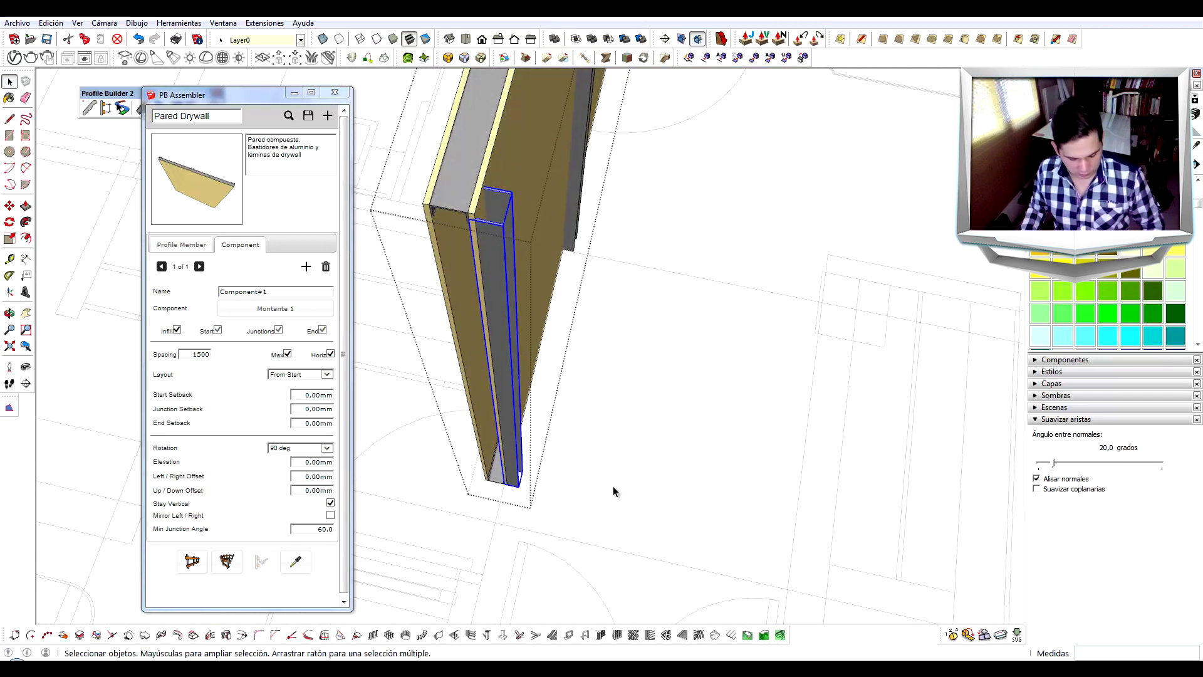
click(629, 492)
key(space)
scroll(439, 213, up, 5)
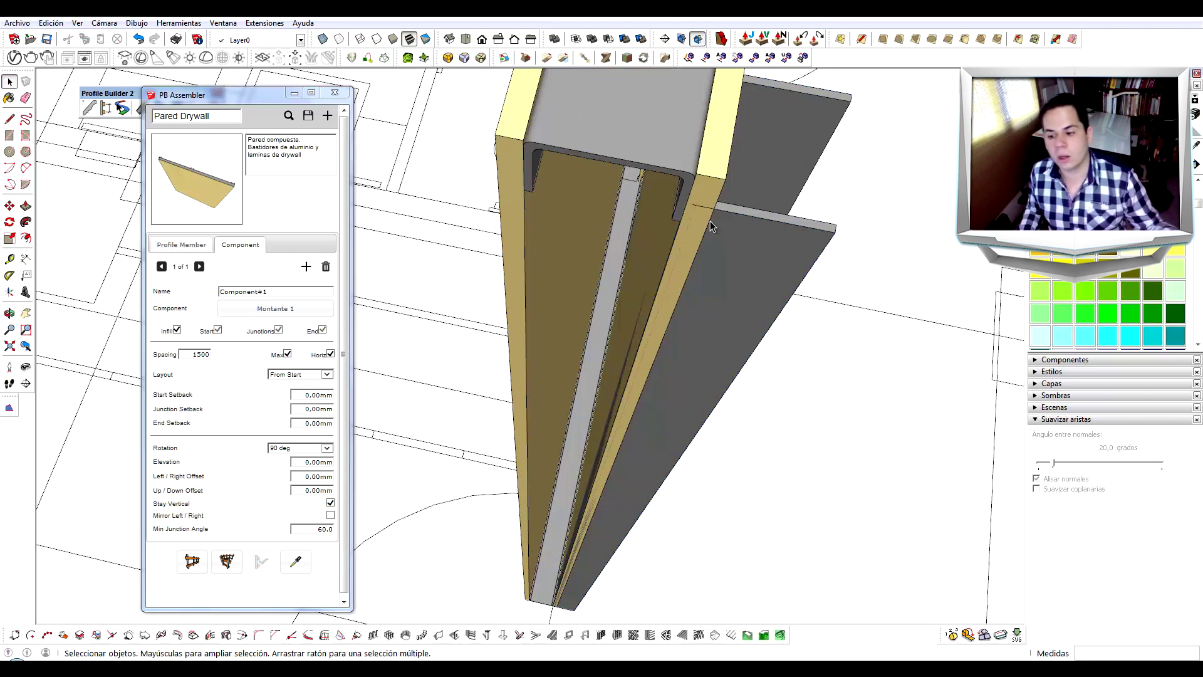
mouse_move(697, 213)
middle_down()
mouse_move(663, 304)
mouse_move(586, 276)
middle_up()
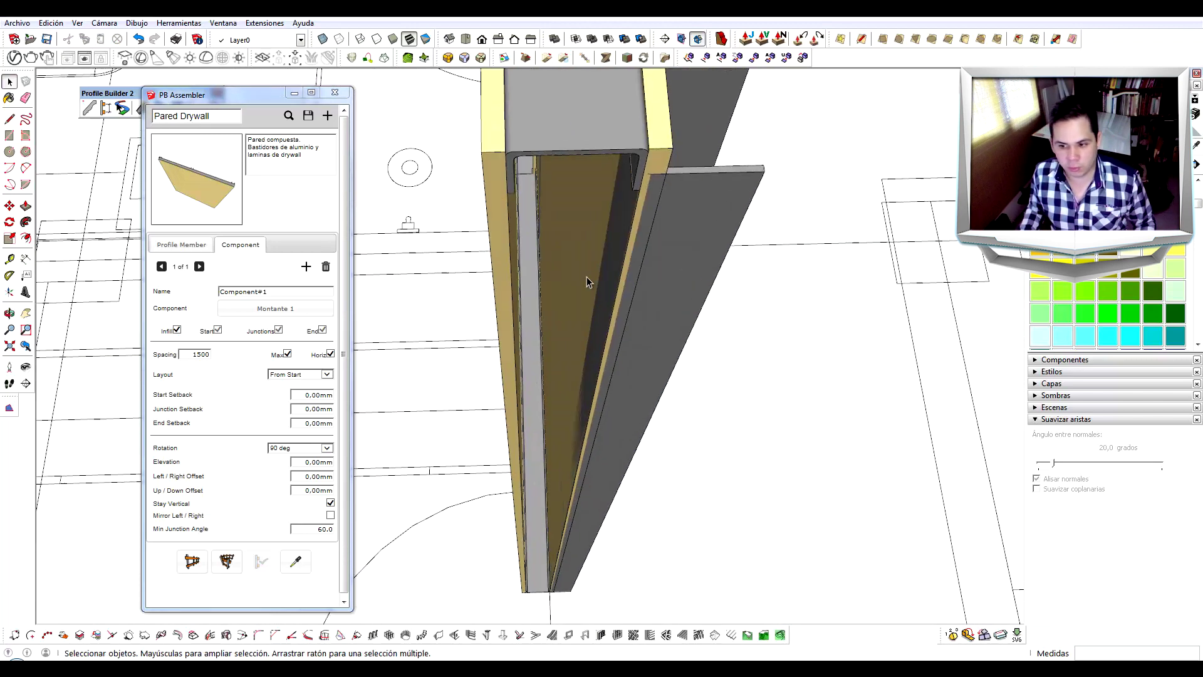
scroll(601, 275, up, 2)
key(l)
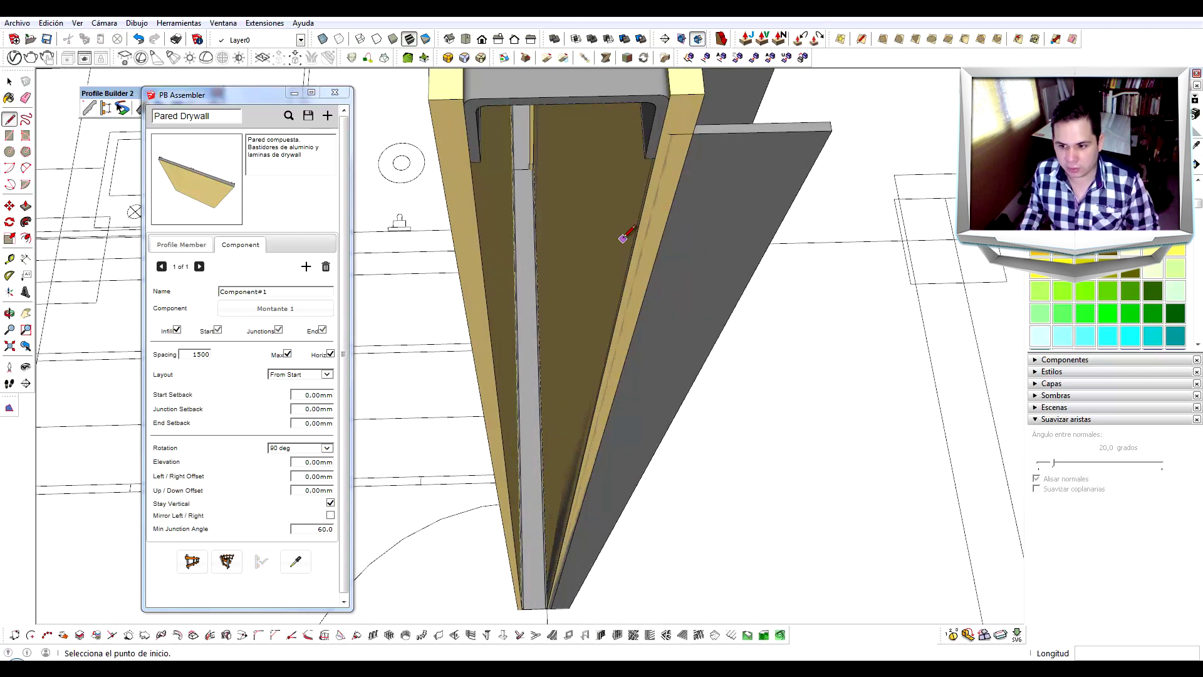
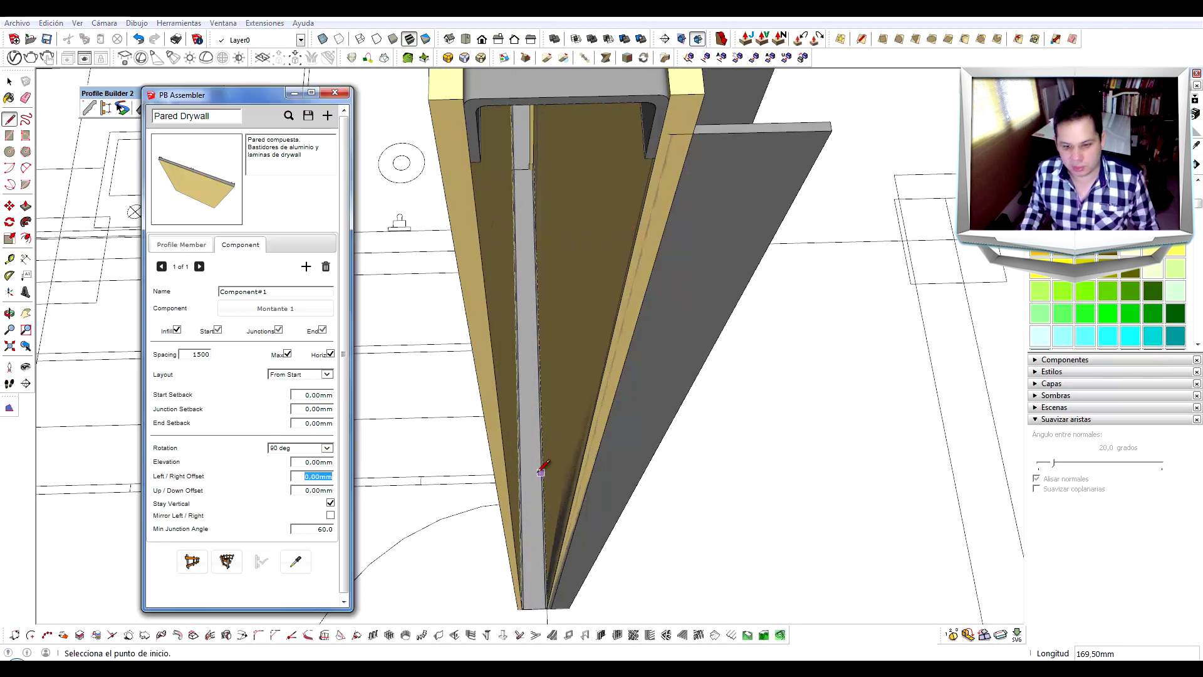
- Enter 90 as the drywall stud component's left/right offset, then select the Elevation field
text(90)
key(Return)
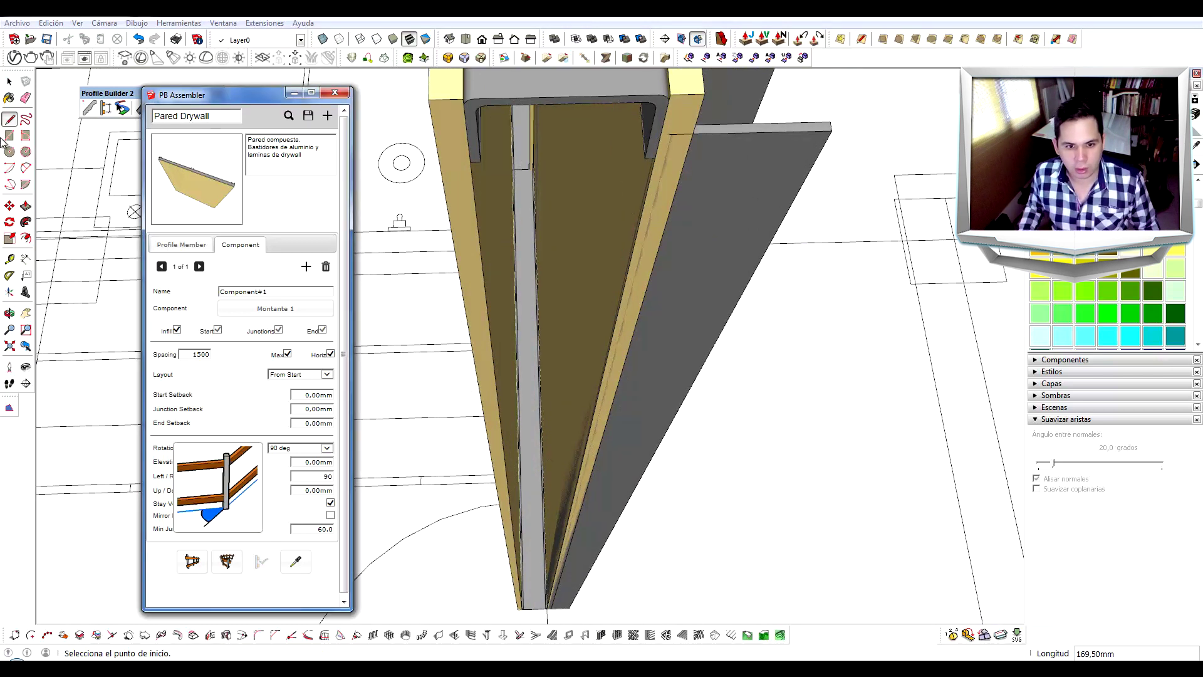
key(space)
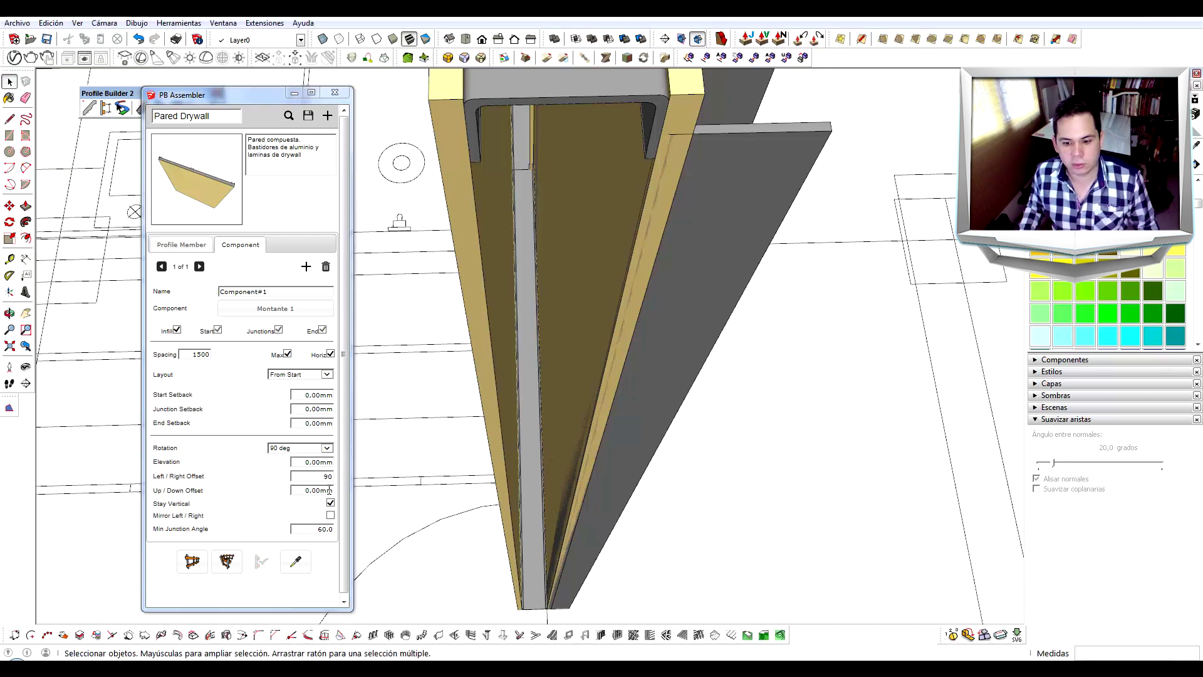
click(329, 490)
click(495, 439)
scroll(564, 439, down, 3)
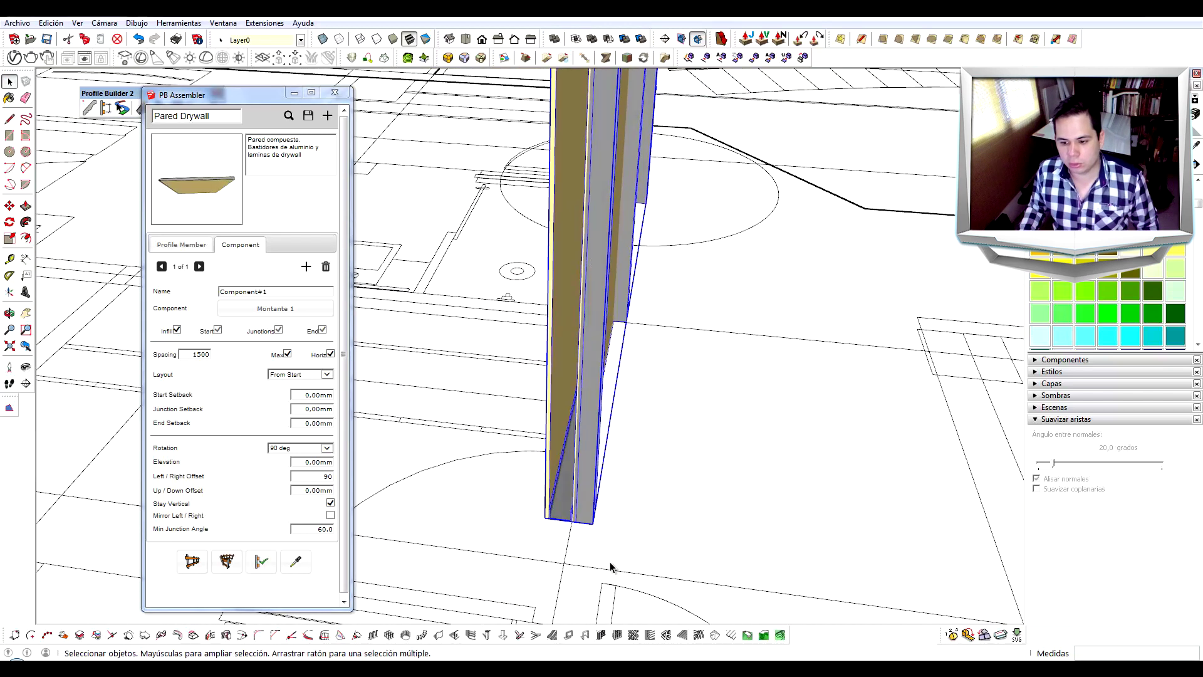
scroll(517, 437, up, 5)
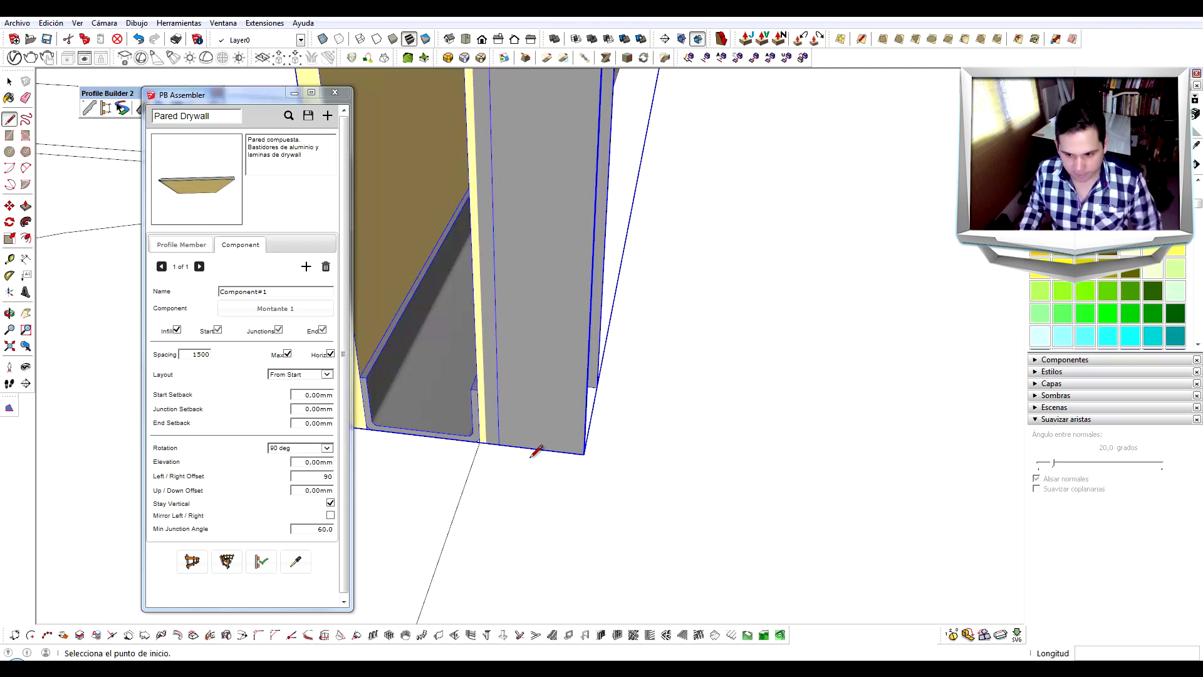
scroll(527, 457, down, 5)
scroll(527, 456, up, 2)
click(312, 461)
- Set the elevation to 5 and start a test Pared Drywall wall on the plan
text(5)
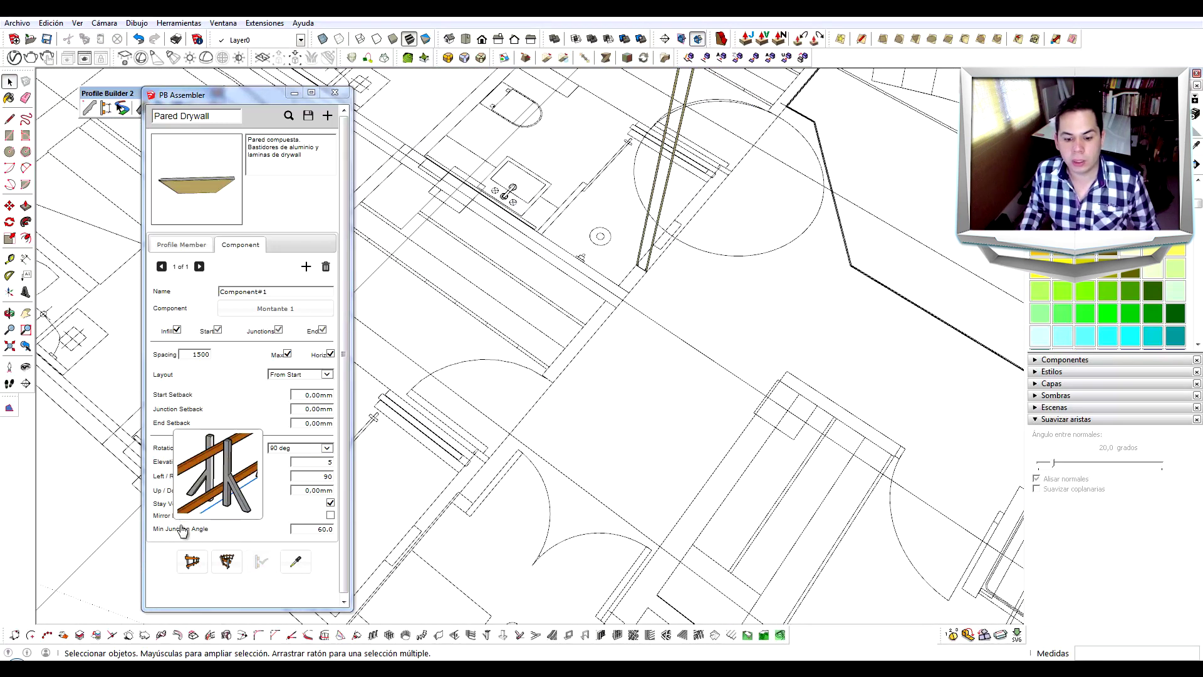
click(191, 560)
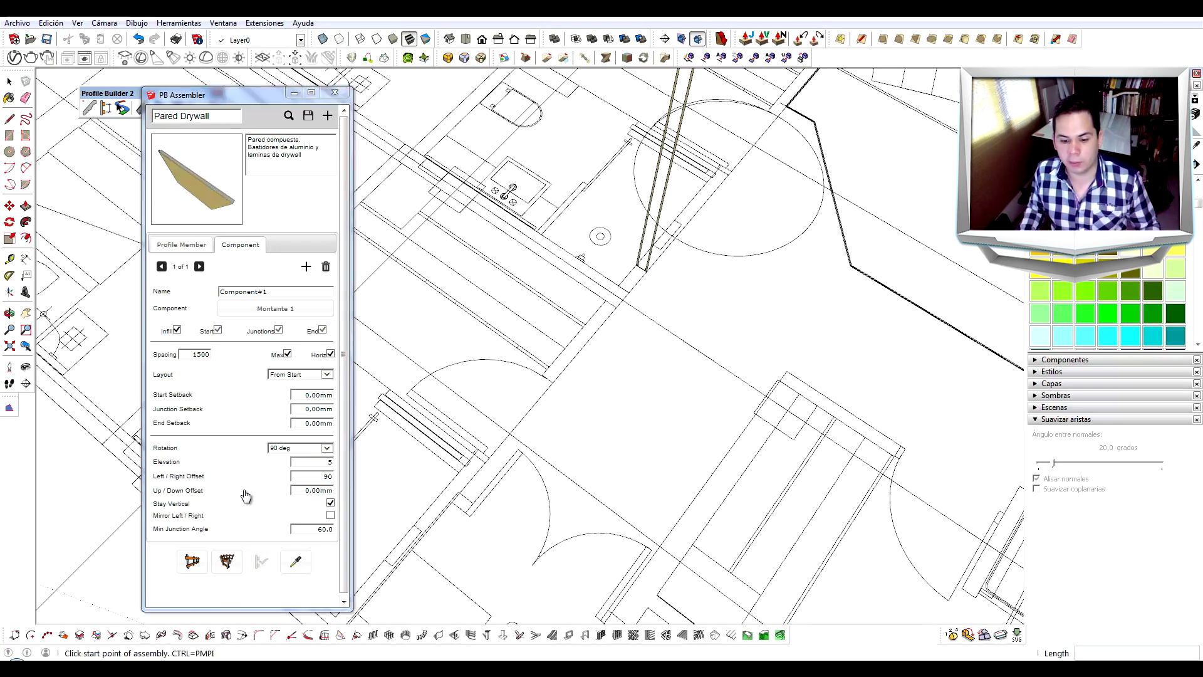
click(512, 426)
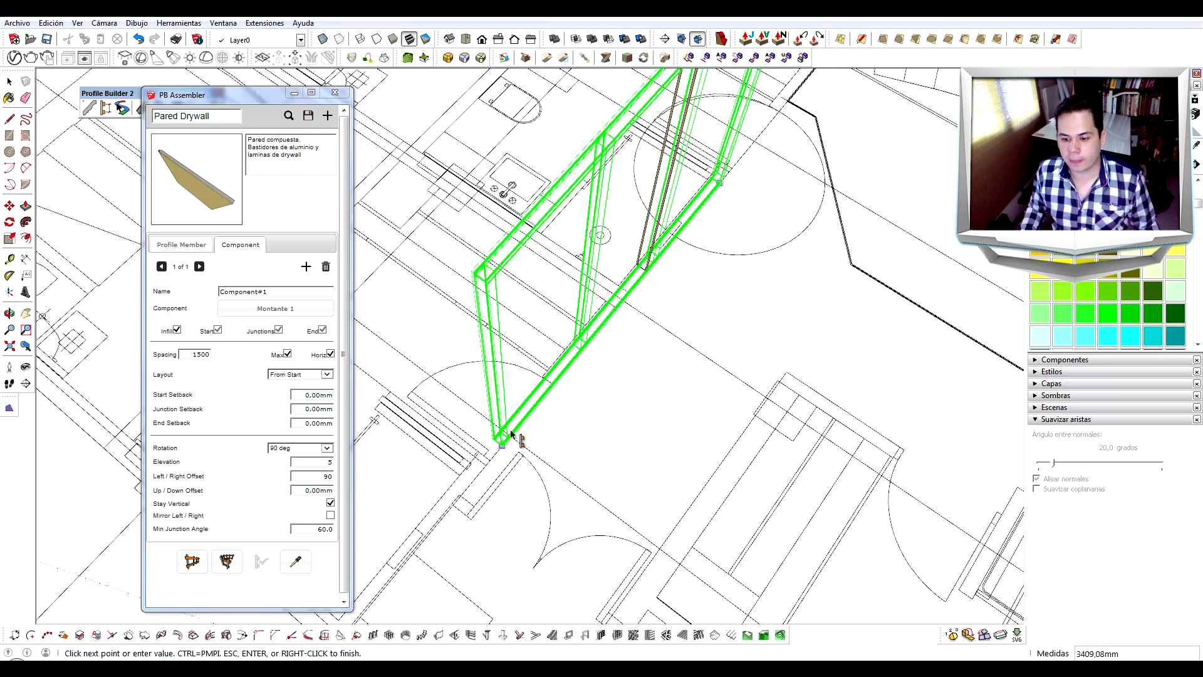
- Orbit and zoom around the test wall to inspect its studs
mouse_move(441, 383)
middle_down()
mouse_move(510, 381)
mouse_move(676, 451)
mouse_move(499, 382)
mouse_move(599, 385)
mouse_move(508, 367)
middle_up()
scroll(494, 346, down, 3)
scroll(528, 148, up, 2)
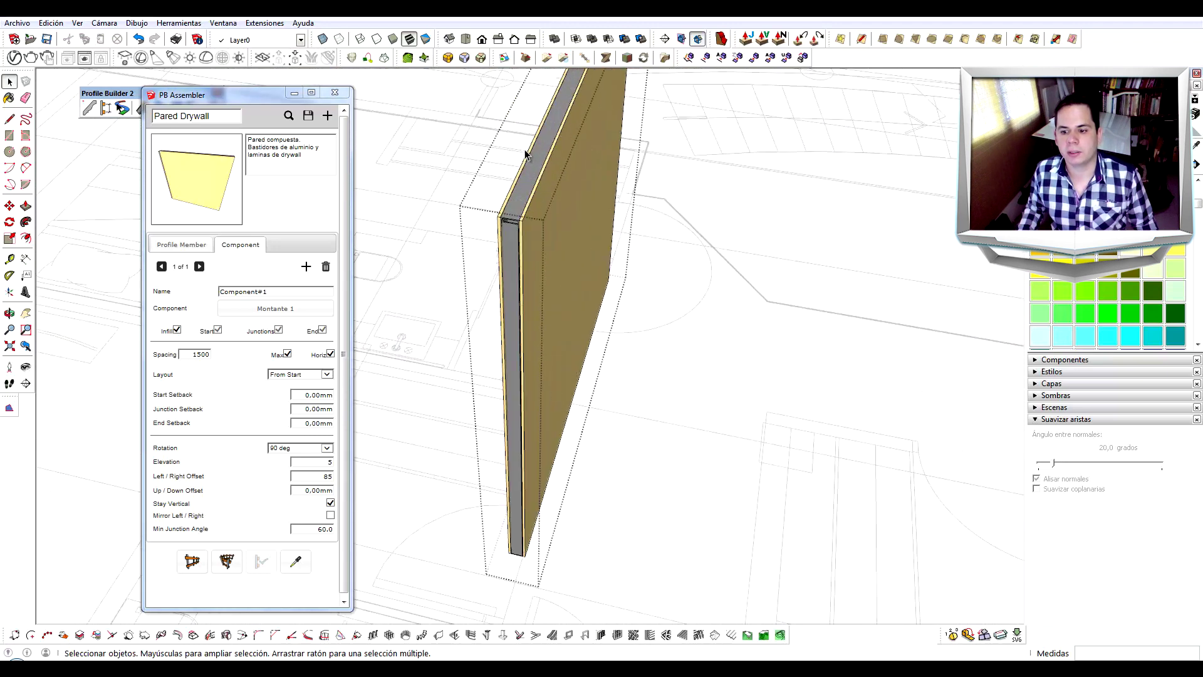
scroll(526, 163, up, 2)
scroll(525, 188, up, 2)
mouse_move(525, 201)
middle_down()
mouse_move(523, 218)
mouse_move(727, 269)
mouse_move(783, 298)
mouse_move(574, 282)
middle_up()
scroll(764, 200, up, 2)
mouse_move(764, 194)
middle_down()
mouse_move(628, 303)
mouse_move(476, 244)
mouse_move(763, 332)
middle_up()
scroll(450, 231, up, 2)
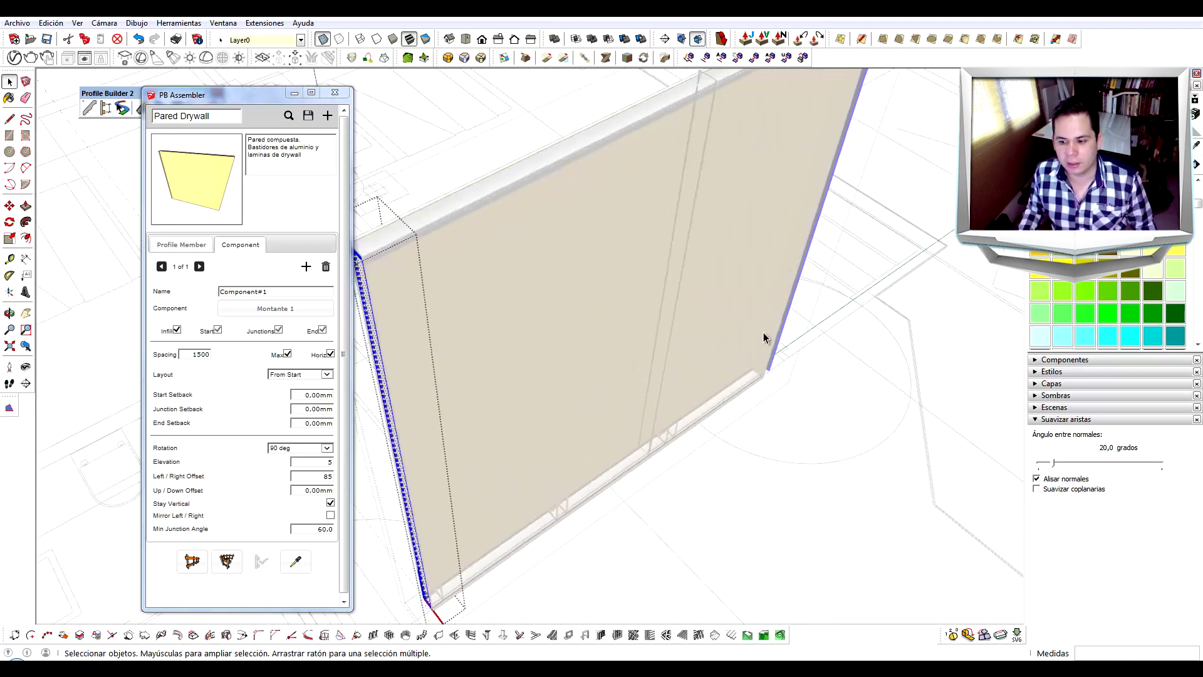
scroll(526, 273, down, 3)
mouse_move(526, 273)
middle_down()
mouse_move(564, 279)
mouse_move(595, 312)
mouse_move(572, 169)
mouse_move(531, 206)
middle_up()
scroll(600, 314, up, 2)
scroll(531, 207, down, 3)
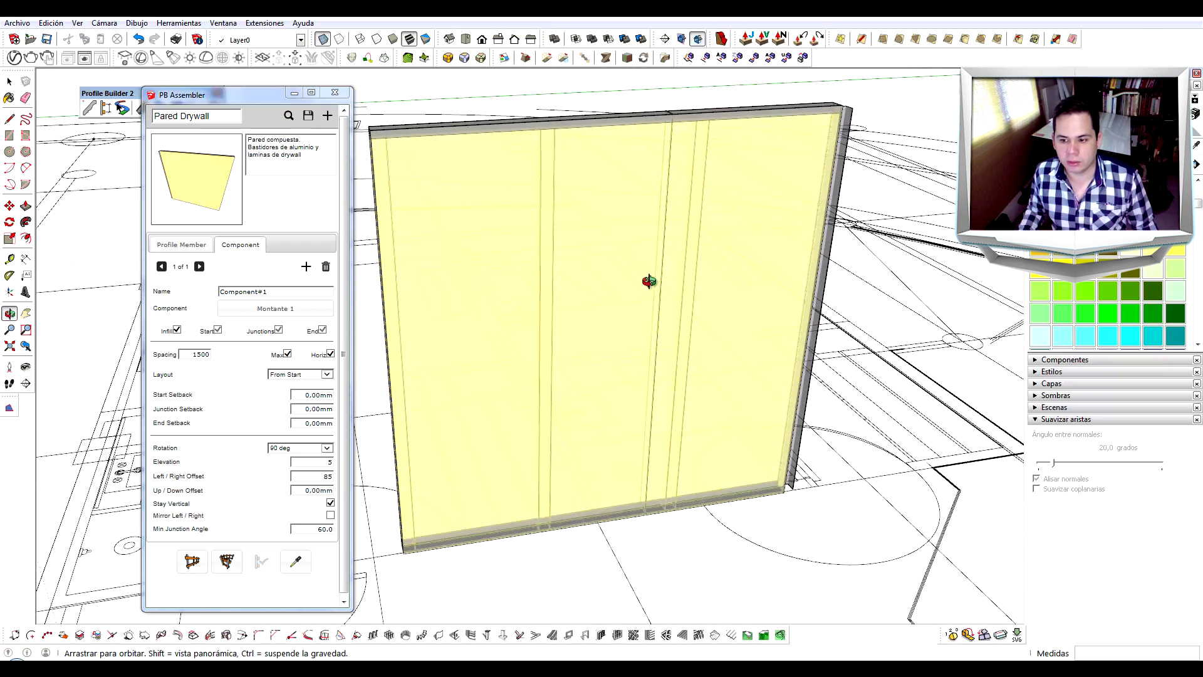
middle_drag(647, 284, 526, 314)
- Change the stud spacing from 1500 to 1000 and view the whole floor plan
click(200, 353)
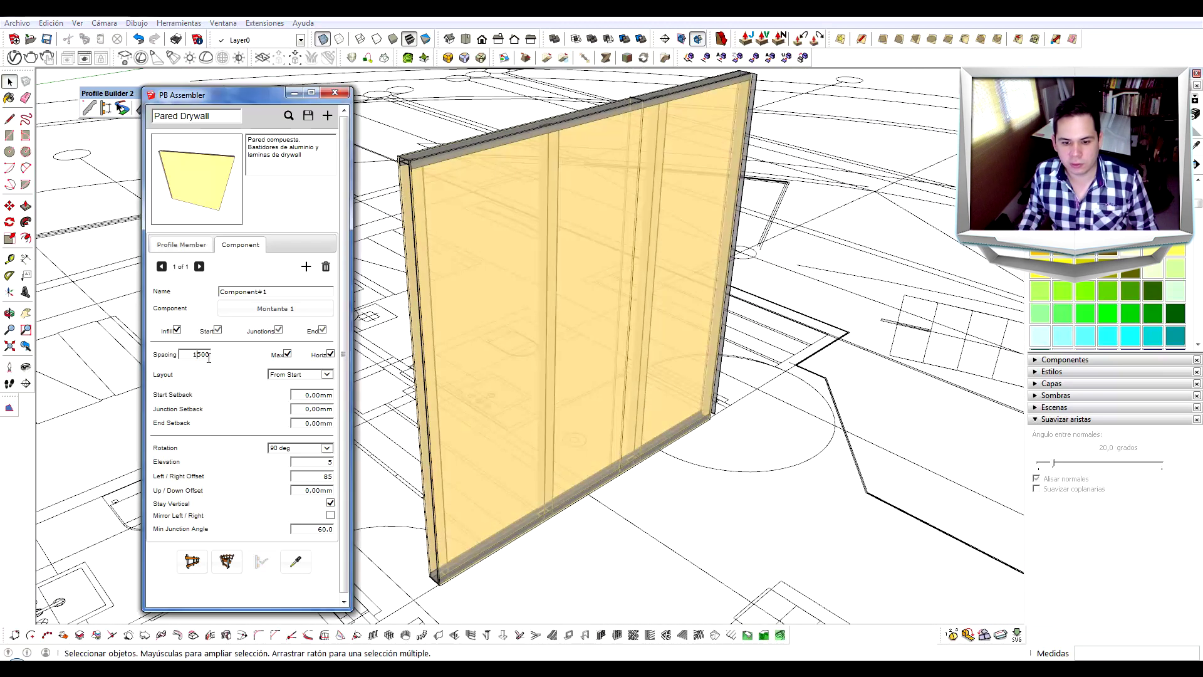
drag(197, 353, 212, 353)
text(000)
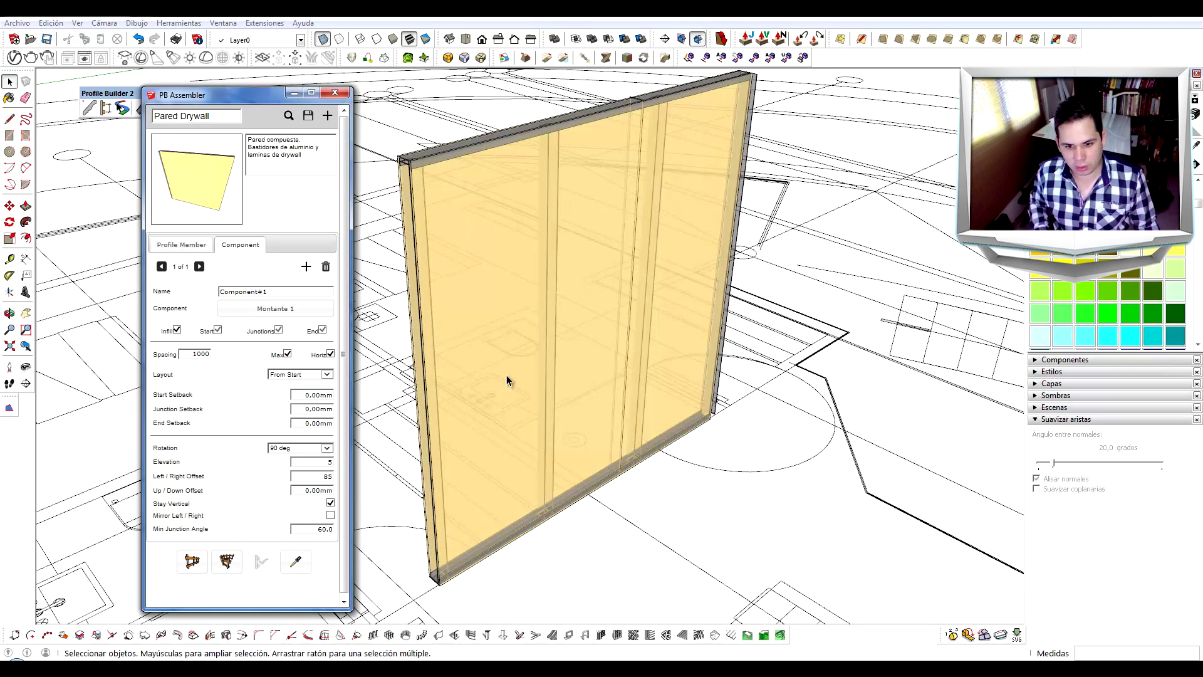
mouse_move(507, 374)
middle_down()
mouse_move(547, 316)
mouse_move(644, 349)
mouse_move(482, 283)
middle_up()
scroll(638, 446, down, 5)
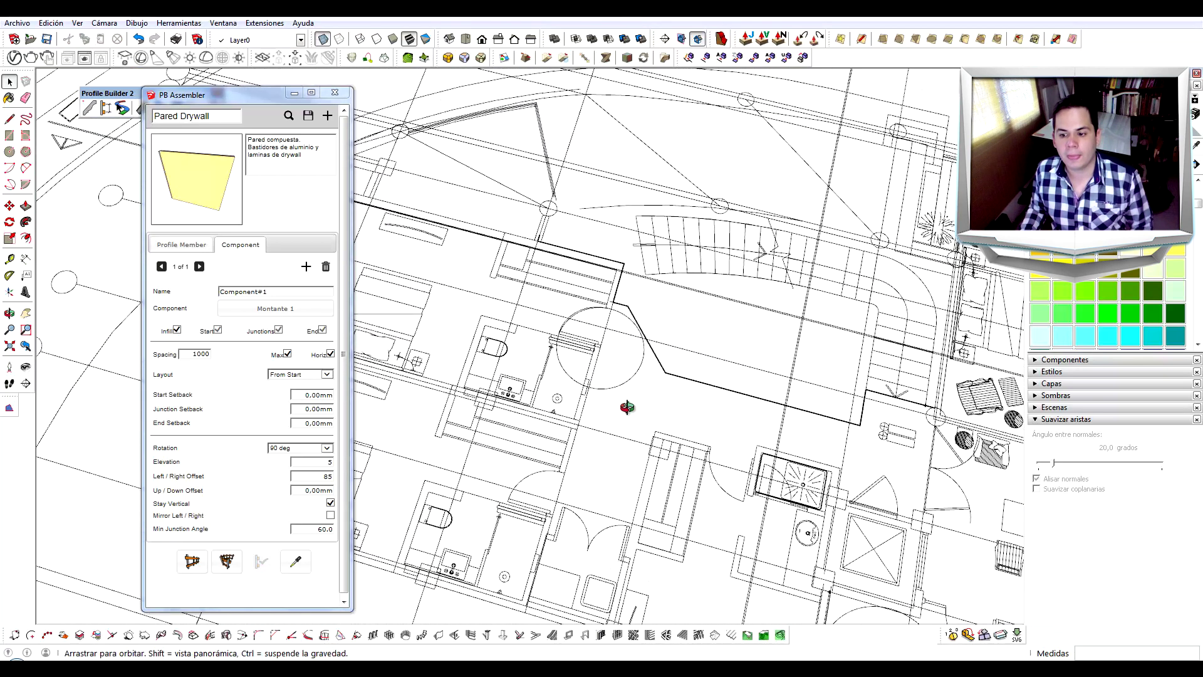
mouse_move(626, 403)
middle_down()
mouse_move(664, 348)
mouse_move(422, 486)
mouse_move(689, 213)
middle_up()
scroll(692, 155, up, 3)
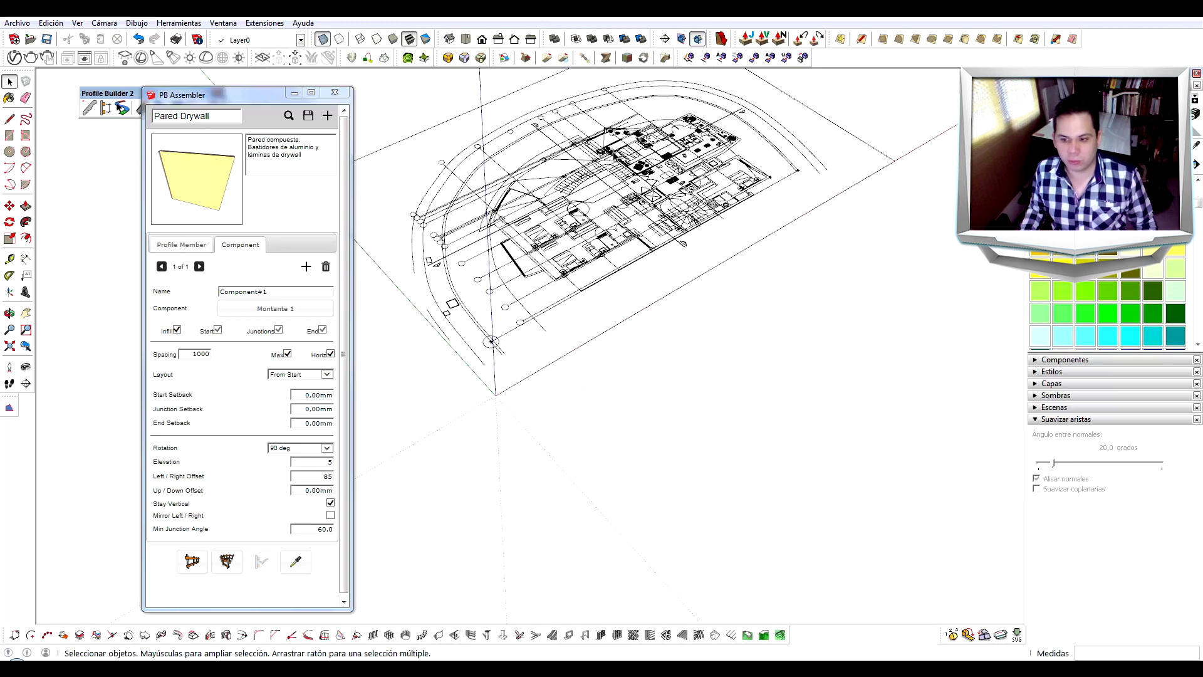
scroll(546, 156, up, 5)
scroll(546, 157, up, 3)
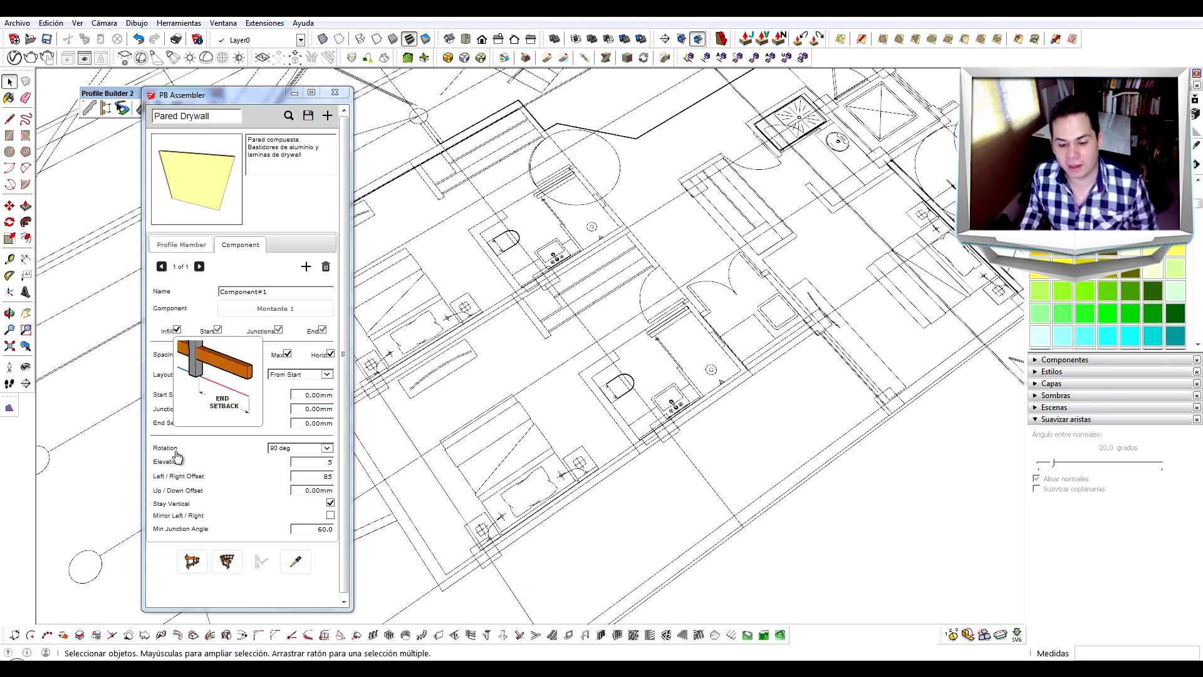
- Build the first Pared Drywall wall along the floor plan
click(192, 561)
scroll(659, 276, up, 2)
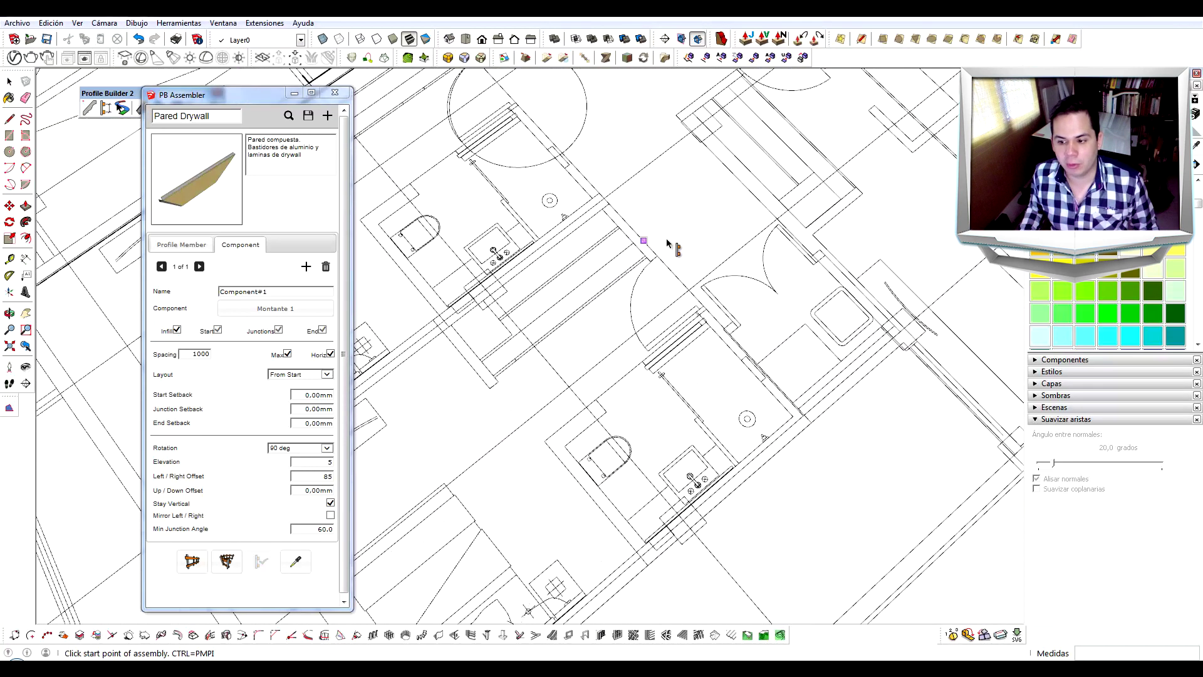
click(656, 255)
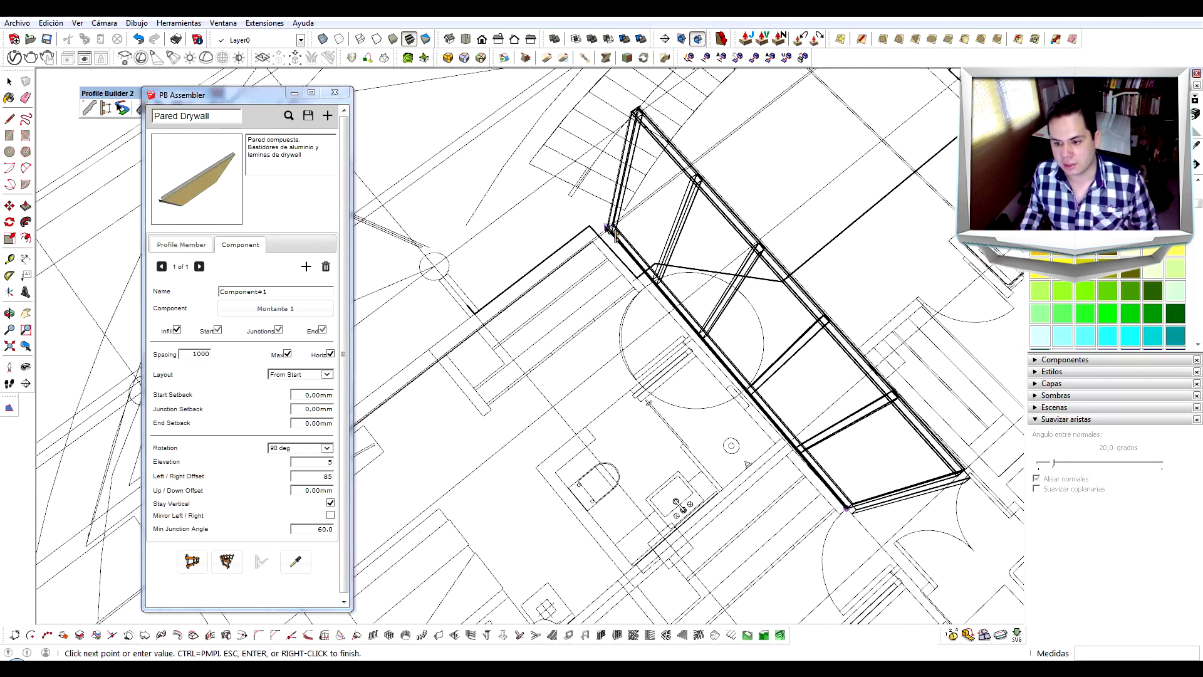
scroll(626, 281, up, 2)
scroll(536, 185, up, 2)
scroll(536, 184, down, 5)
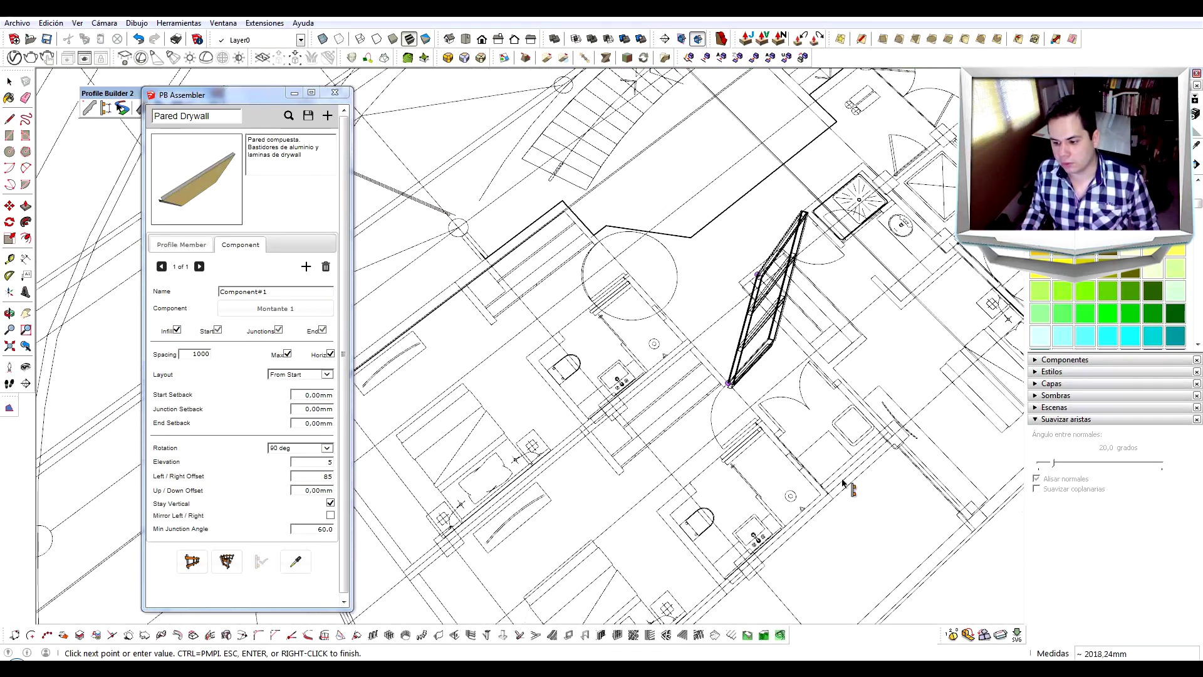
scroll(823, 545, up, 3)
scroll(823, 496, up, 3)
scroll(576, 523, up, 2)
click(575, 523)
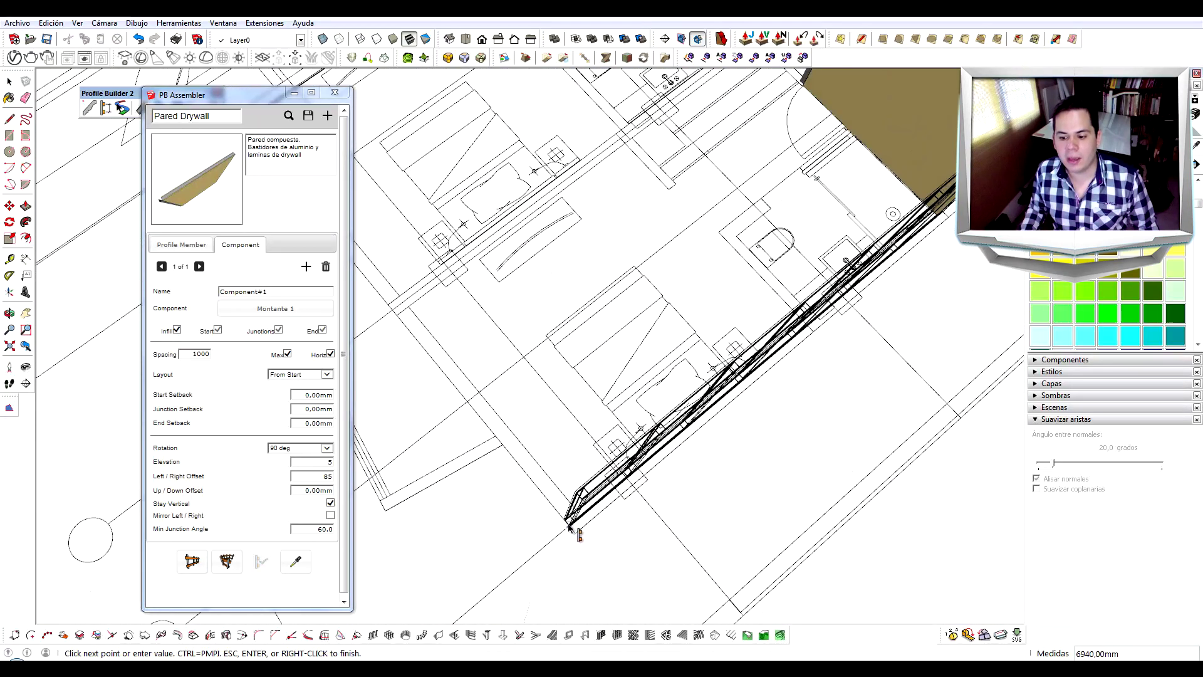
- Add the second and third walls to the room corner and finish the wall run
scroll(657, 478, down, 2)
scroll(418, 275, up, 3)
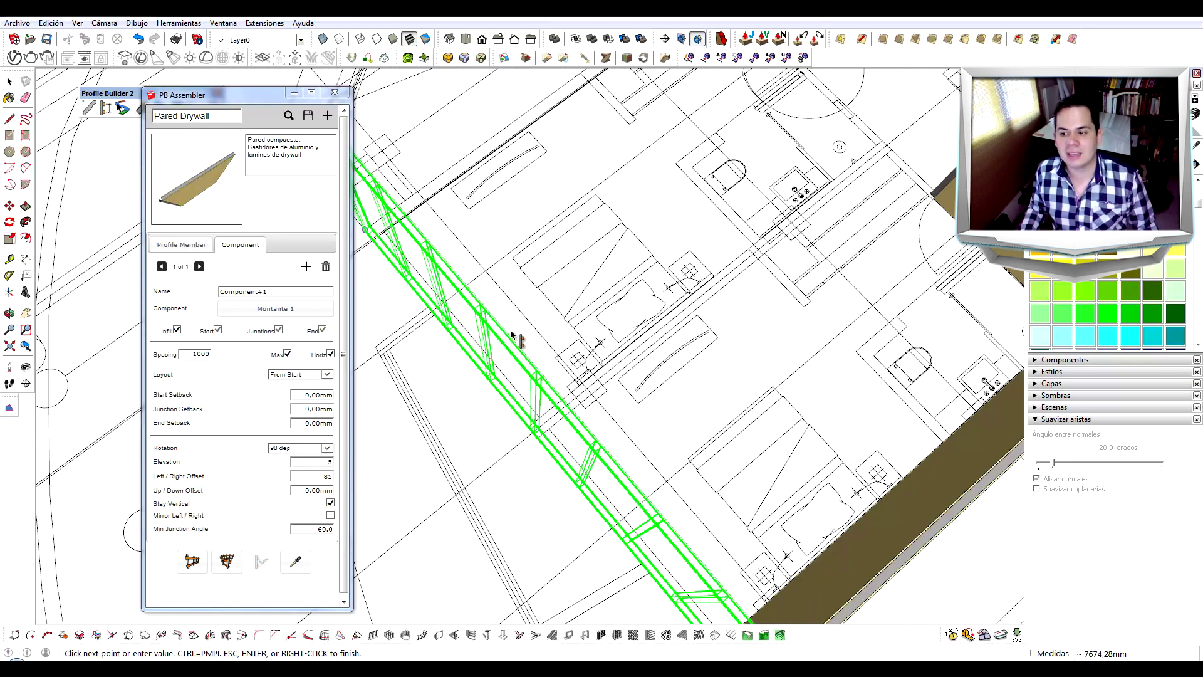
scroll(517, 341, down, 3)
scroll(583, 207, up, 3)
scroll(581, 200, up, 2)
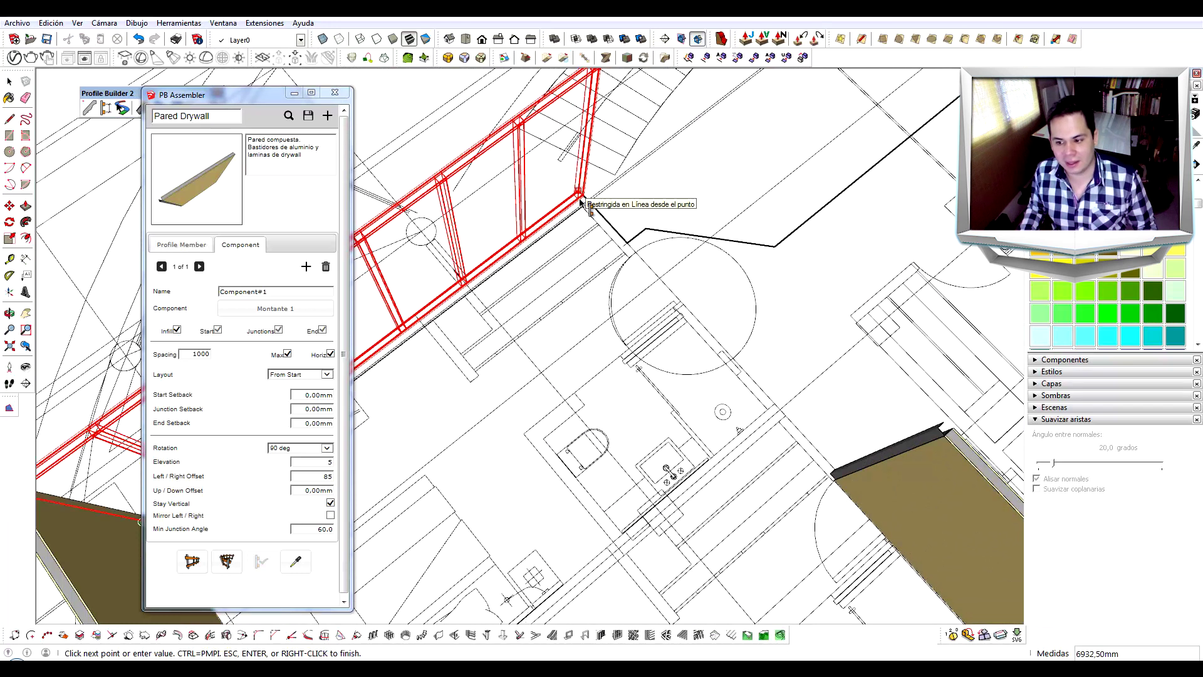
click(583, 200)
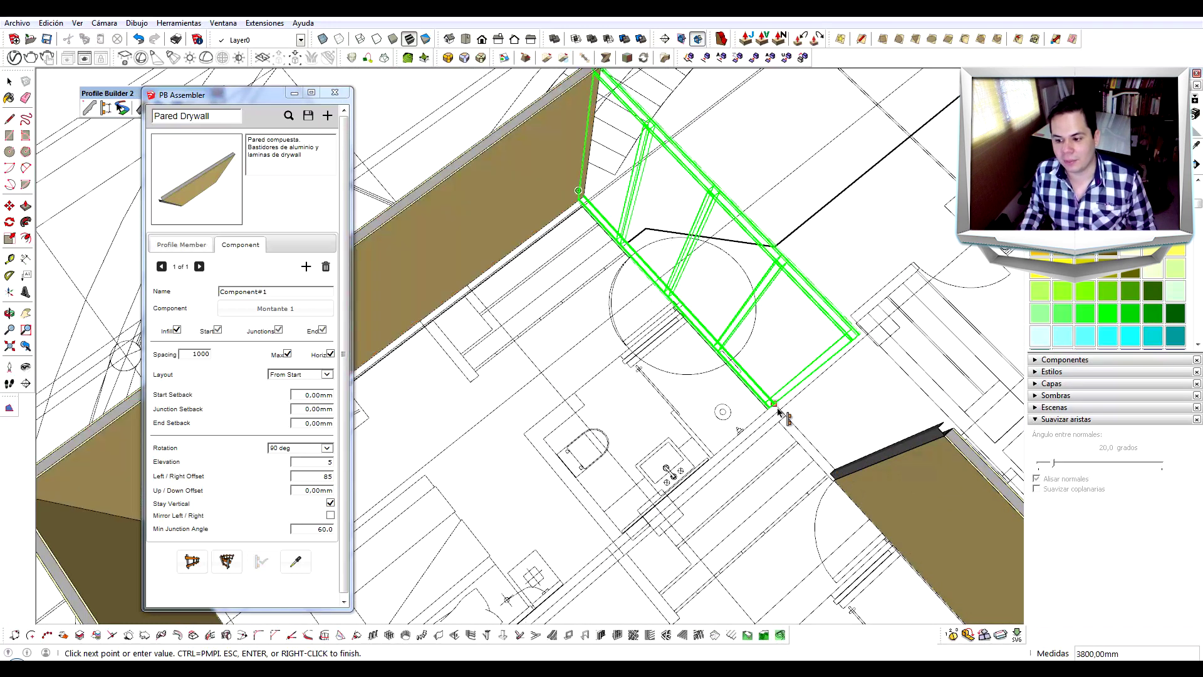
scroll(779, 410, up, 2)
click(782, 411)
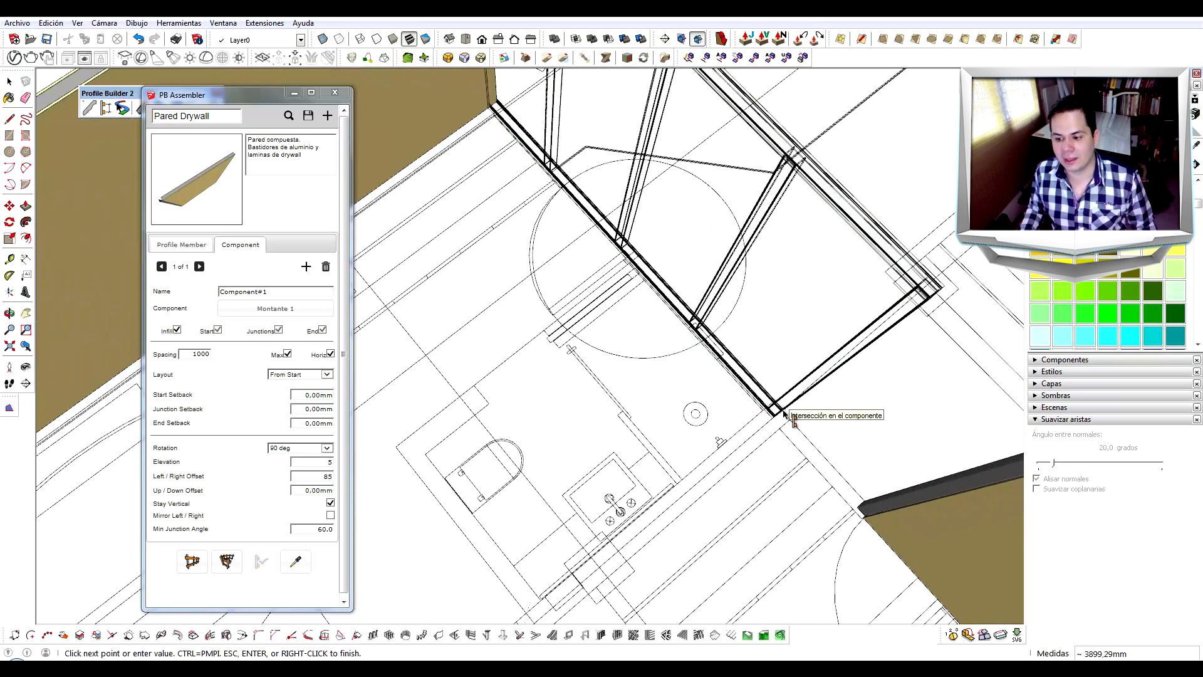
scroll(726, 257, down, 2)
scroll(725, 257, down, 3)
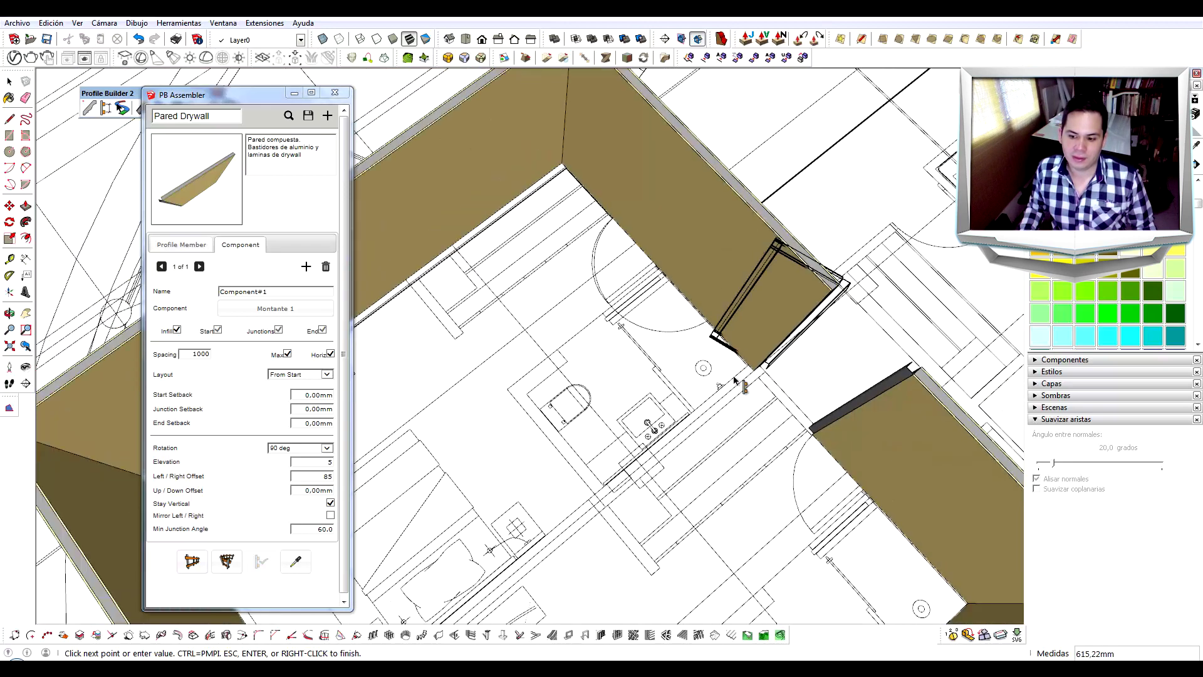
middle_drag(730, 376, 412, 351)
scroll(412, 351, up, 3)
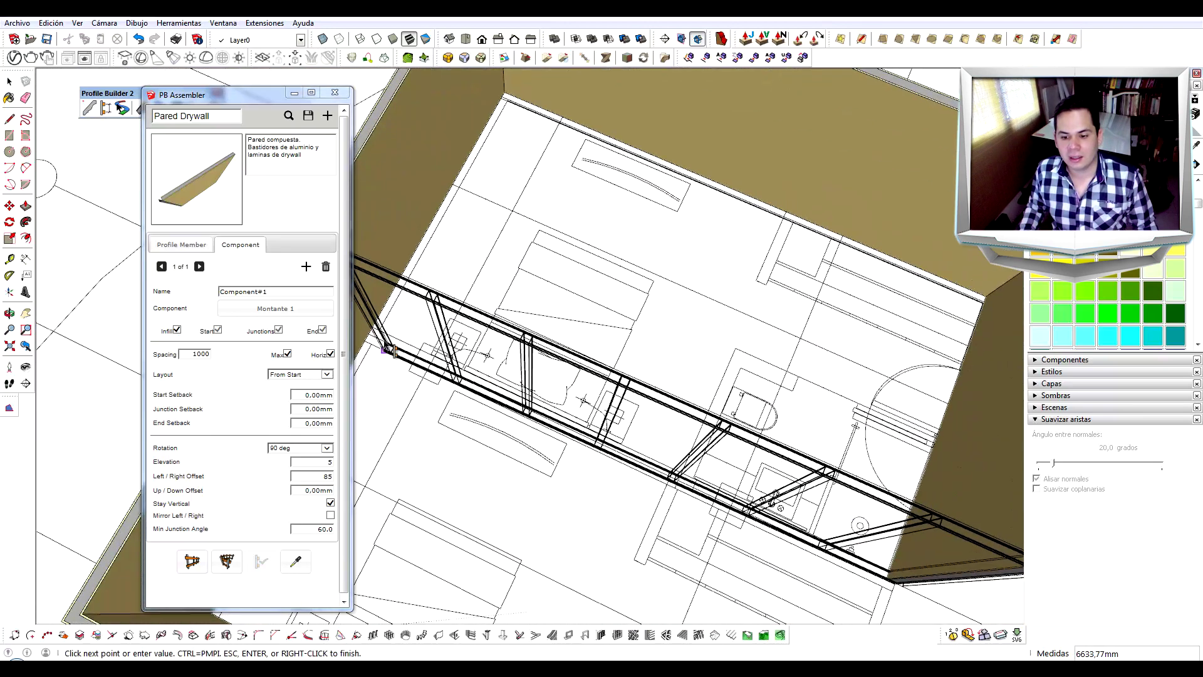
scroll(521, 327, down, 3)
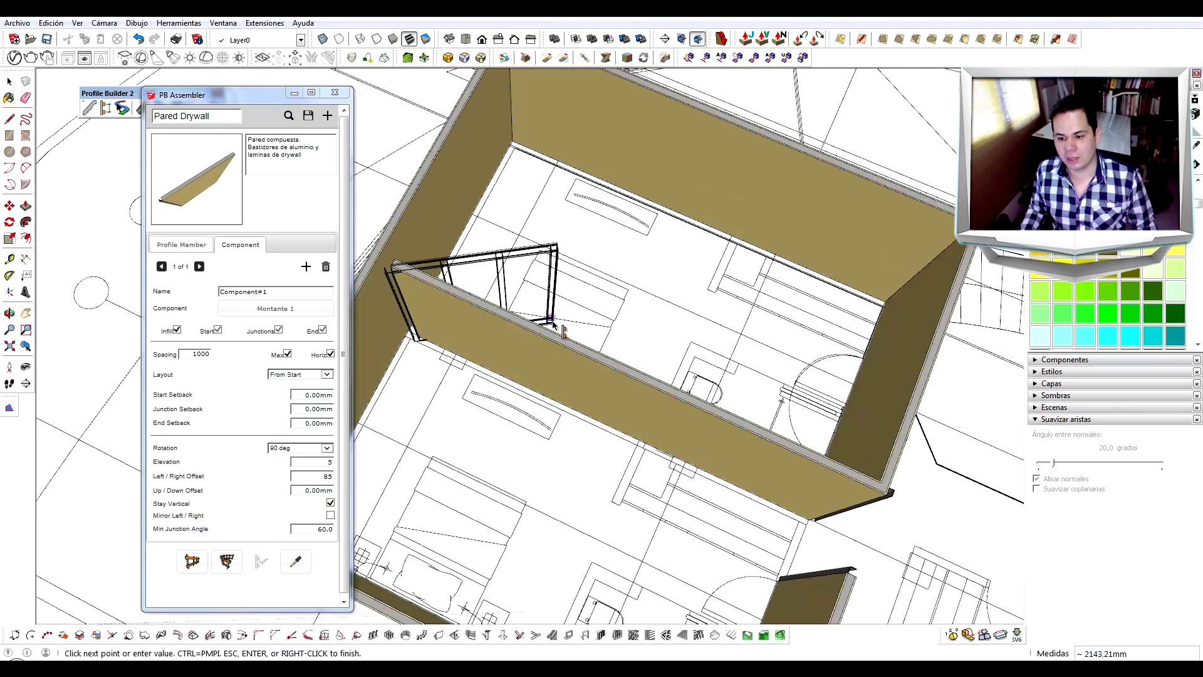
key(Escape)
- Zoom into the wall corner and delete the loose stud sticking out there
click(10, 81)
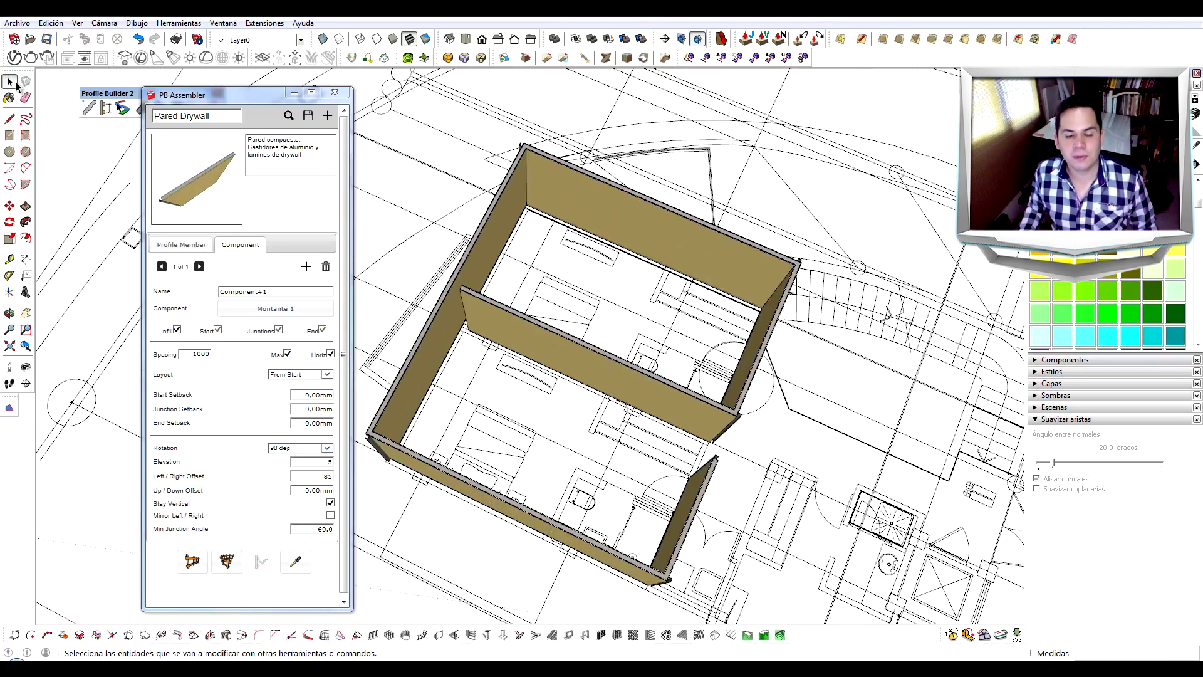
middle_drag(626, 282, 652, 260)
scroll(690, 345, up, 3)
scroll(739, 398, up, 3)
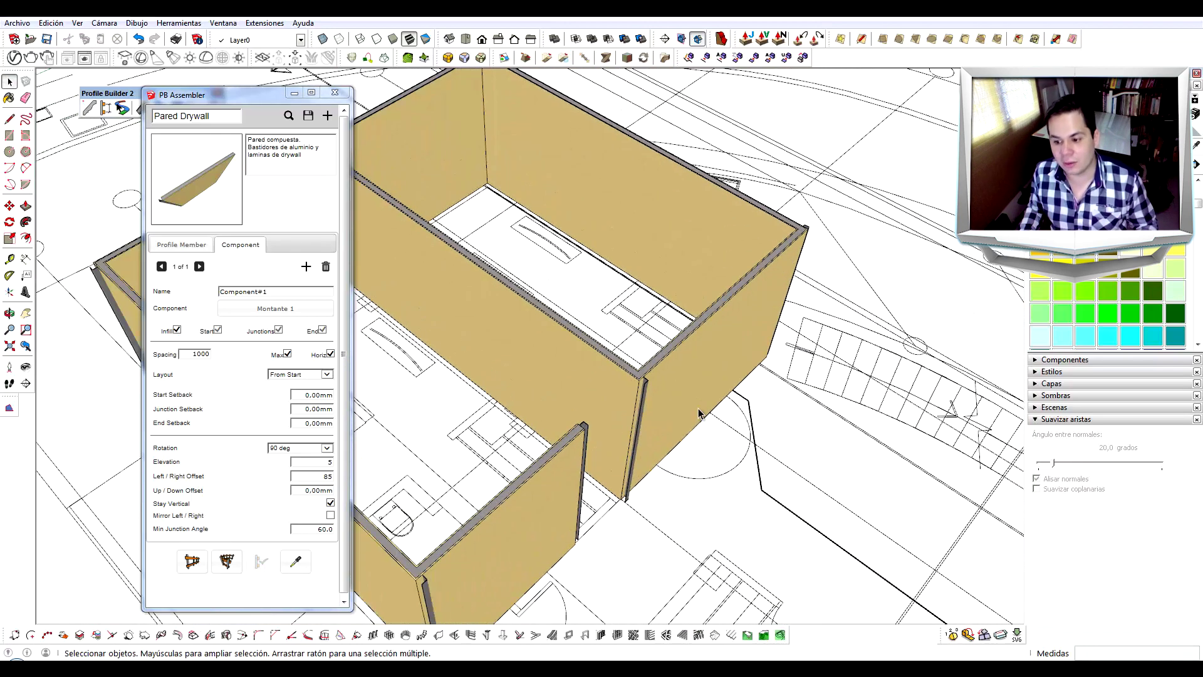
scroll(687, 378, up, 2)
middle_drag(687, 378, 584, 412)
scroll(578, 425, up, 2)
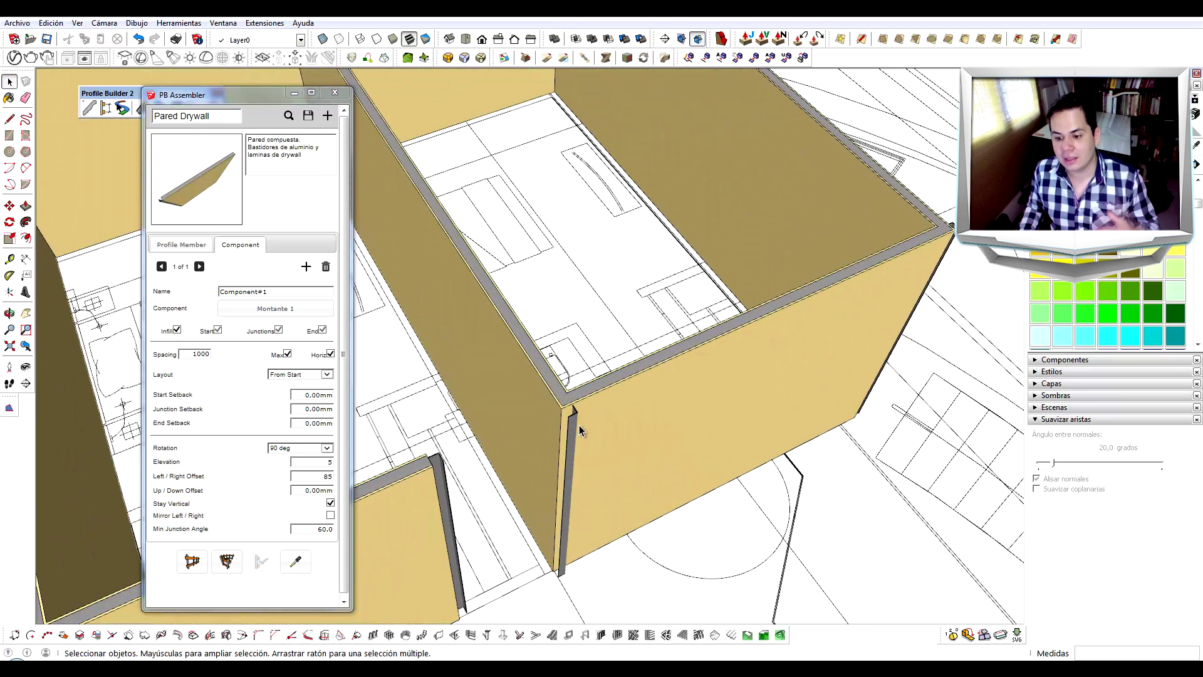
scroll(576, 427, up, 2)
click(575, 427)
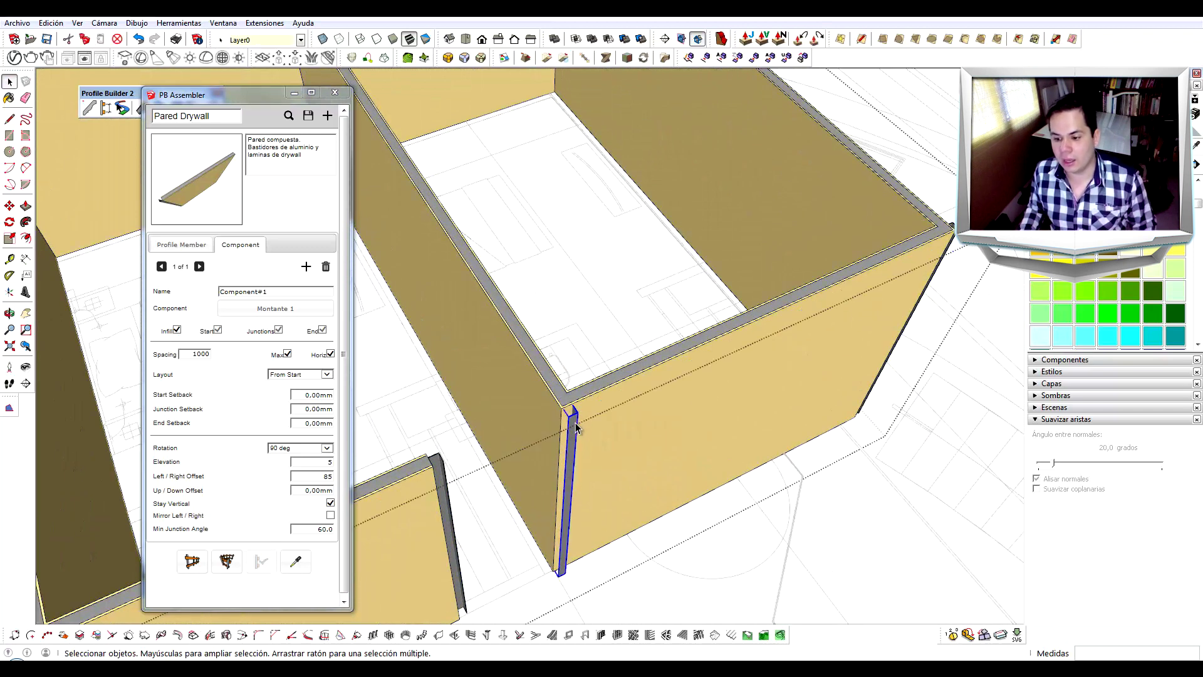
key(Delete)
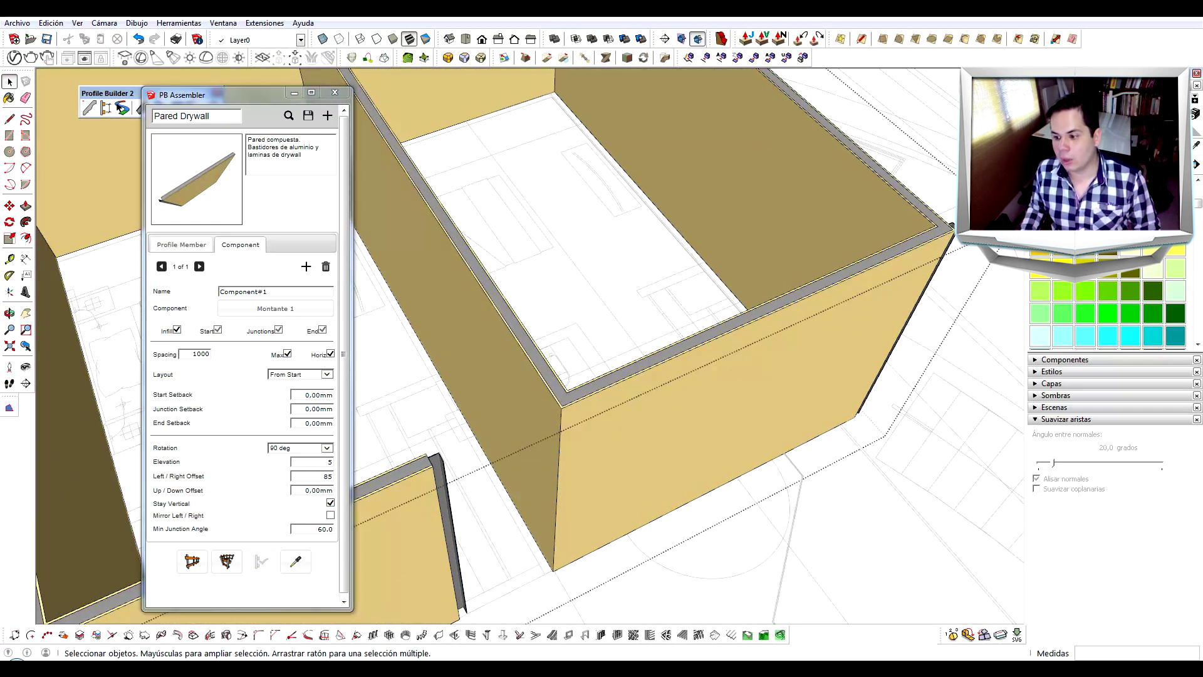
- Orbit around the room from above, checking the front-right corner edge
scroll(575, 427, down, 3)
middle_drag(586, 363, 275, 355)
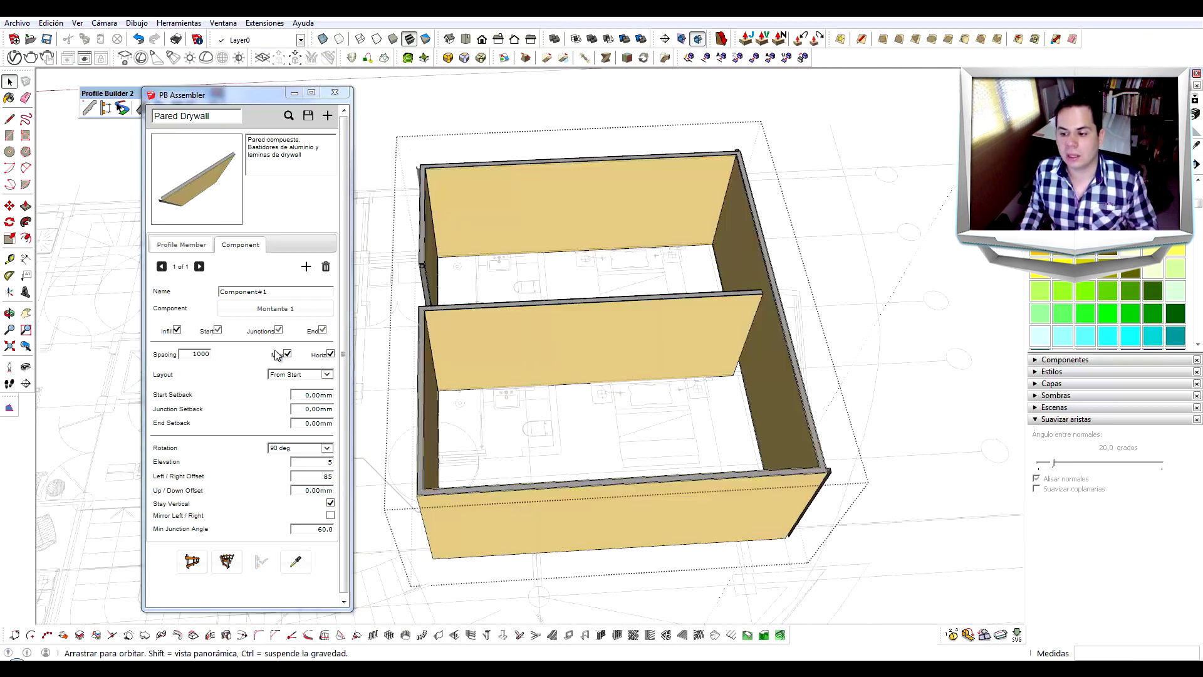
scroll(695, 498, up, 3)
click(743, 480)
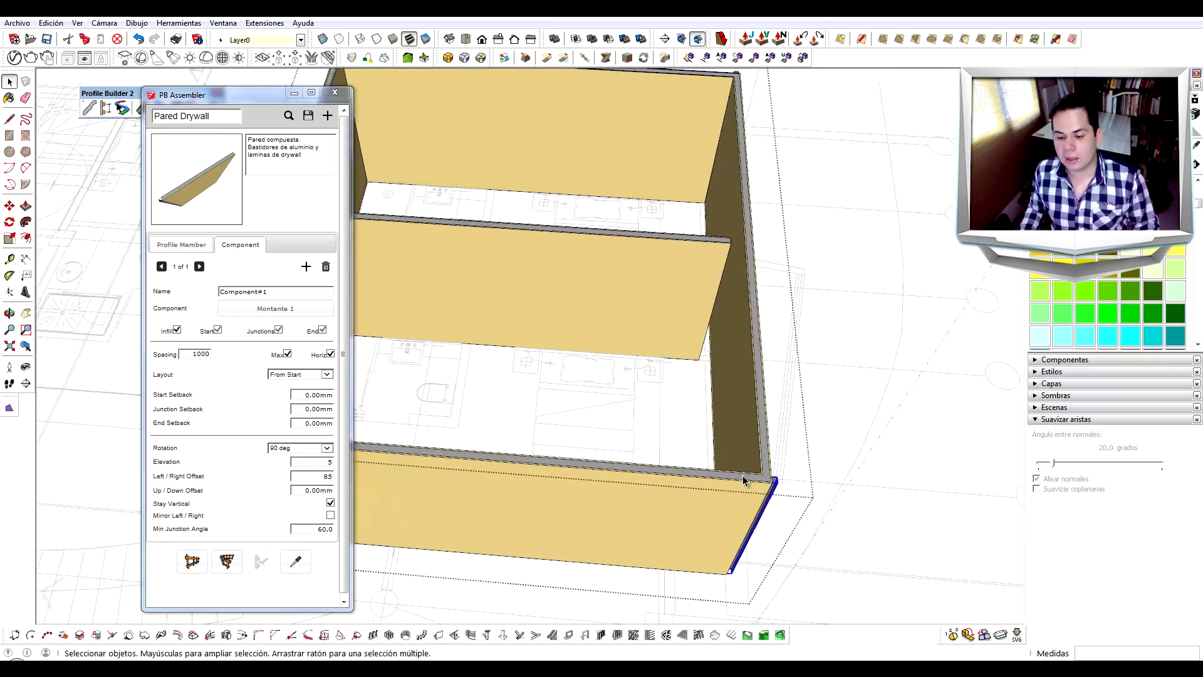
scroll(743, 480, down, 3)
middle_drag(884, 419, 915, 415)
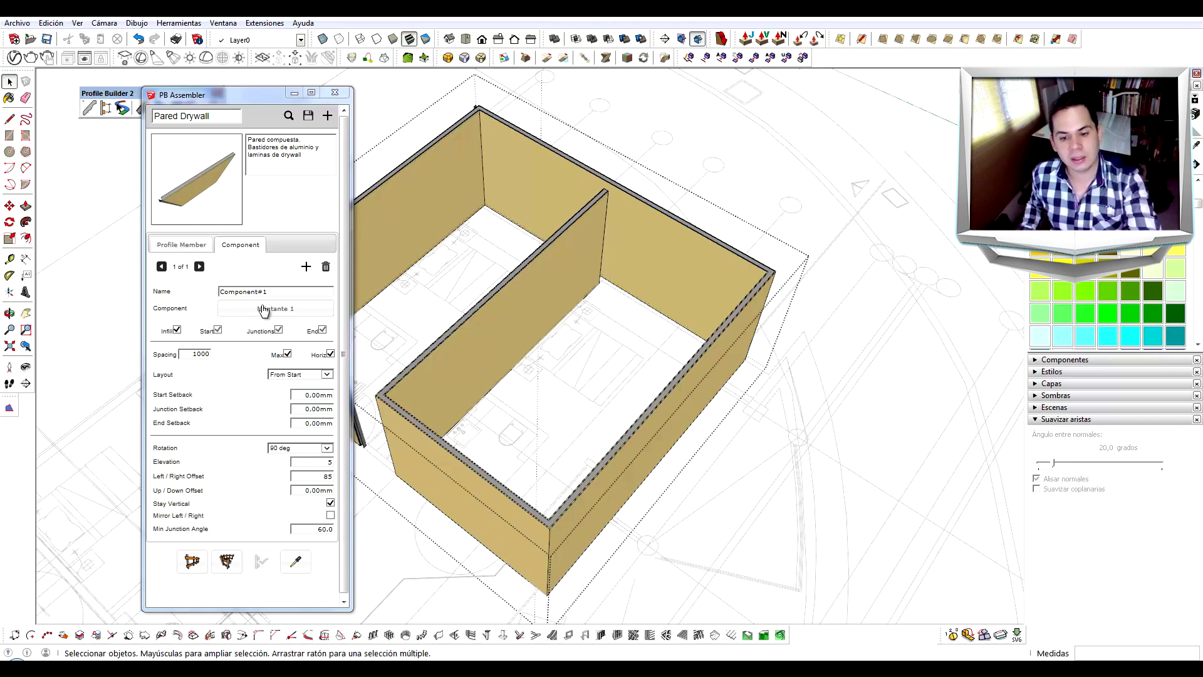
scroll(348, 290, down, 1)
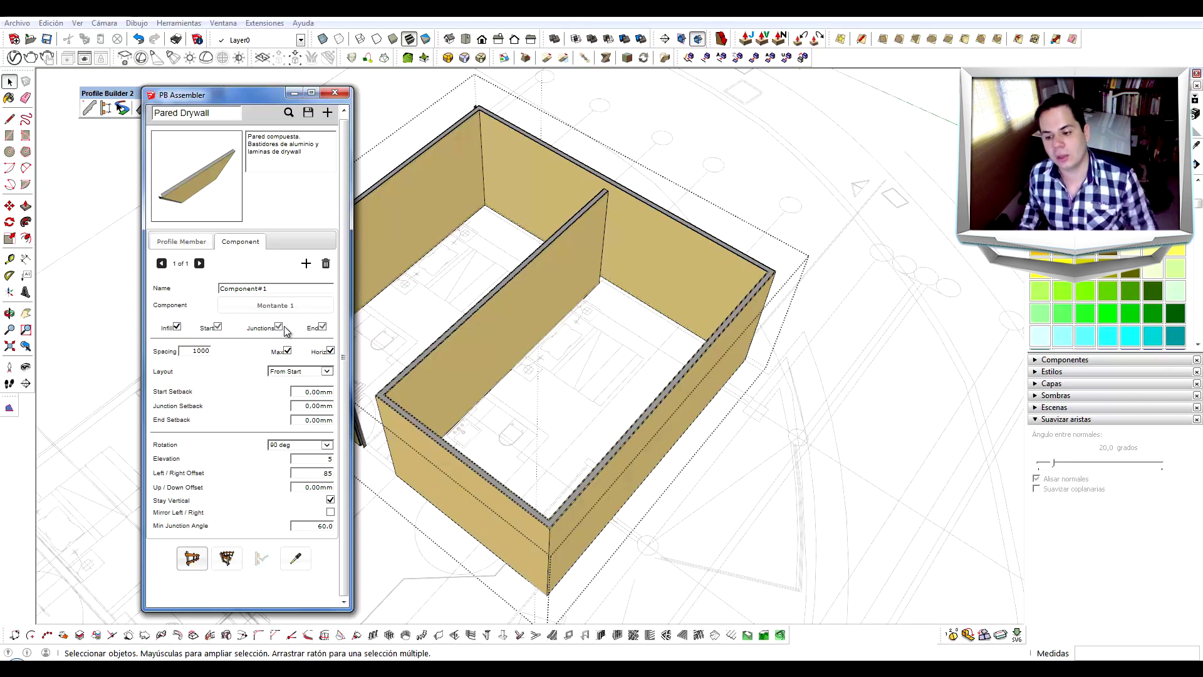
middle_drag(478, 119, 623, 193)
scroll(572, 309, up, 3)
mouse_move(571, 309)
middle_down()
mouse_move(393, 290)
mouse_move(548, 305)
middle_up()
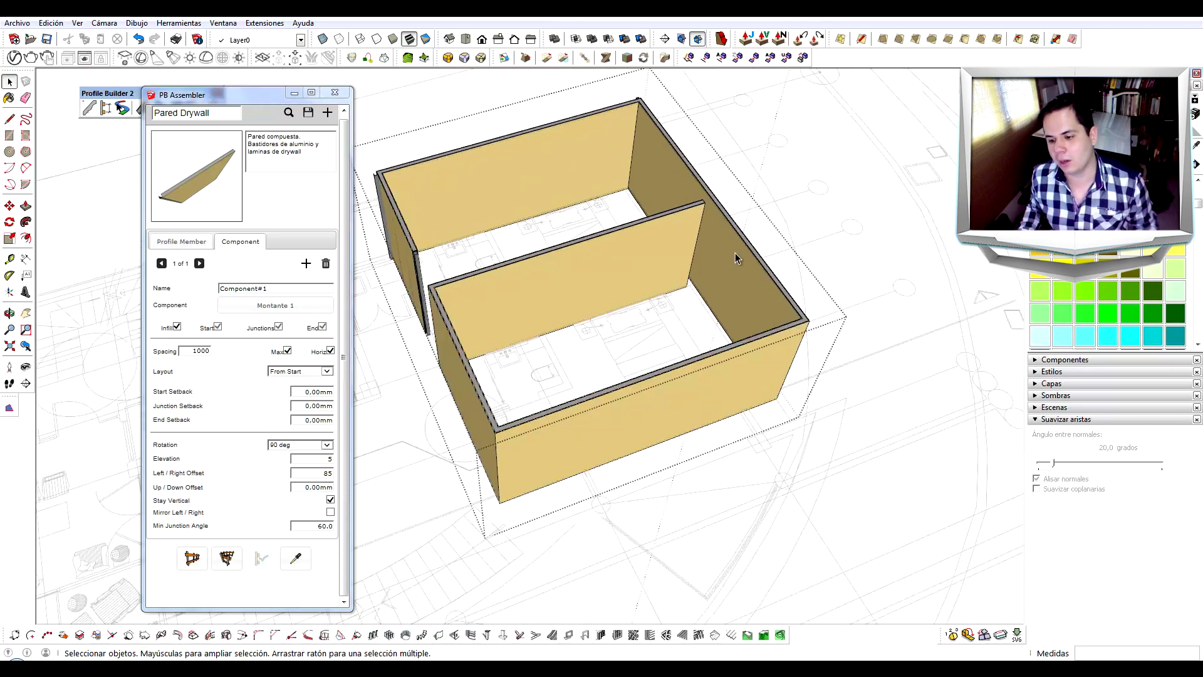
scroll(738, 259, down, 4)
middle_drag(537, 301, 302, 320)
scroll(529, 340, up, 3)
middle_drag(528, 341, 950, 357)
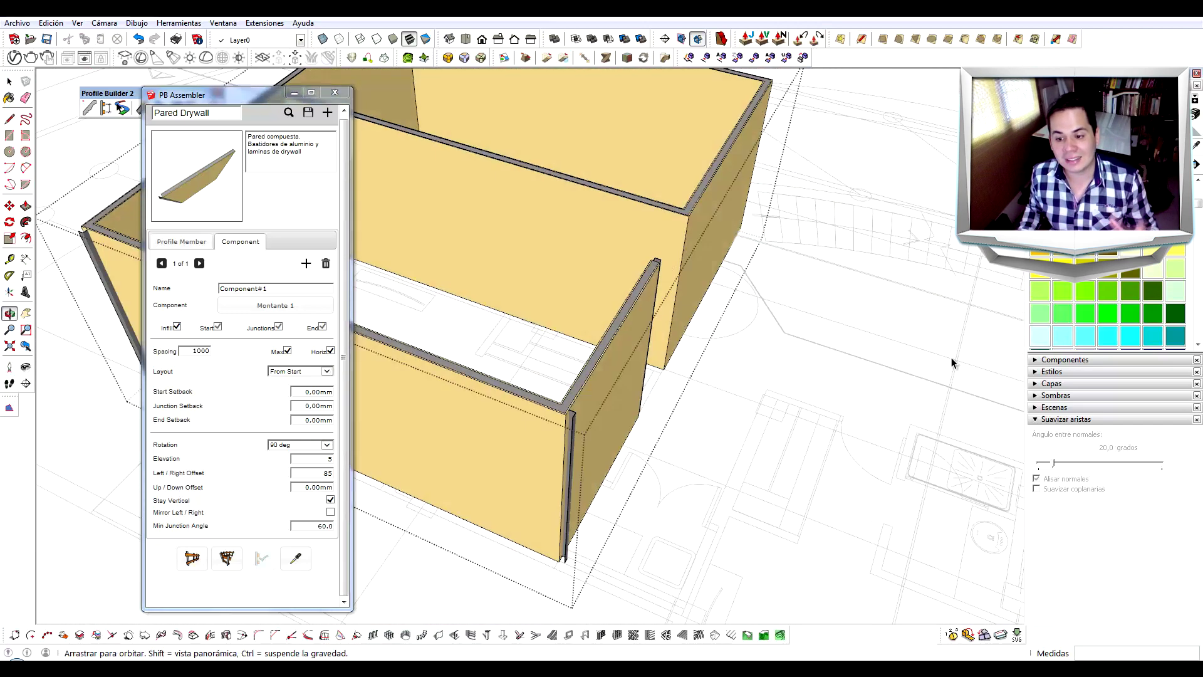
scroll(773, 311, down, 4)
scroll(561, 270, up, 3)
scroll(561, 270, up, 3)
scroll(572, 252, up, 2)
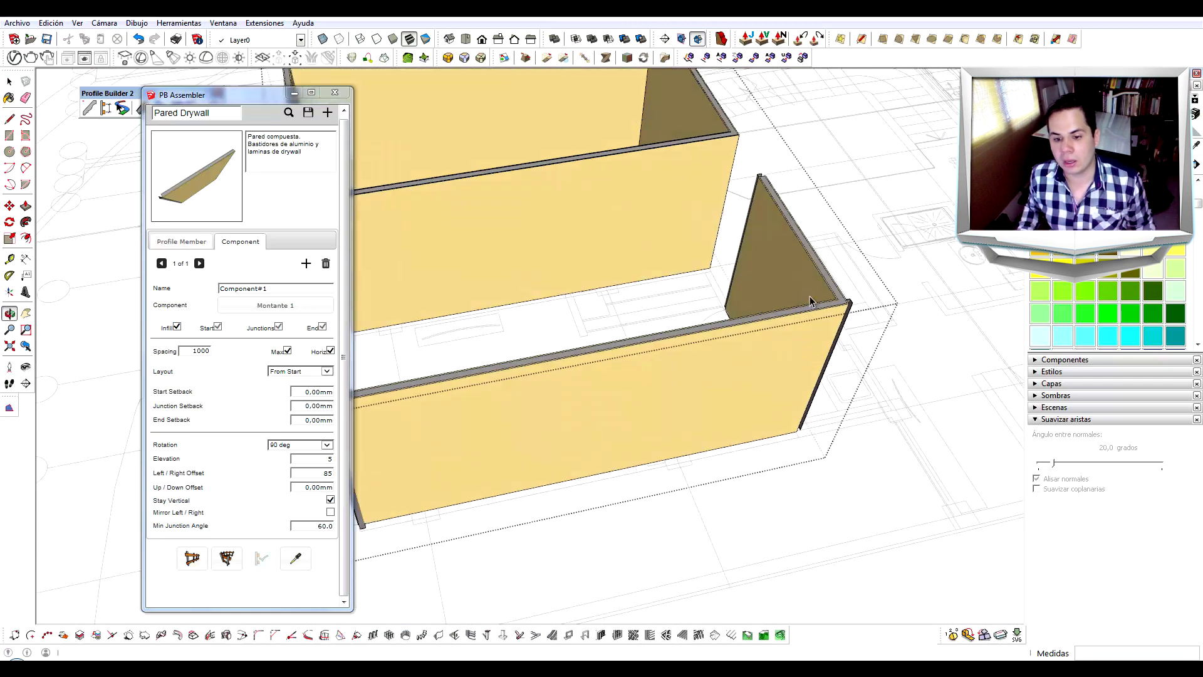
scroll(664, 204, down, 3)
middle_drag(664, 203, 456, 211)
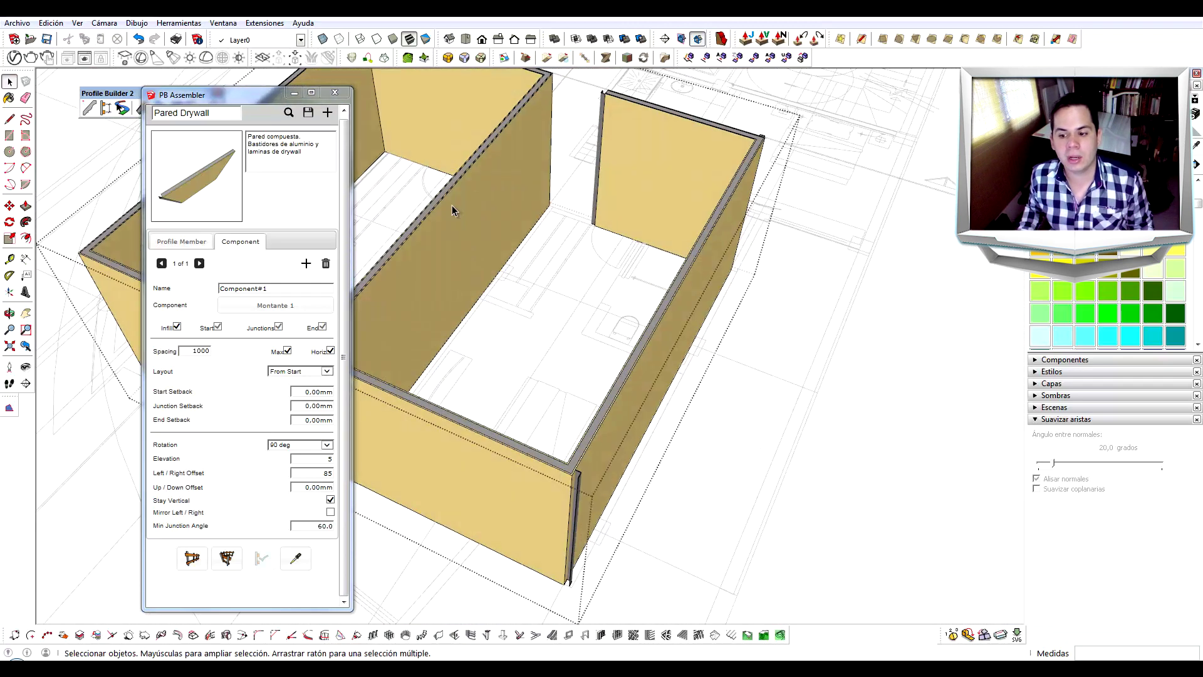
scroll(641, 231, up, 5)
scroll(615, 253, up, 1)
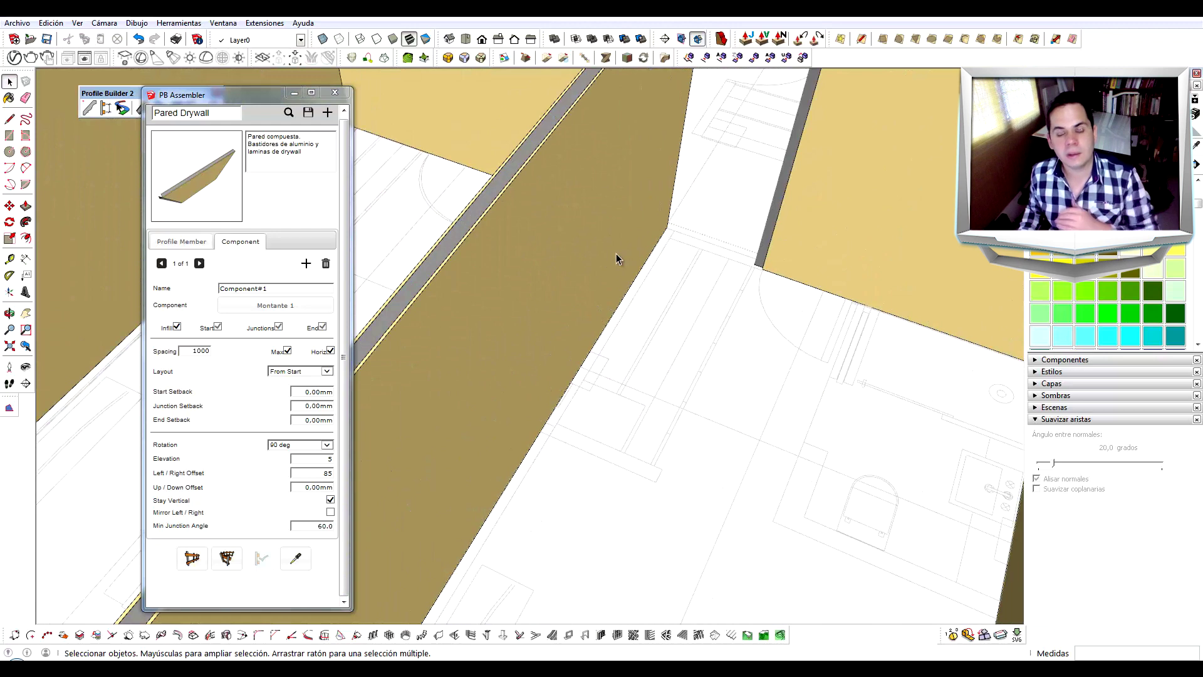
scroll(615, 254, down, 2)
scroll(615, 253, down, 2)
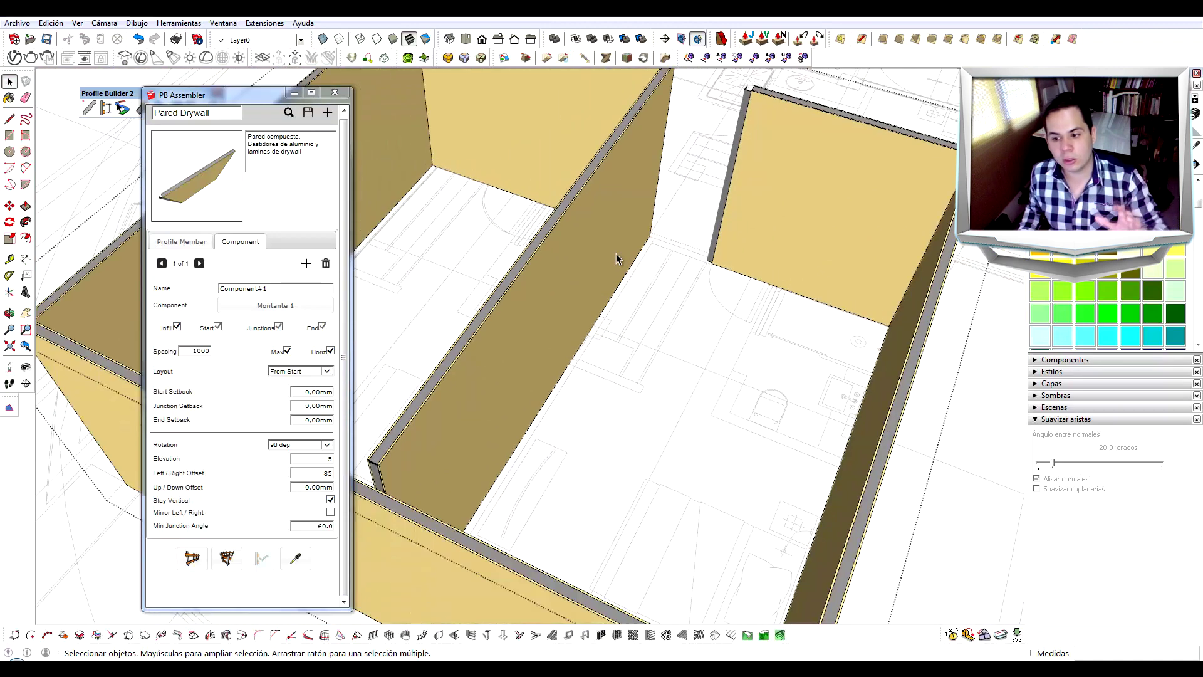
middle_drag(615, 253, 414, 310)
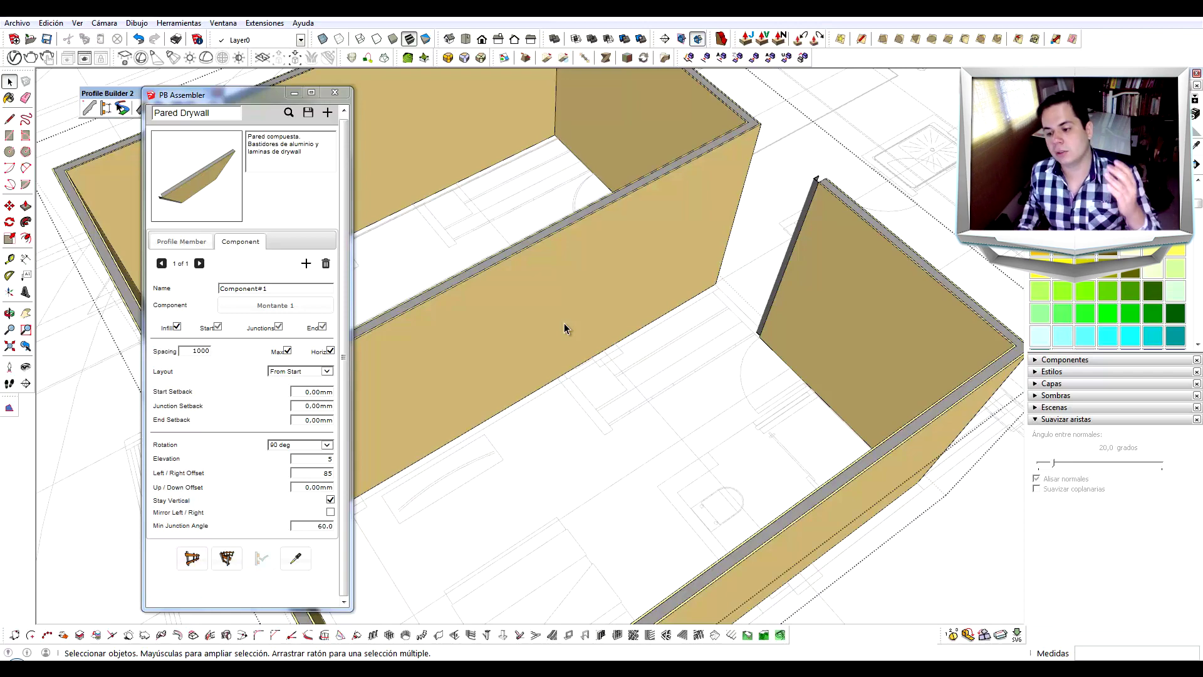
mouse_move(531, 343)
middle_down()
mouse_move(810, 346)
mouse_move(633, 317)
mouse_move(731, 311)
middle_up()
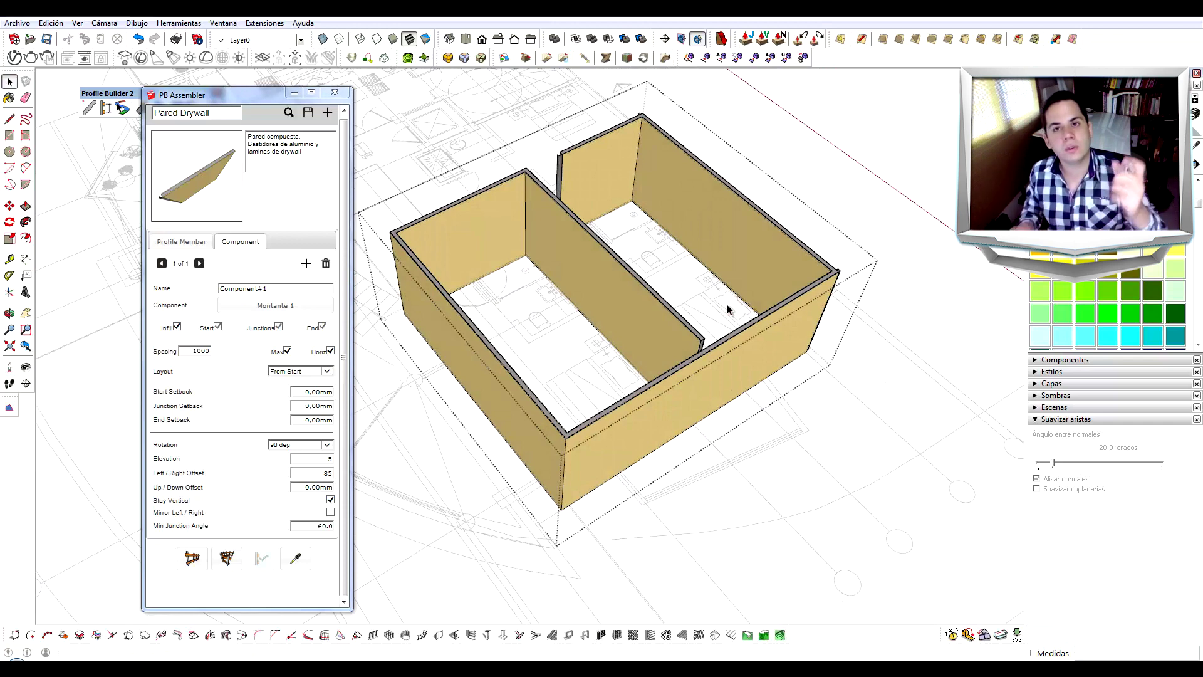
- Close PB Assembler, open and enlarge the PB Quantifier report, then close it
click(335, 92)
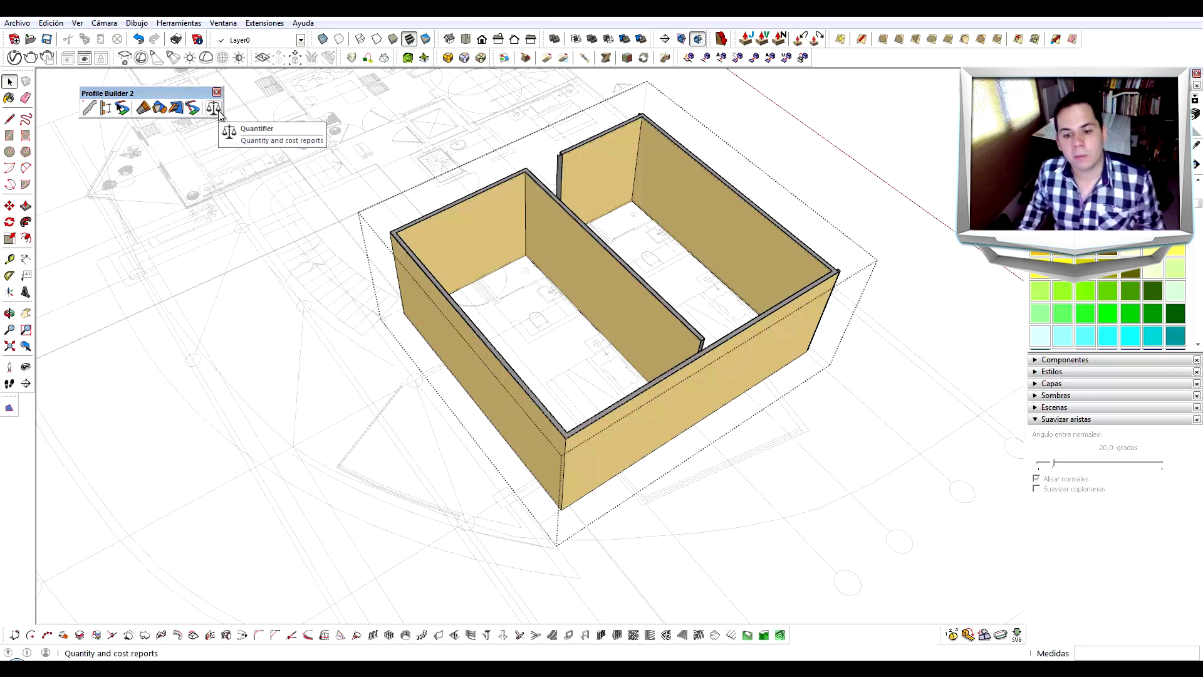
click(214, 108)
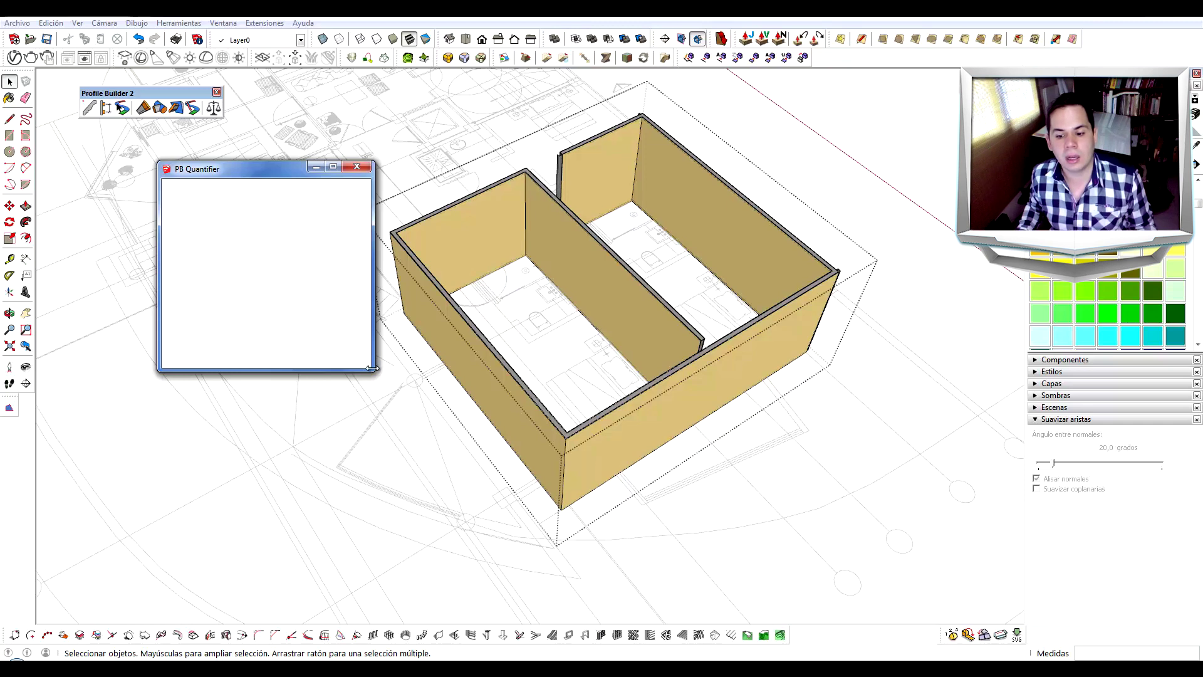
drag(371, 371, 387, 432)
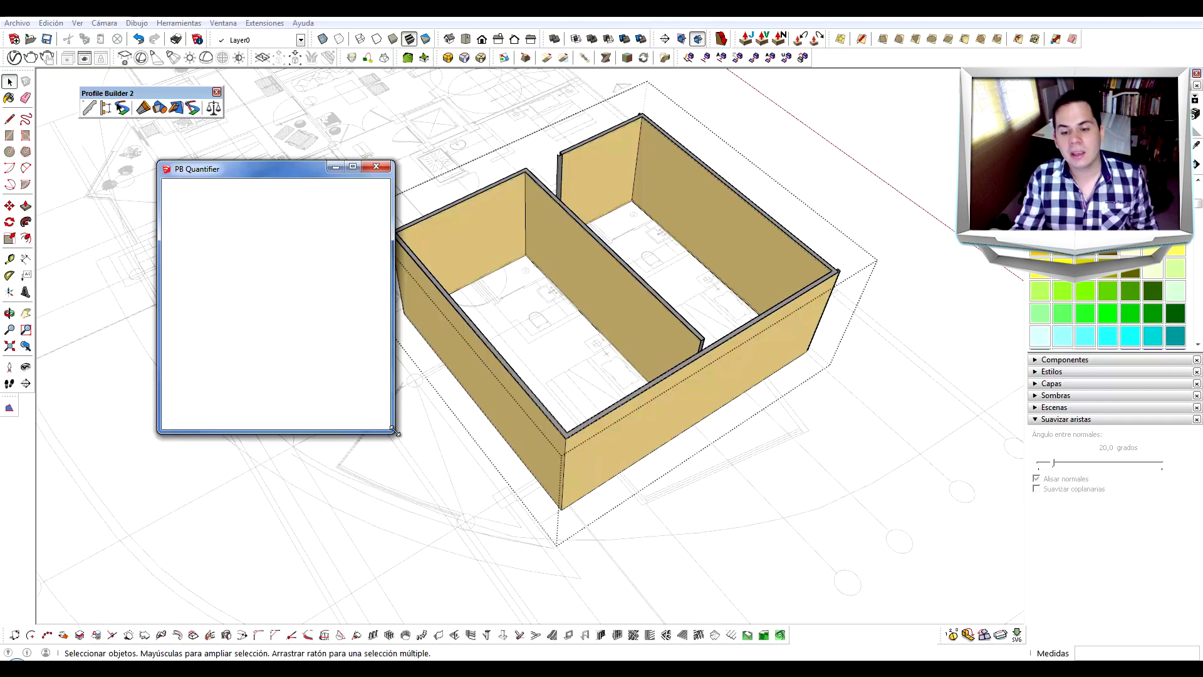
click(372, 164)
- Zoom in and out to review the finished two-room walls over the floor plan
scroll(531, 236, up, 2)
scroll(564, 225, up, 3)
scroll(607, 219, up, 3)
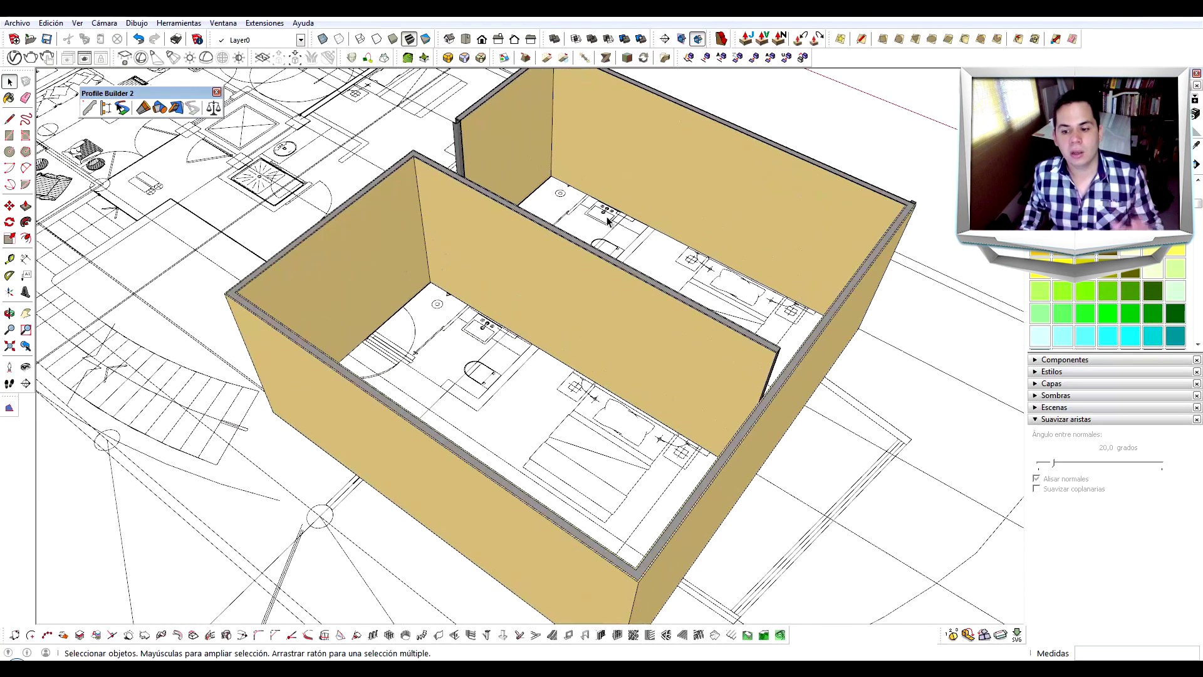
scroll(565, 271, down, 3)
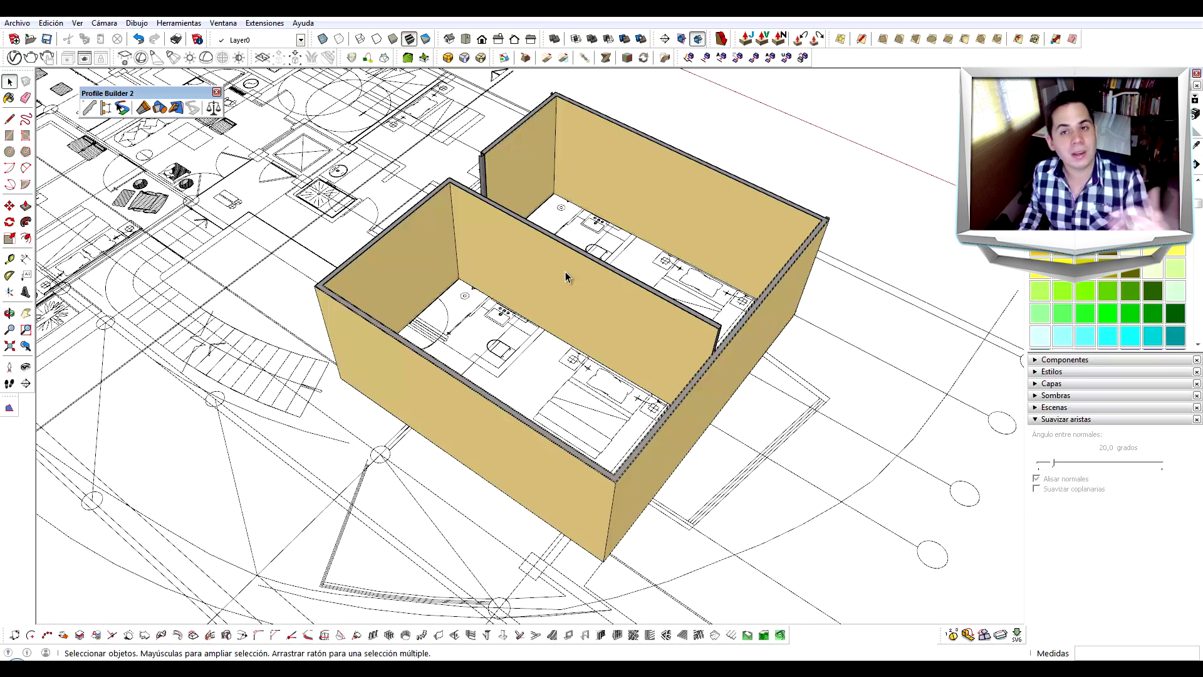
scroll(565, 273, down, 1)
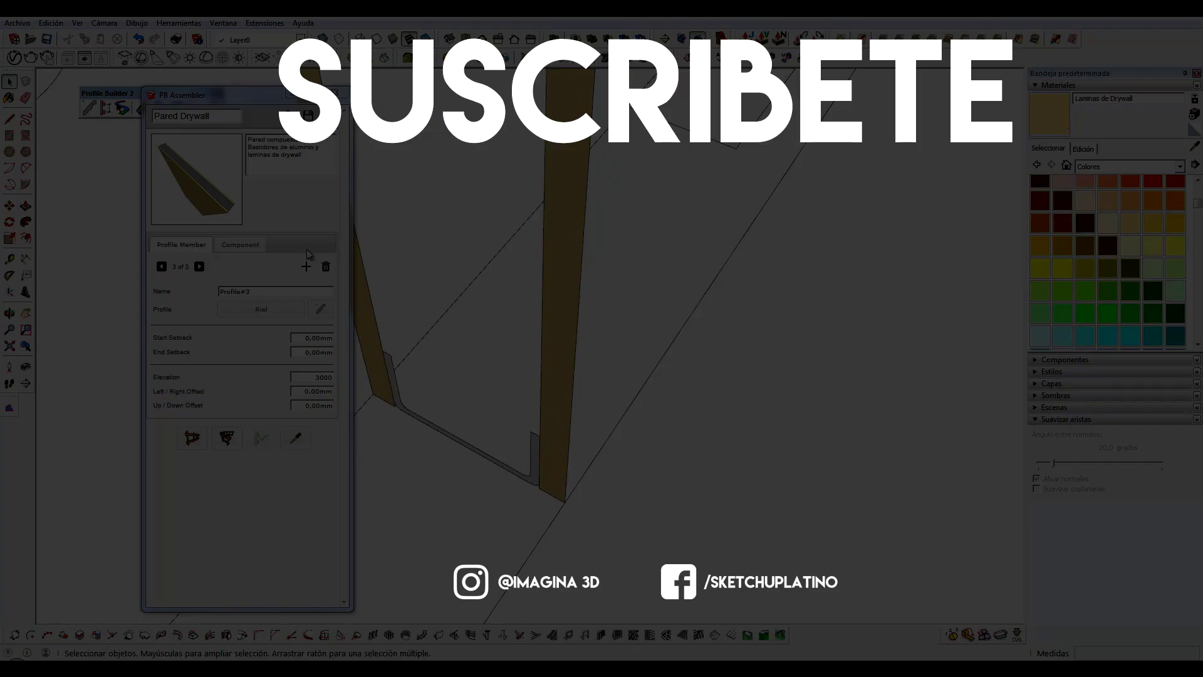
- Pick the rail shape from the model and create a new profile named Riel2
click(306, 267)
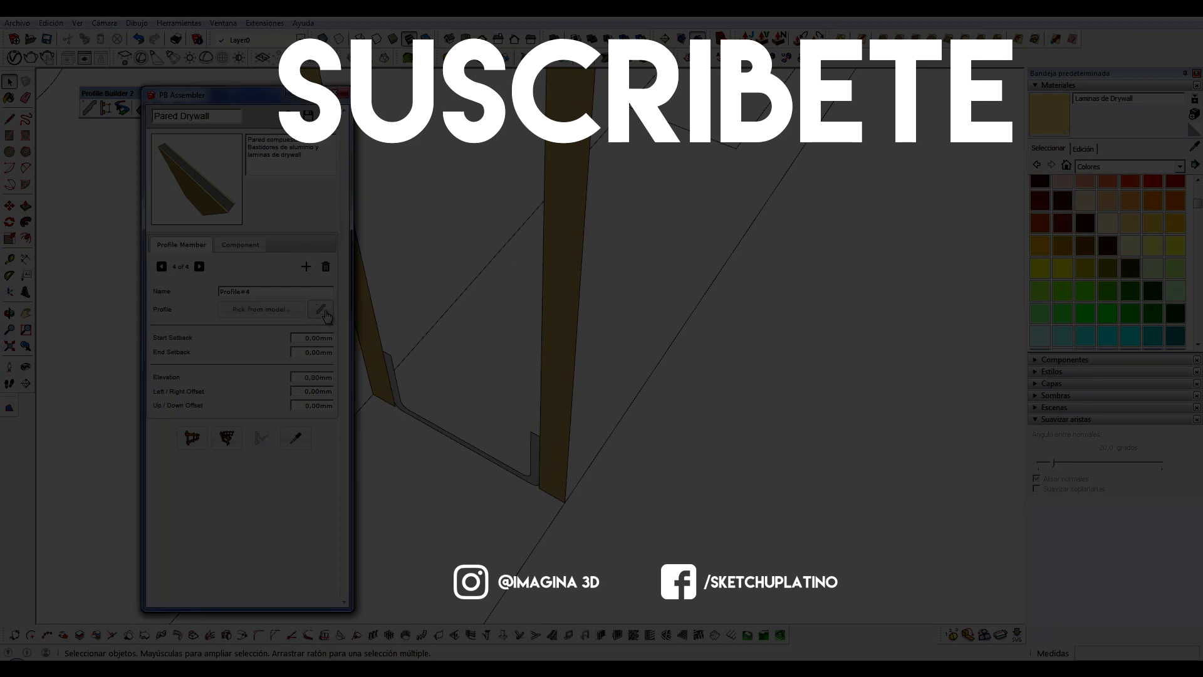
click(536, 476)
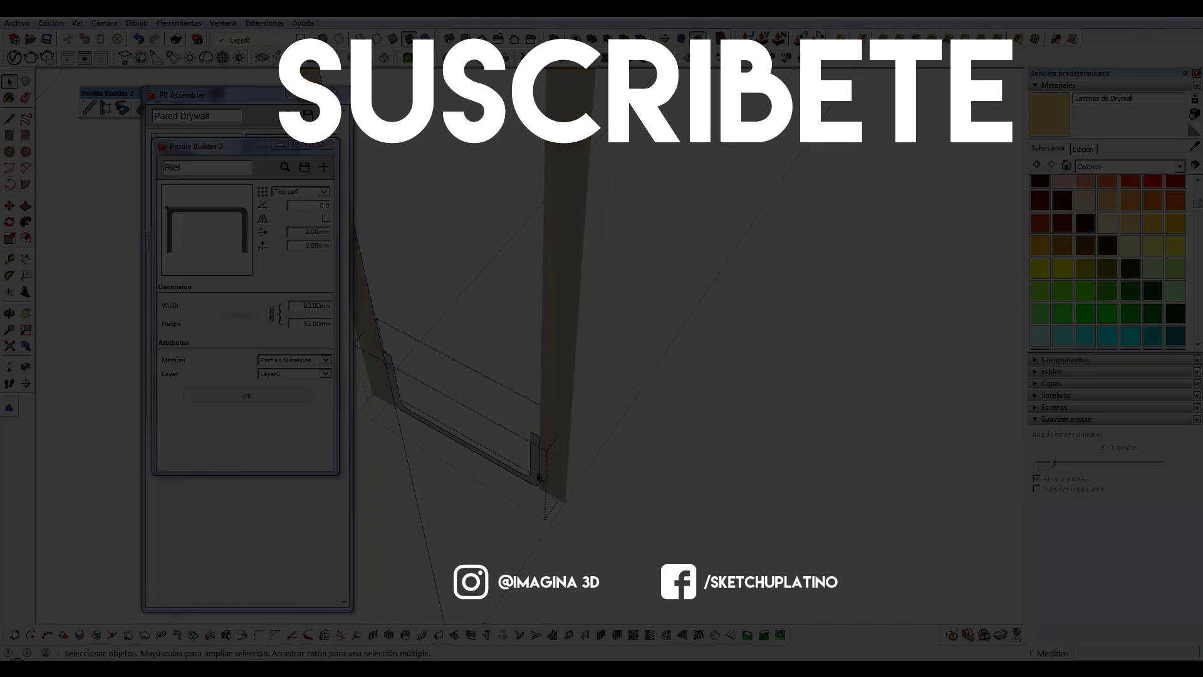
click(323, 166)
text(Riel2)
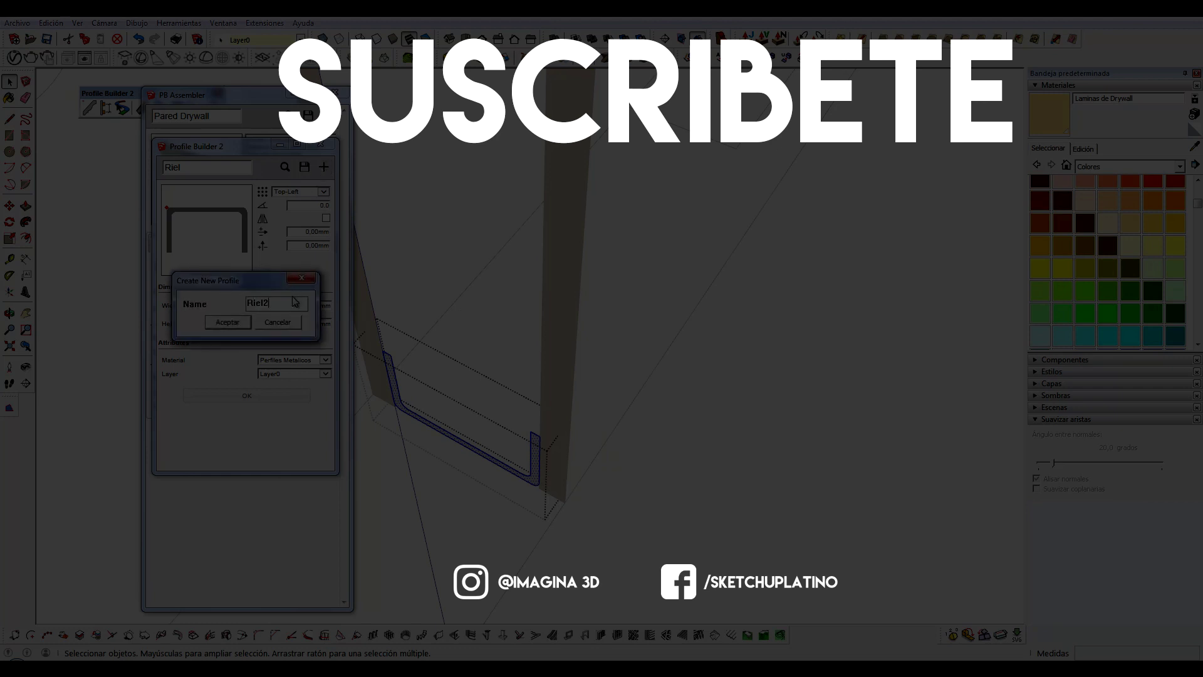
key(Return)
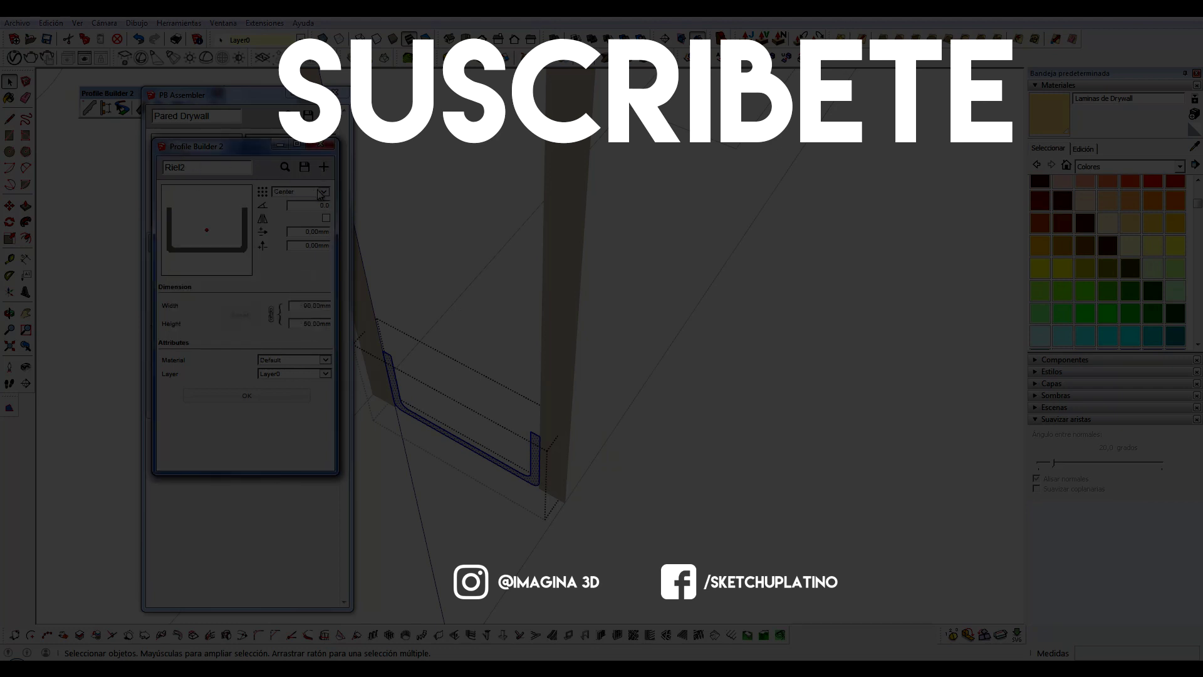
- Set the new profile's anchor to Bottom-Left and its material to Perfiles Metálicos
click(312, 191)
click(294, 255)
click(324, 191)
click(293, 262)
click(323, 192)
click(303, 247)
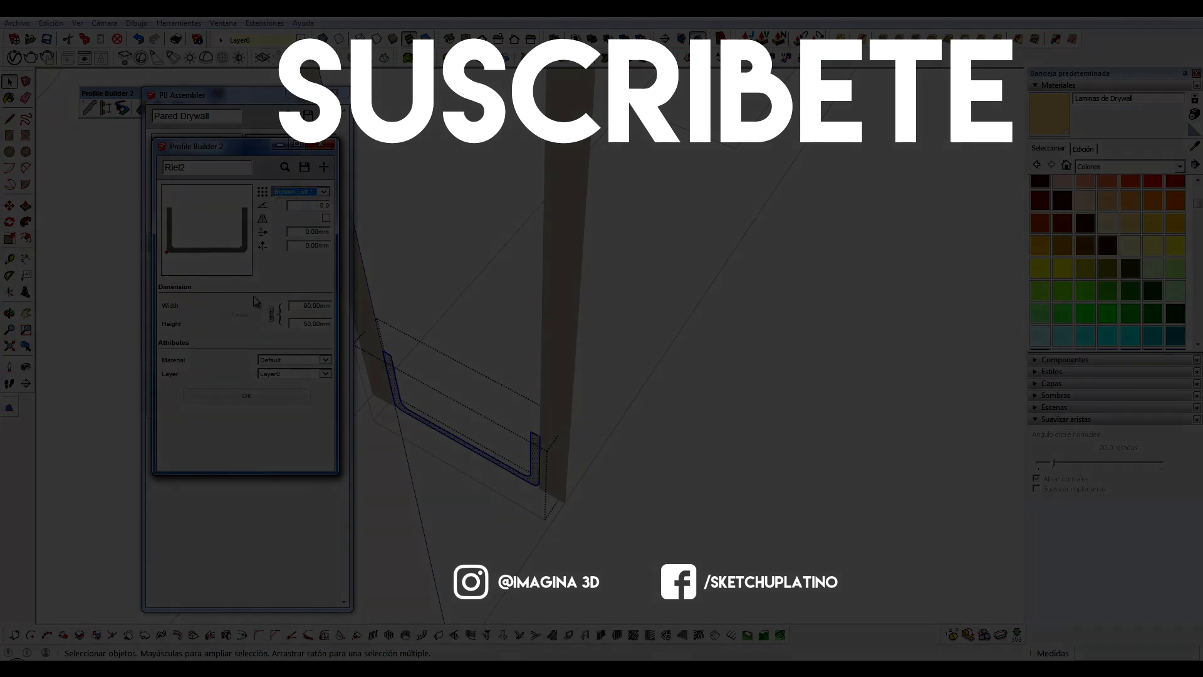
click(294, 361)
click(286, 385)
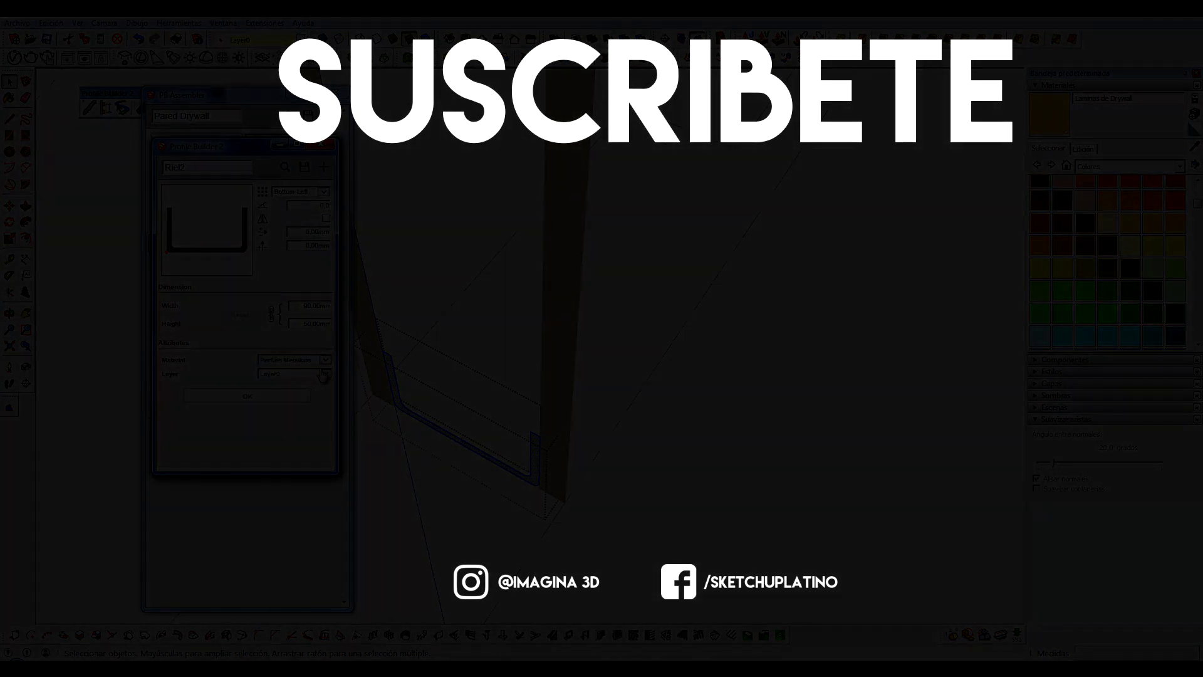